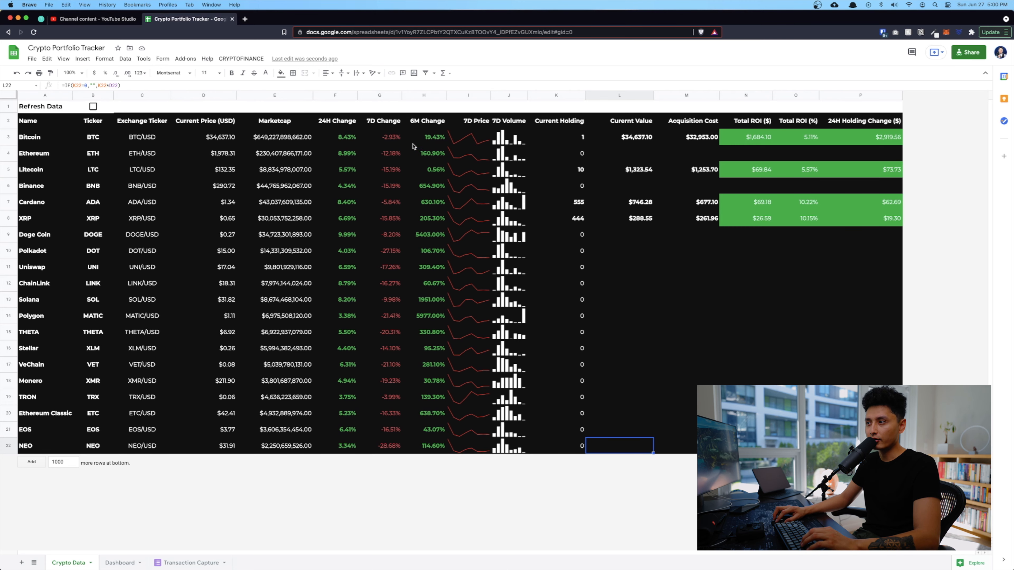
Step: Refresh the market data on the Crypto Data sheet and highlight the Name and Current Price (USD) columns
{"action": "left_click", "coordinate": [93, 106]}
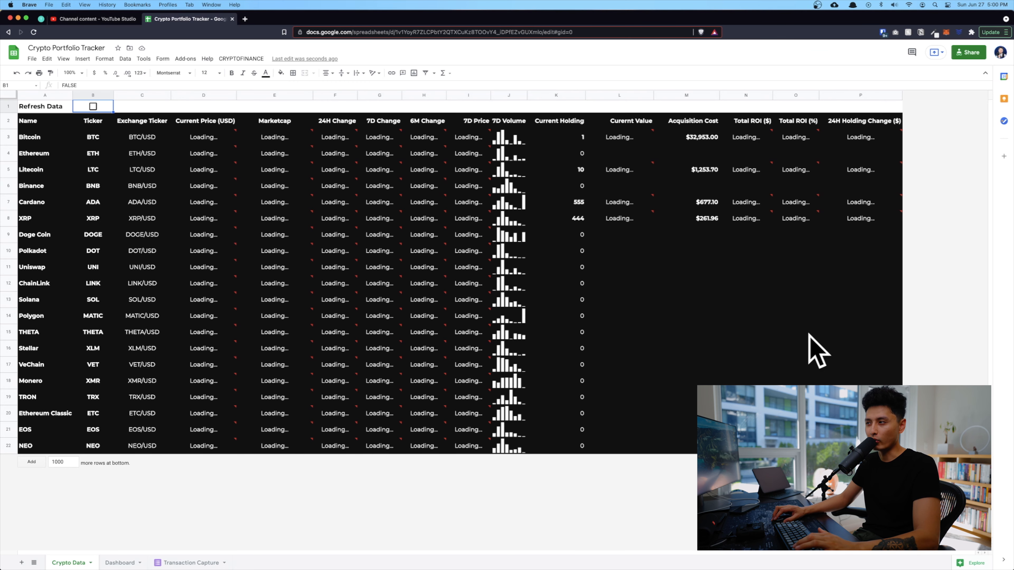
{"action": "left_click", "coordinate": [206, 95]}
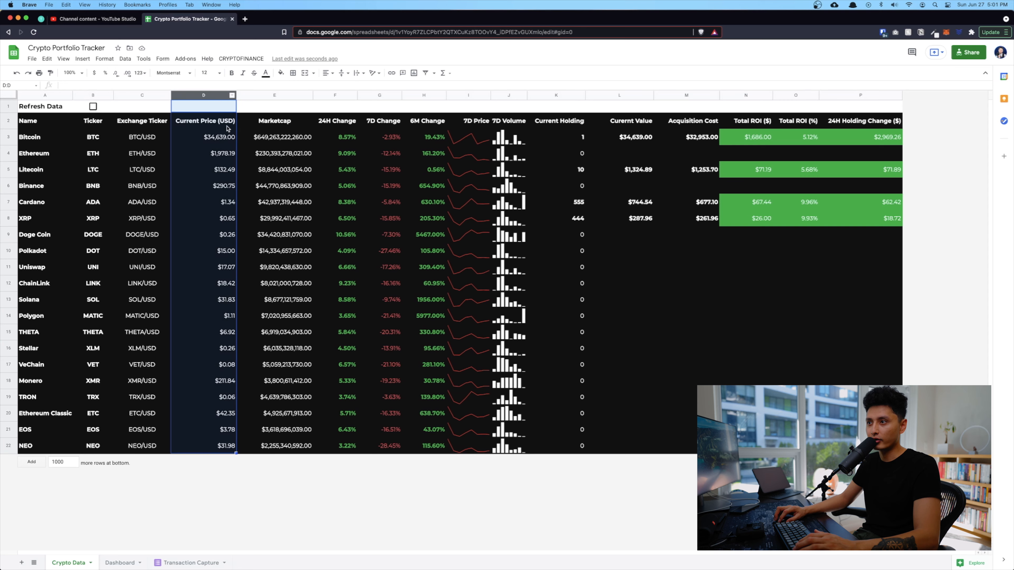
{"action": "left_click", "coordinate": [46, 95], "text": "super"}
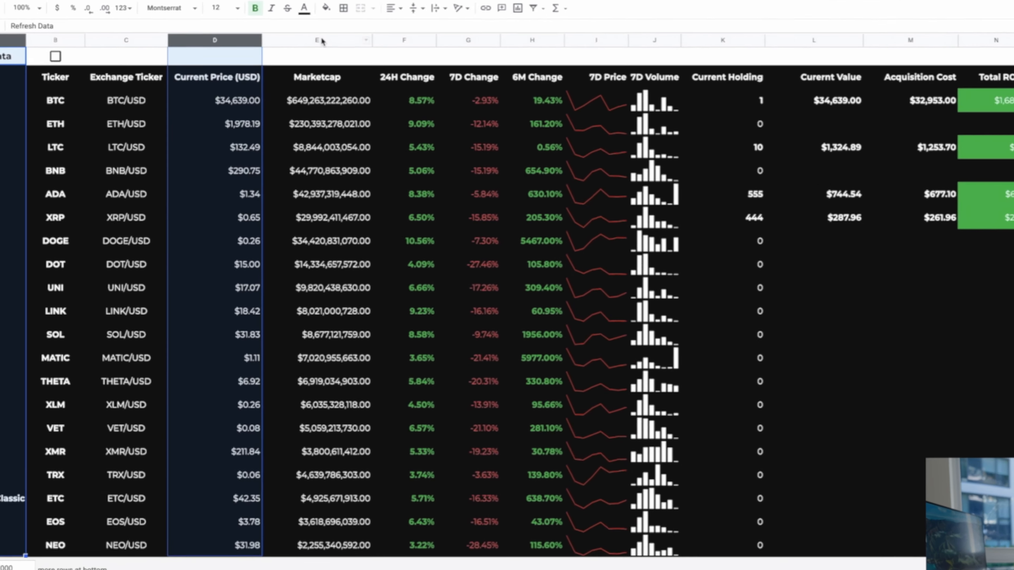
Step: Examine the 24H, 7D and 6M Change columns along with the 7D Price and 7D Volume chart columns
{"action": "left_click", "coordinate": [399, 43]}
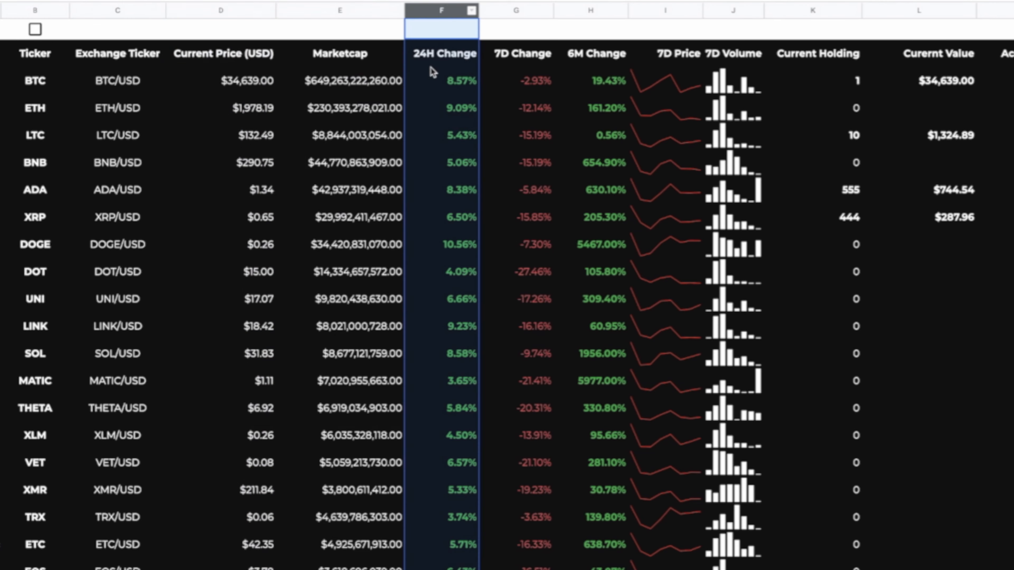
{"action": "left_click", "coordinate": [538, 13]}
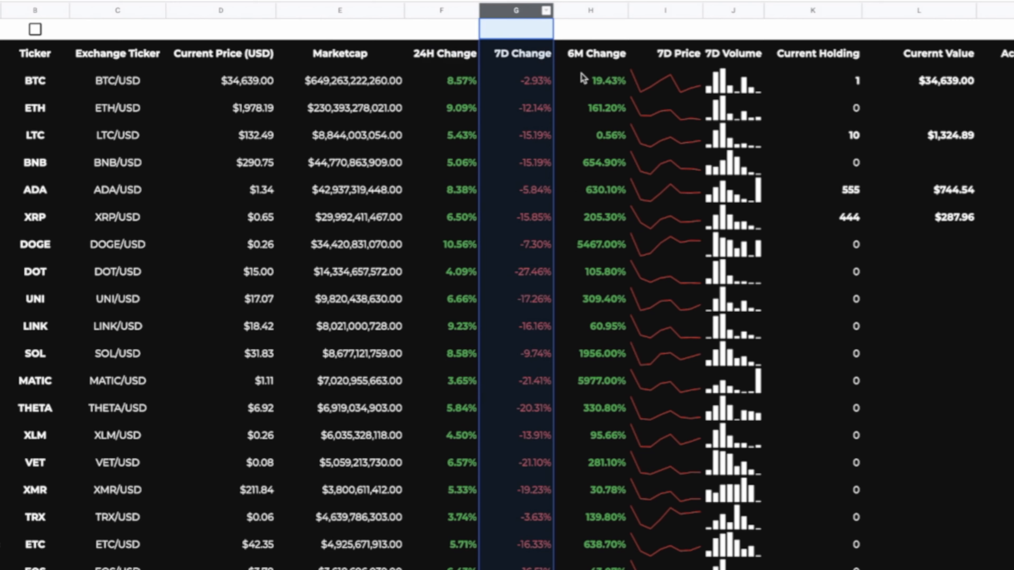
{"action": "left_click", "coordinate": [589, 12]}
{"action": "left_click", "coordinate": [662, 11]}
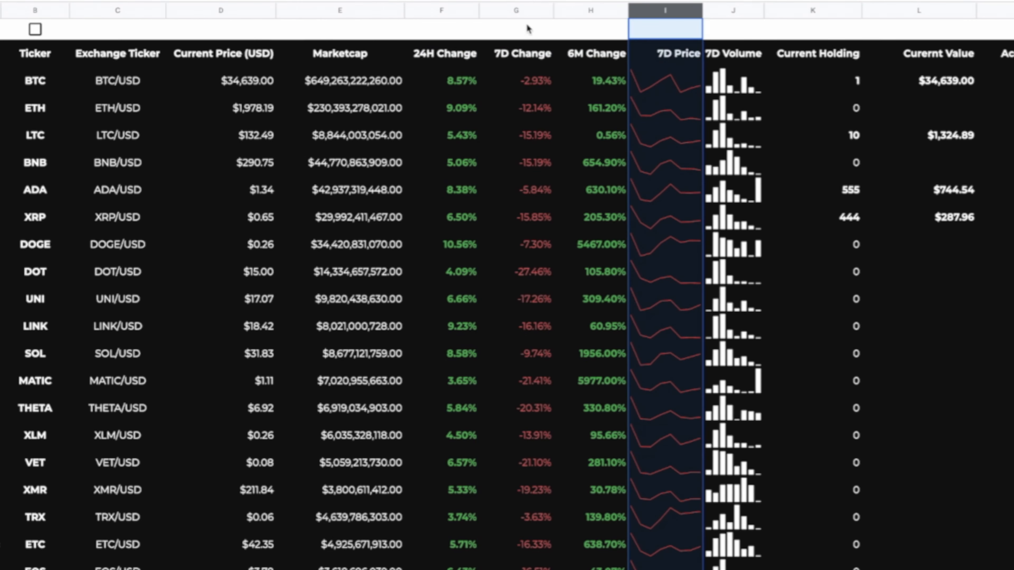
{"action": "left_click", "coordinate": [527, 12], "text": "ctrl"}
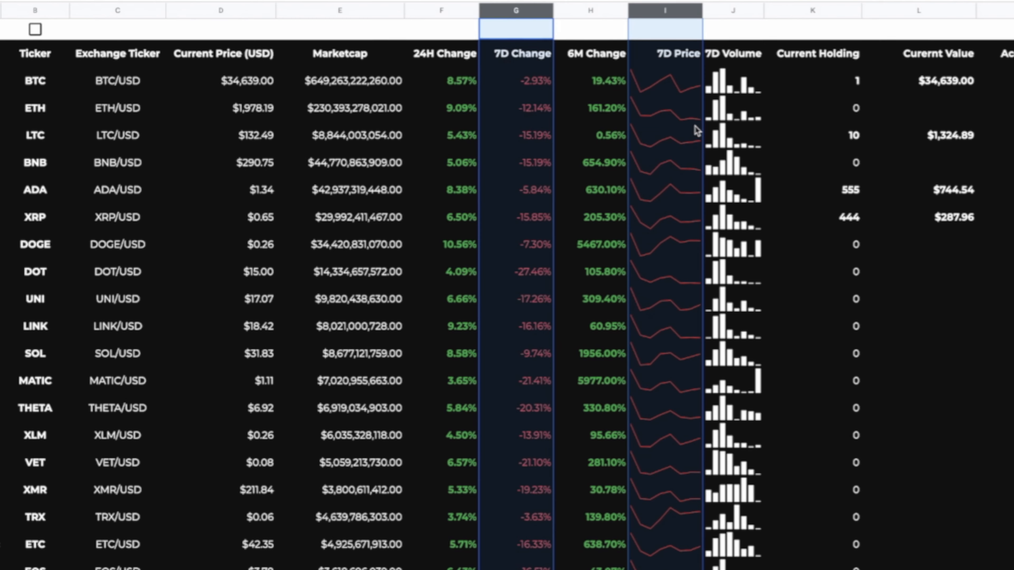
{"action": "left_click", "coordinate": [733, 10]}
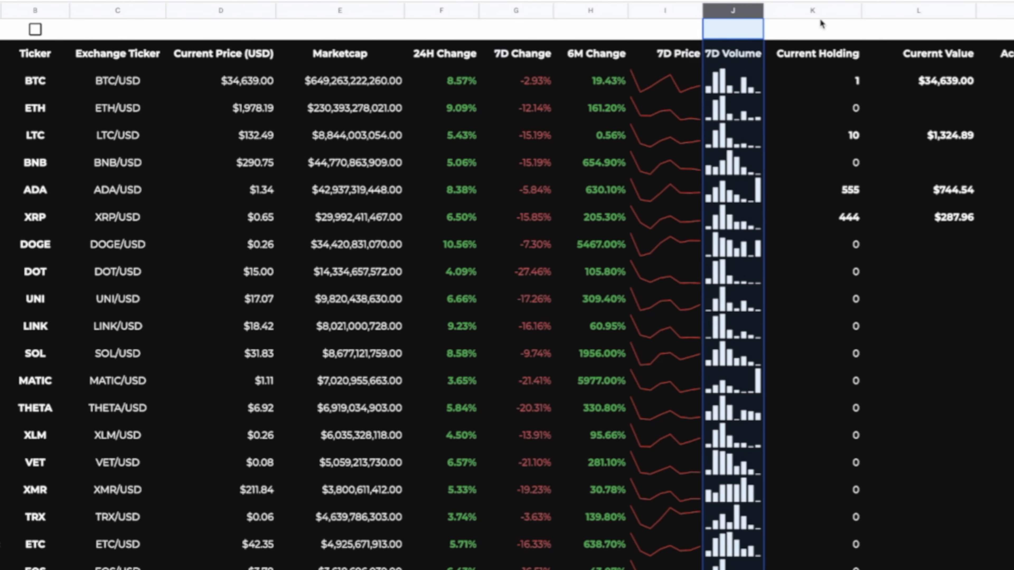
Step: Examine the portfolio columns on the Crypto Data sheet, from Current Holding through Total ROI to 24H Holding Change ($)
{"action": "left_click", "coordinate": [812, 10]}
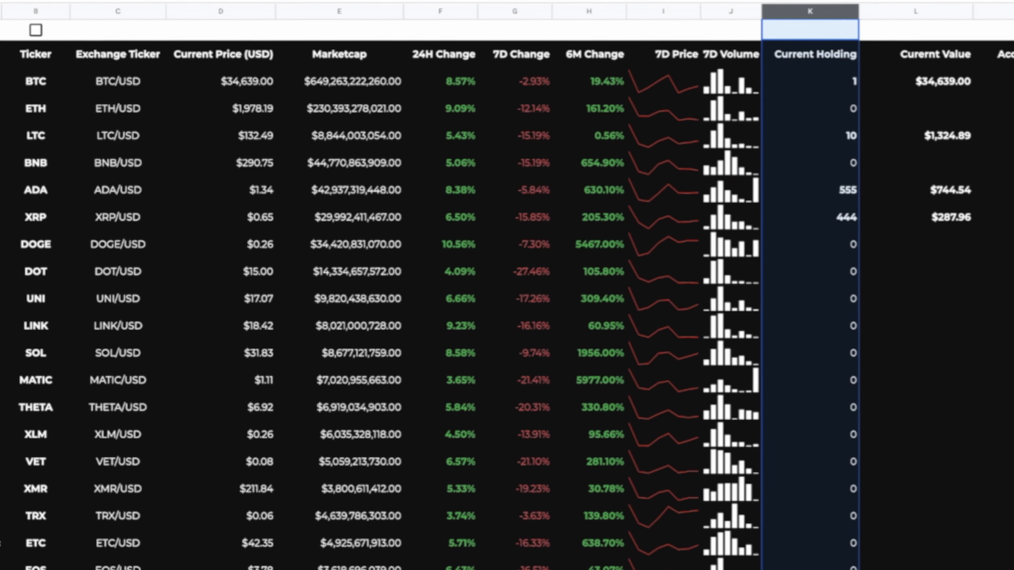
{"action": "left_click", "coordinate": [970, 74], "text": "shift"}
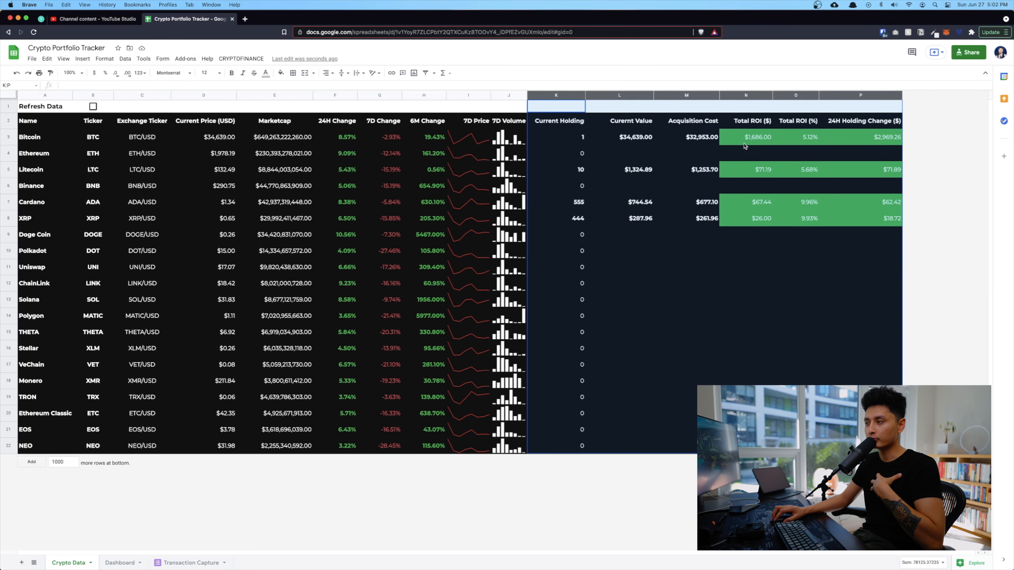
{"action": "left_click", "coordinate": [621, 95]}
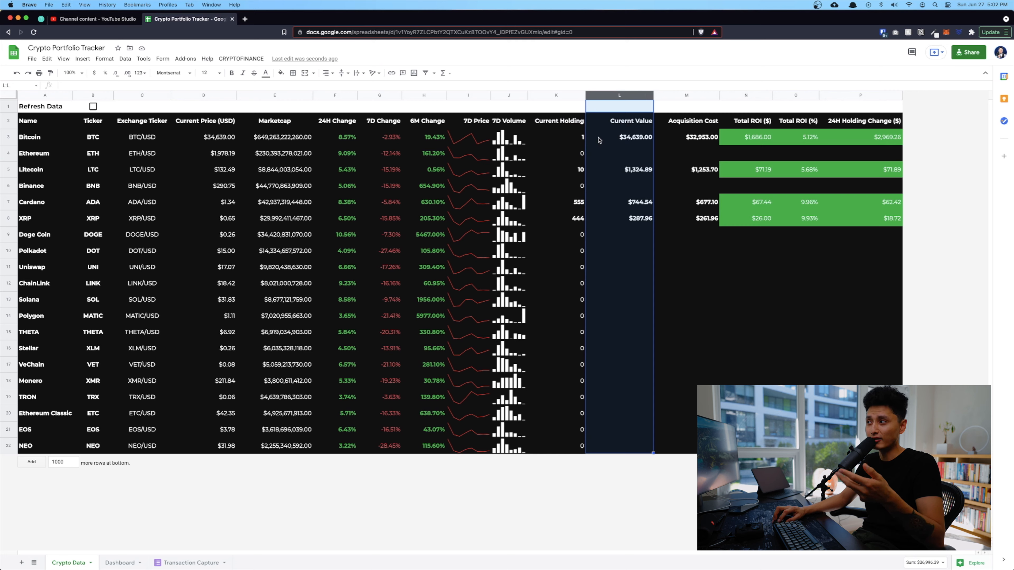
{"action": "left_click", "coordinate": [688, 95]}
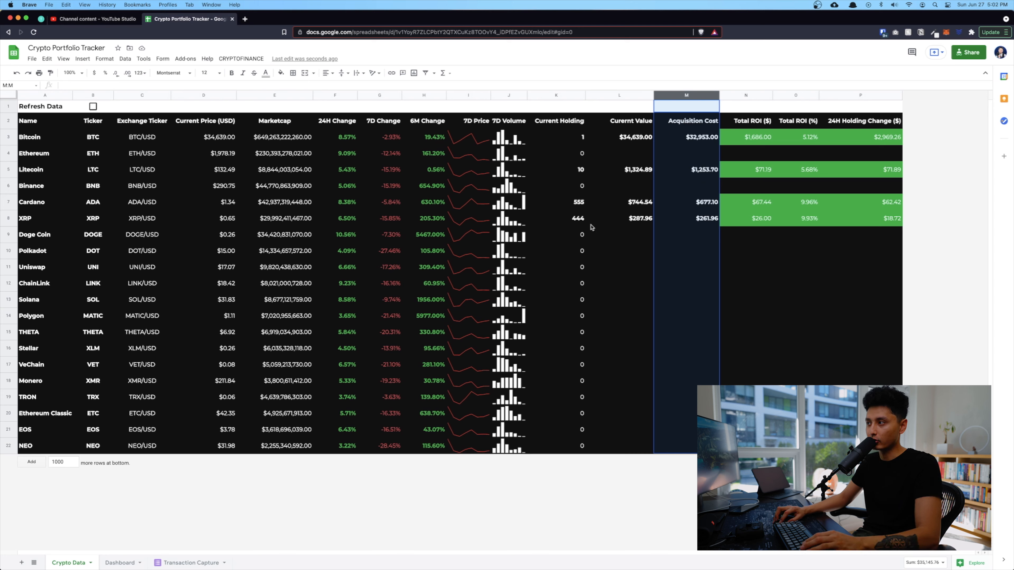
{"action": "left_click", "coordinate": [747, 95]}
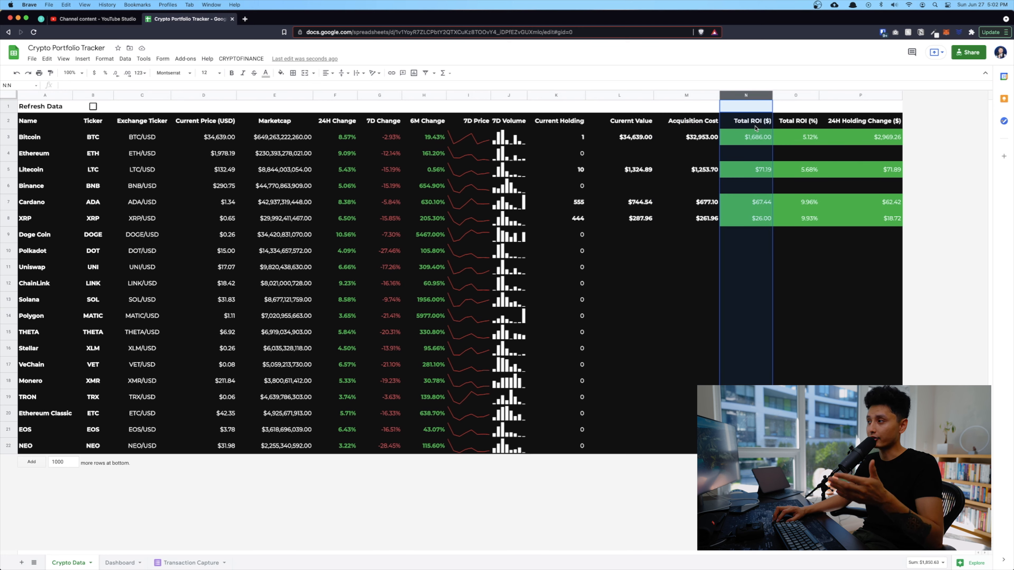
{"action": "left_click", "coordinate": [797, 94]}
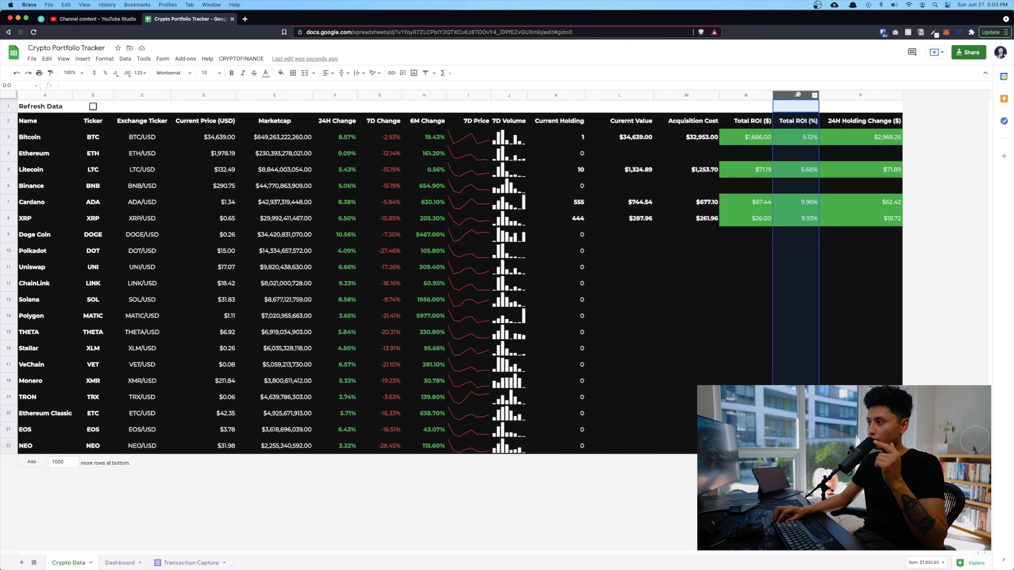
{"action": "left_click", "coordinate": [830, 96]}
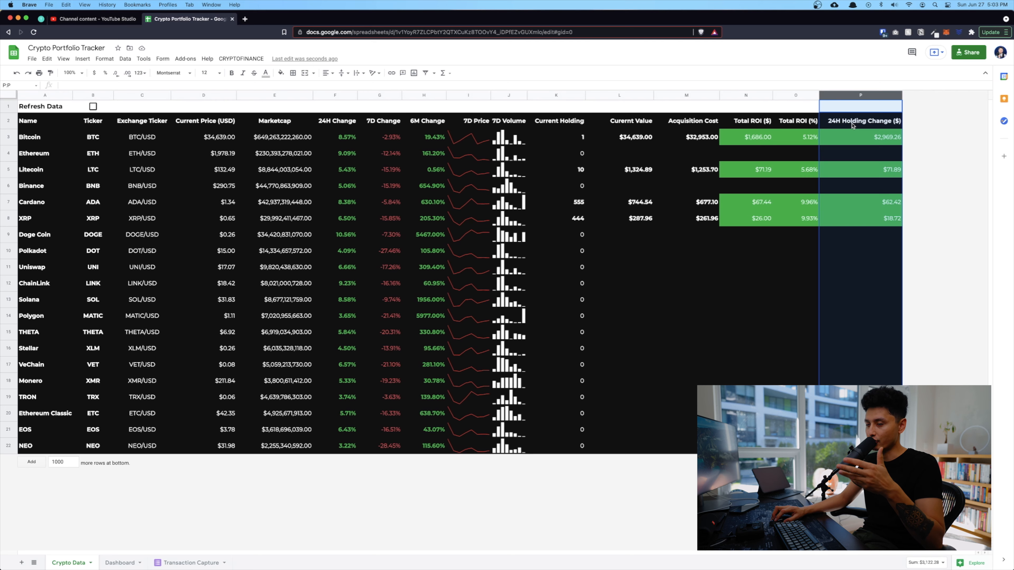
Step: View the Dashboard sheet and go back to Crypto Data to highlight columns K and L, the holdings and their values
{"action": "left_click", "coordinate": [116, 563]}
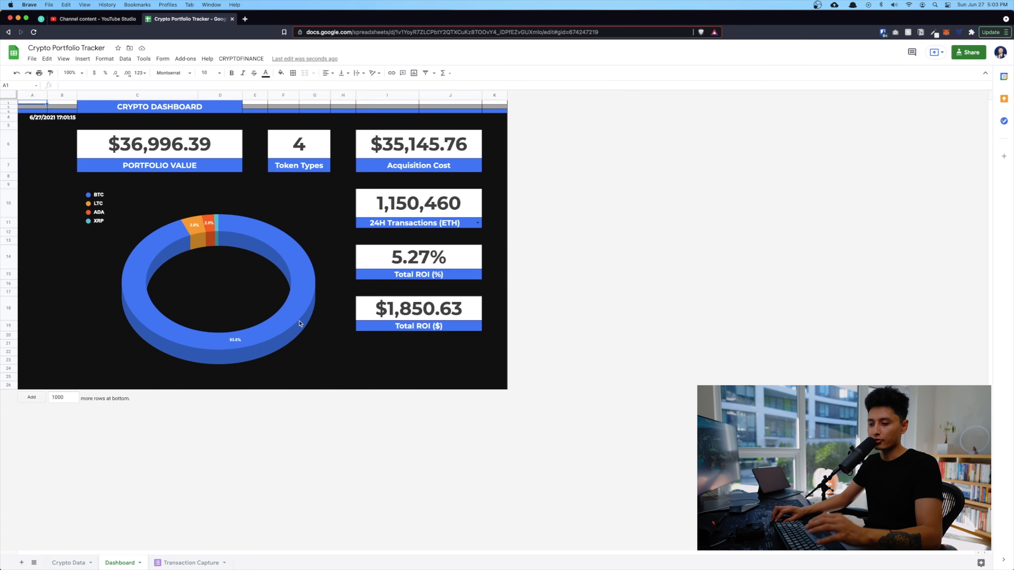
{"action": "left_click", "coordinate": [68, 562]}
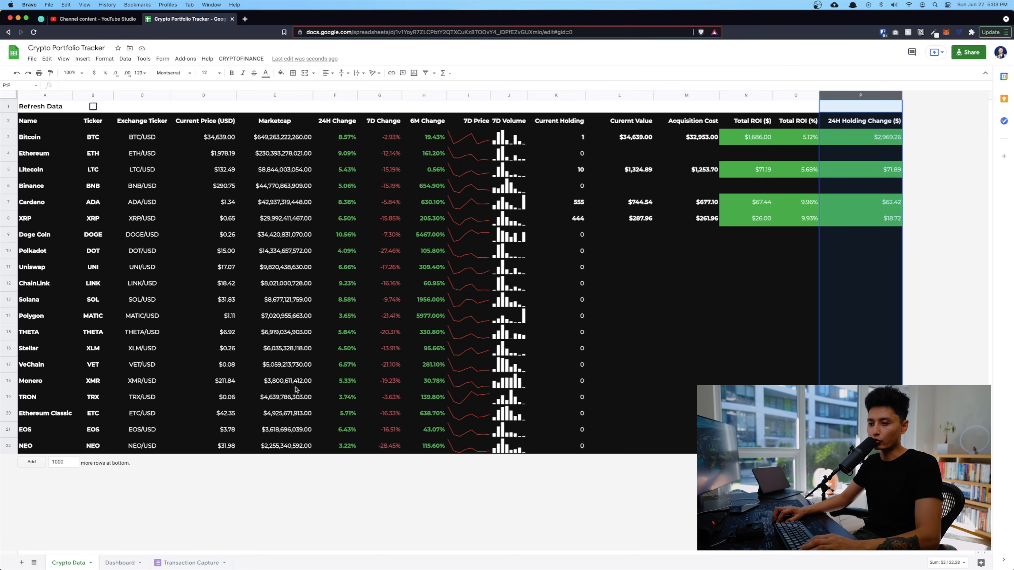
{"action": "left_click", "coordinate": [633, 96]}
{"action": "left_click", "coordinate": [563, 97], "text": "shift"}
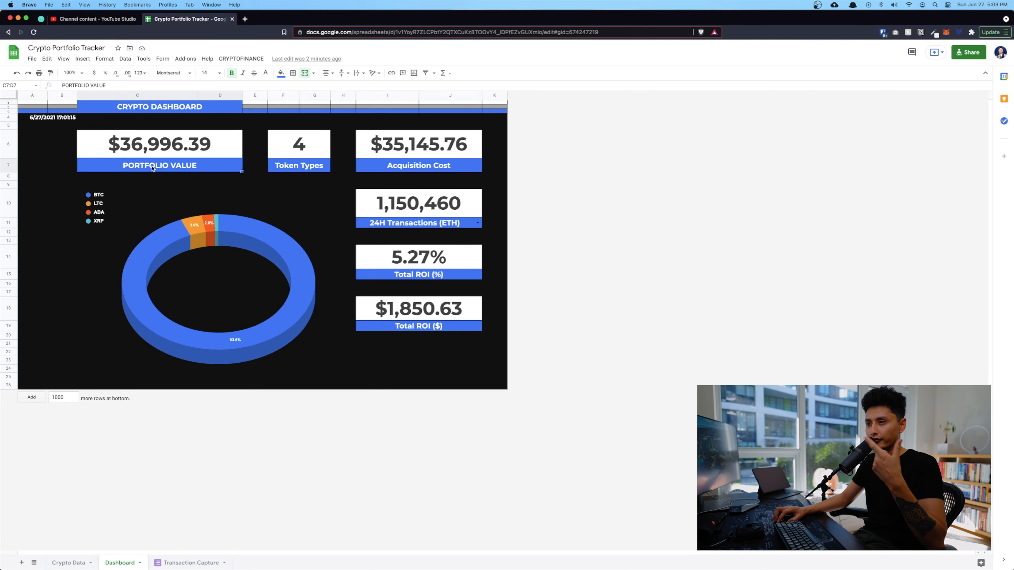
Step: Examine the Portfolio Value, Token Types, Acquisition Cost and Total ROI ($) cards on the Dashboard sheet
{"action": "left_click", "coordinate": [148, 147]}
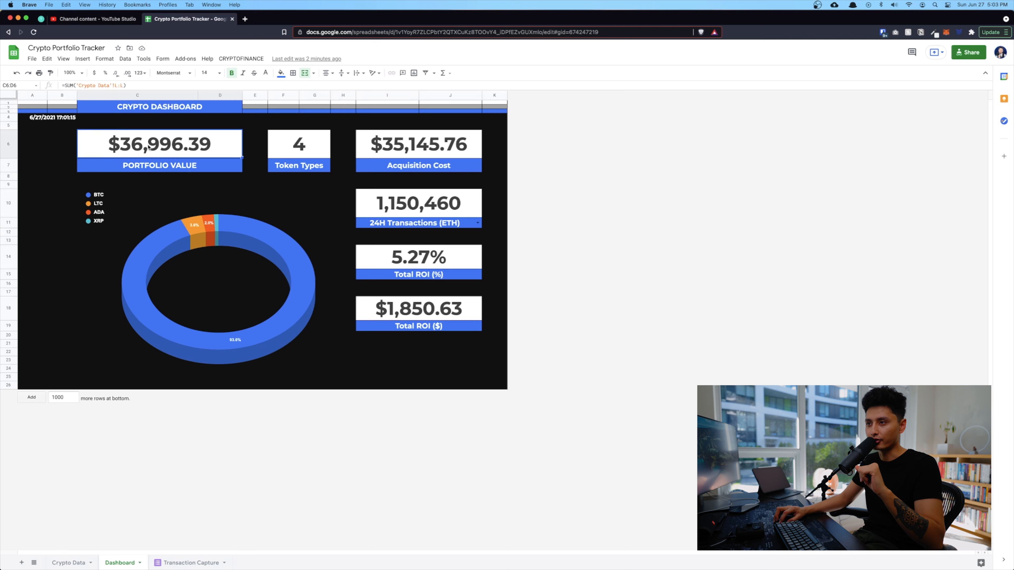
{"action": "left_click", "coordinate": [302, 154]}
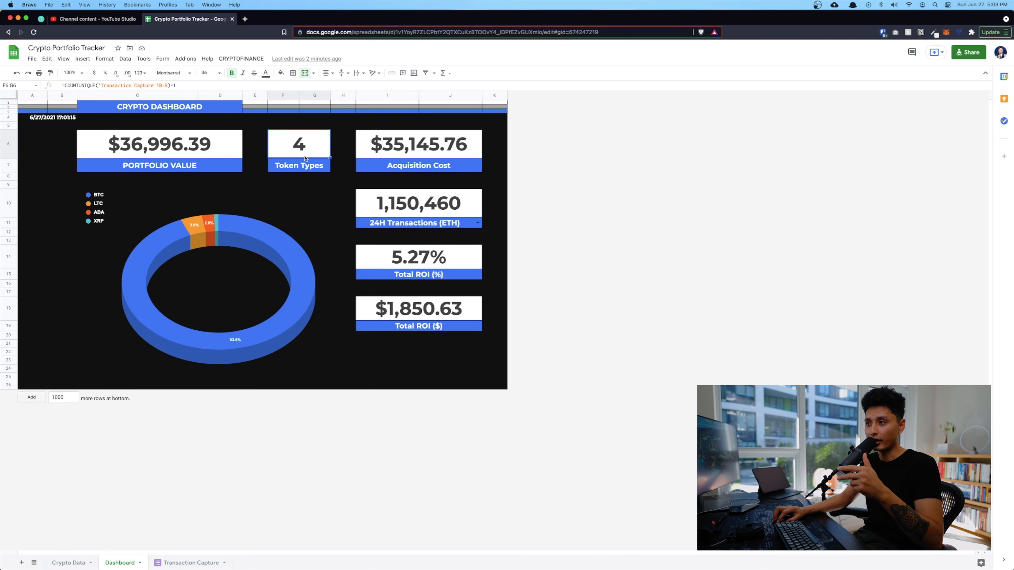
{"action": "left_click", "coordinate": [382, 171]}
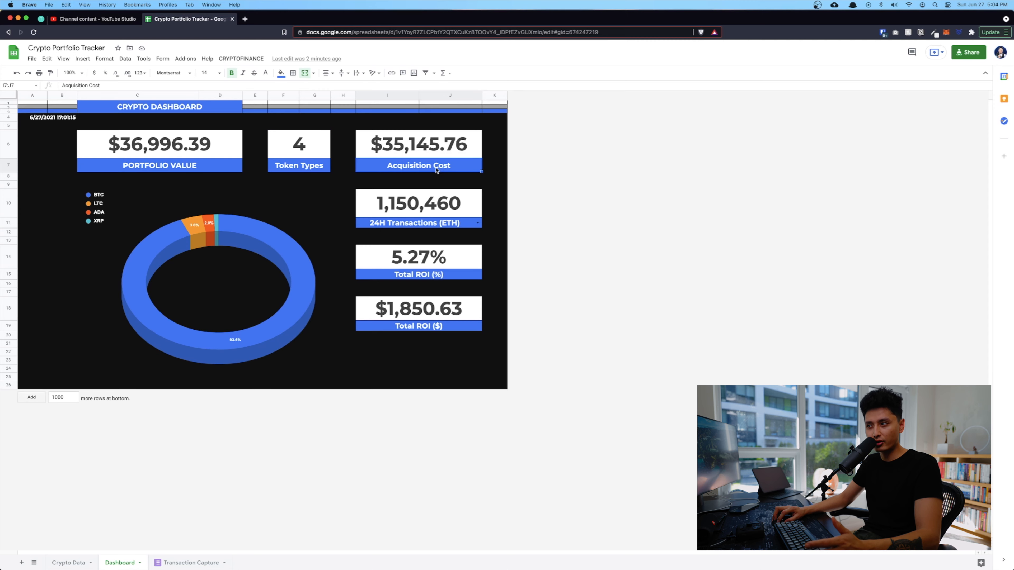
{"action": "left_click", "coordinate": [163, 166]}
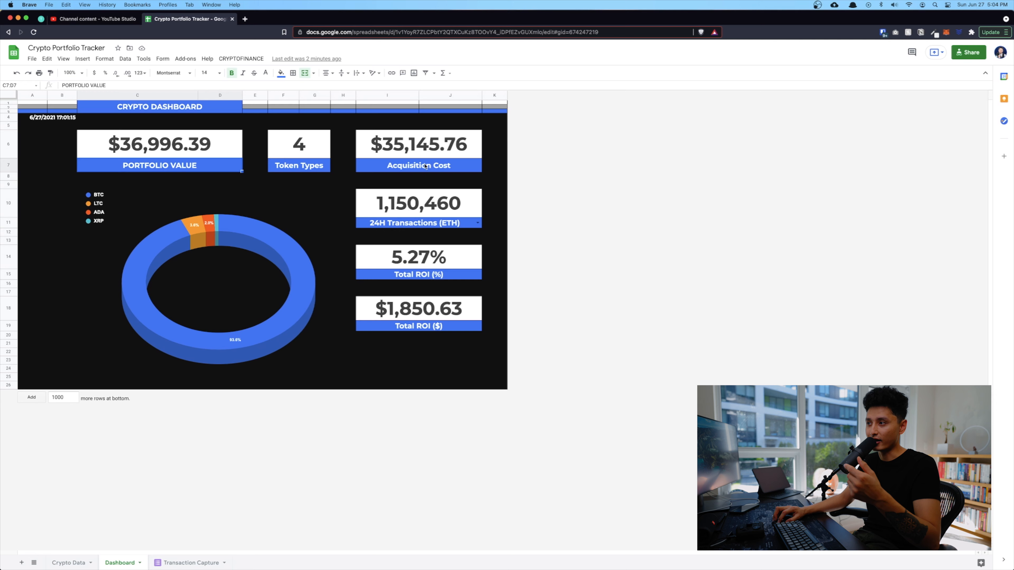
{"action": "left_click", "coordinate": [411, 328]}
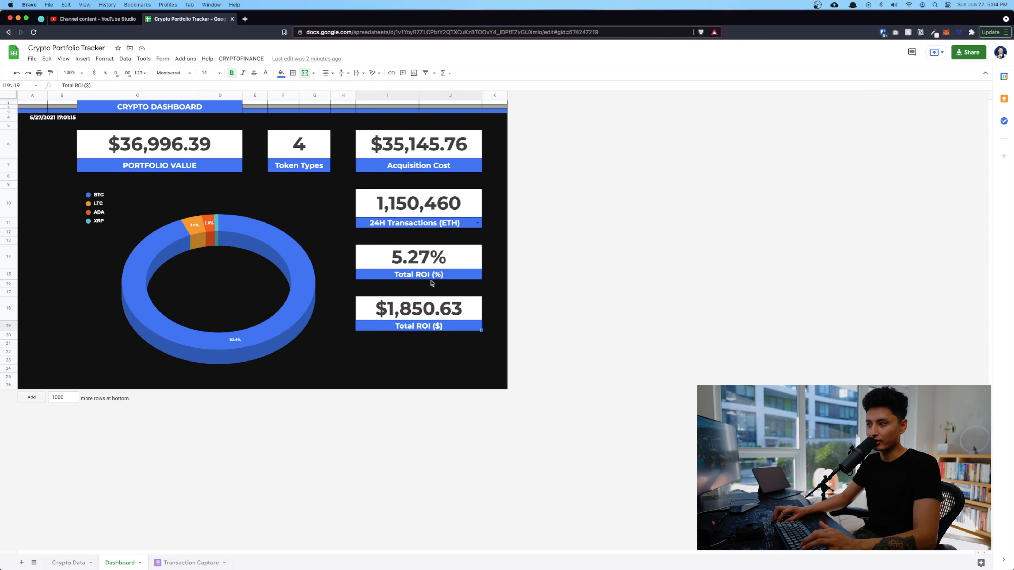
Step: Try the dashboard's 24H Transactions selector with BTC and return it to ETH
{"action": "left_click", "coordinate": [478, 224]}
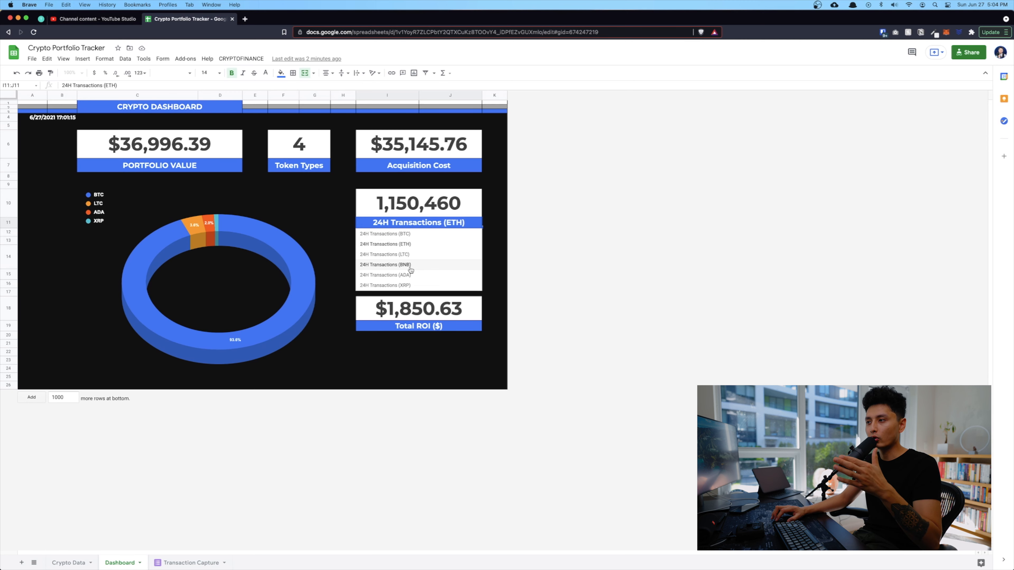
{"action": "left_click", "coordinate": [410, 234]}
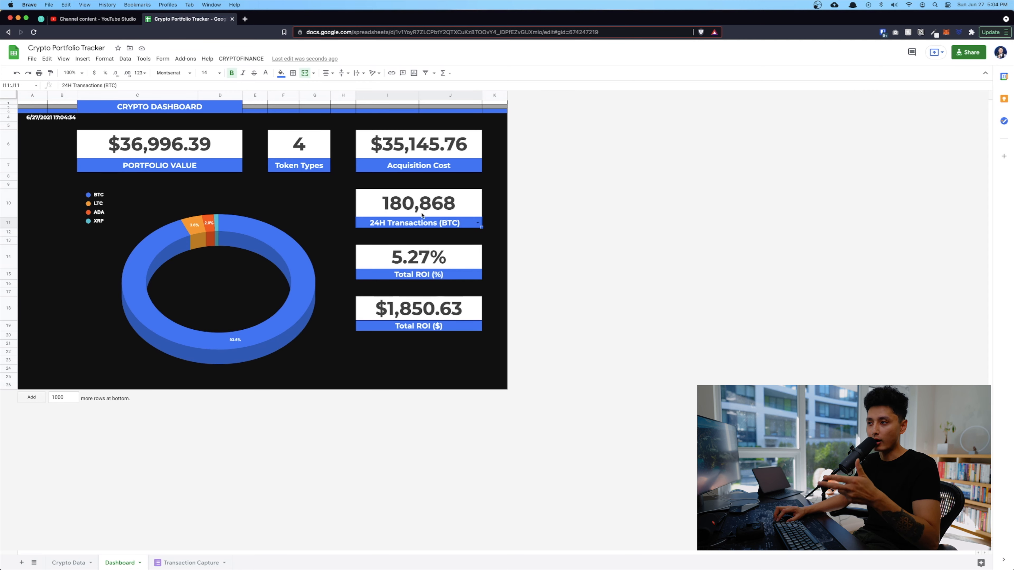
{"action": "left_click", "coordinate": [478, 223]}
{"action": "left_click", "coordinate": [459, 239]}
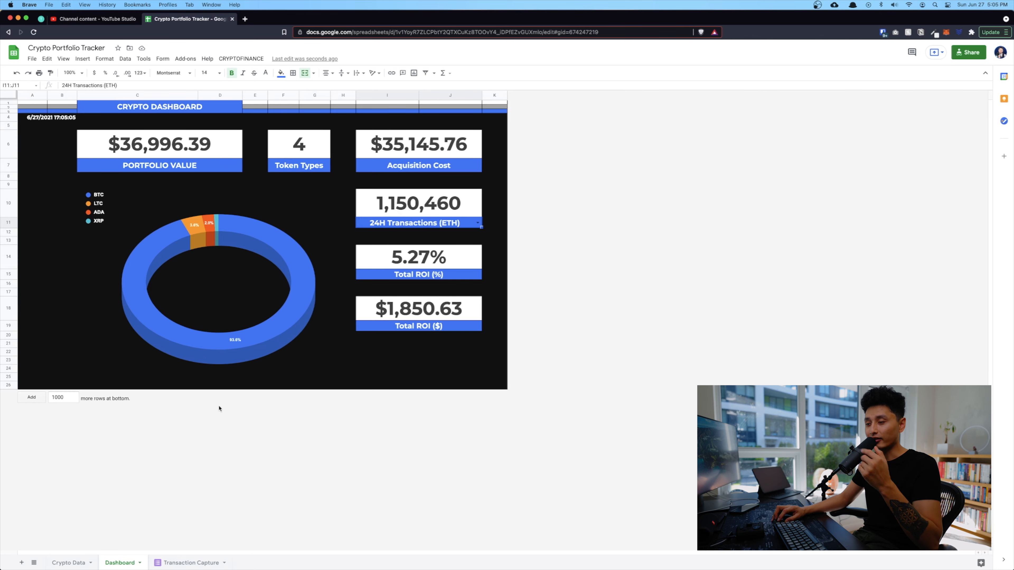
Step: Examine every column of the Transaction Capture sheet, from Timestamp and Ticker through Note to Total Paid
{"action": "left_click", "coordinate": [167, 562]}
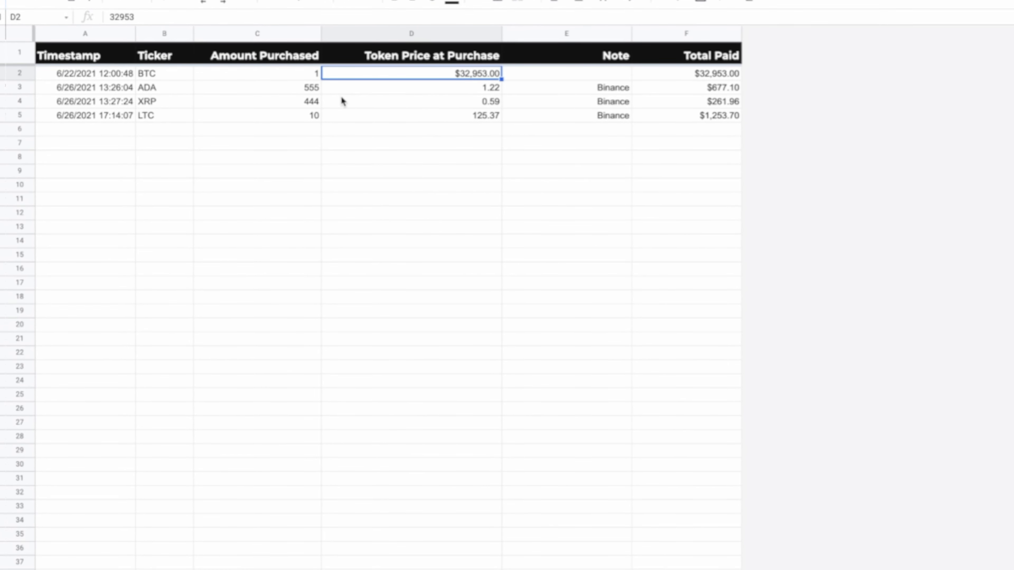
{"action": "left_click", "coordinate": [100, 33]}
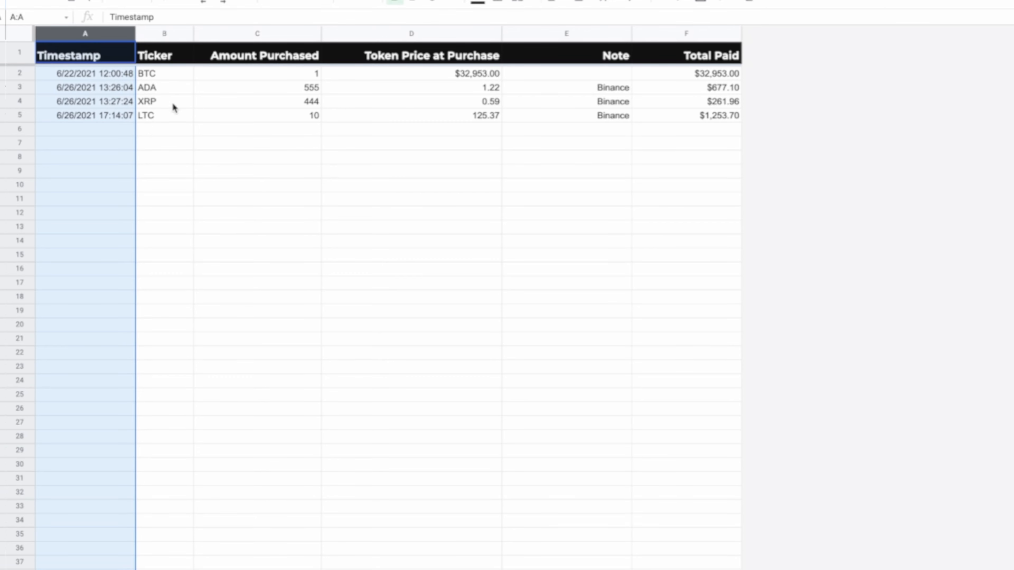
{"action": "left_click", "coordinate": [165, 34]}
{"action": "left_click", "coordinate": [260, 34]}
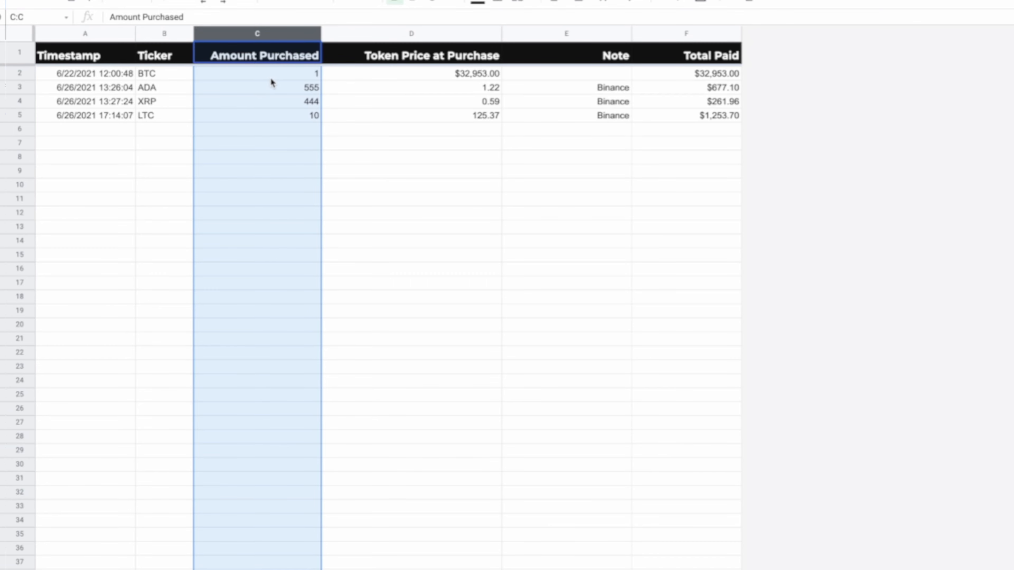
{"action": "left_click", "coordinate": [443, 35]}
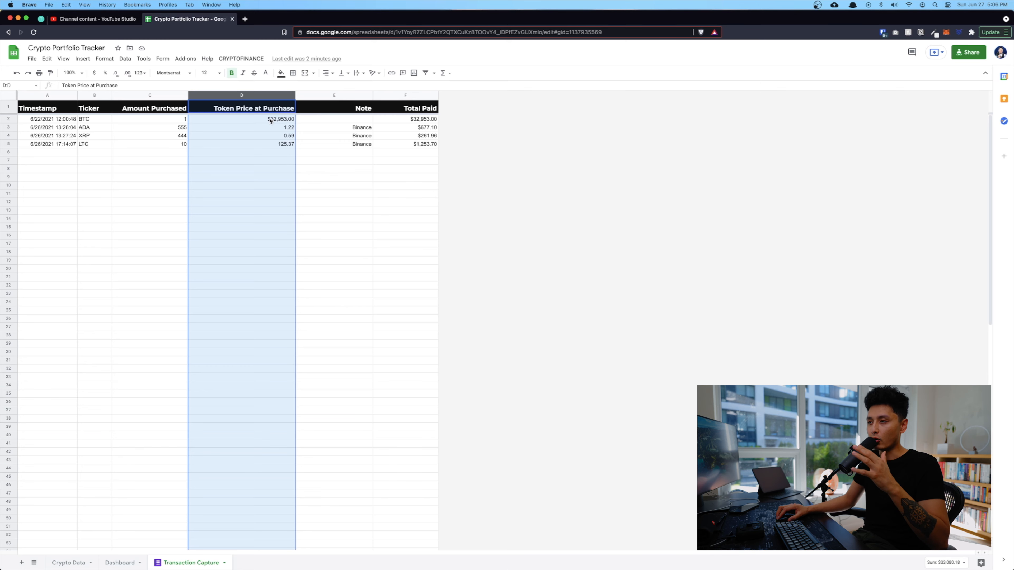
{"action": "left_click", "coordinate": [370, 97]}
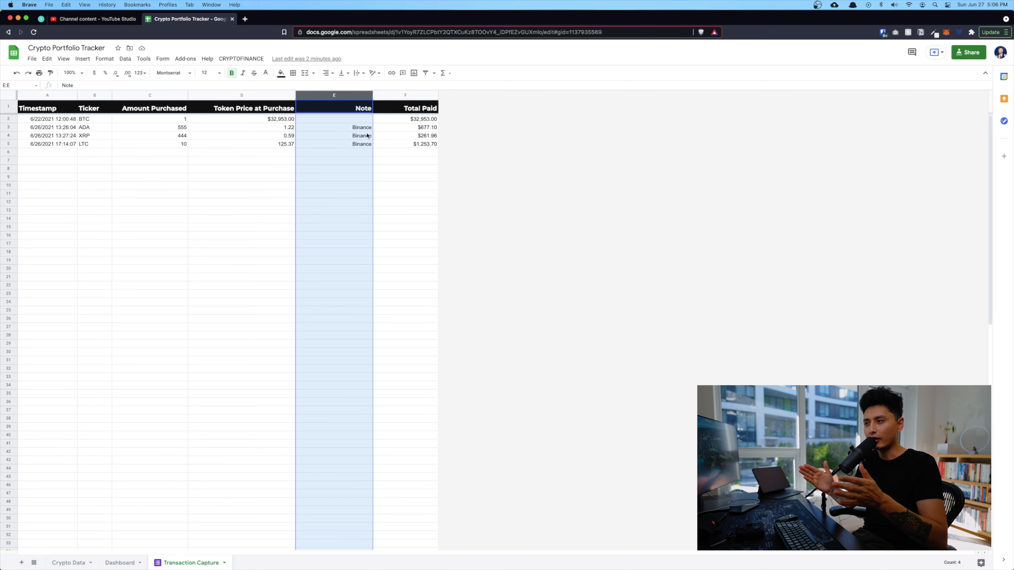
{"action": "left_click", "coordinate": [415, 95]}
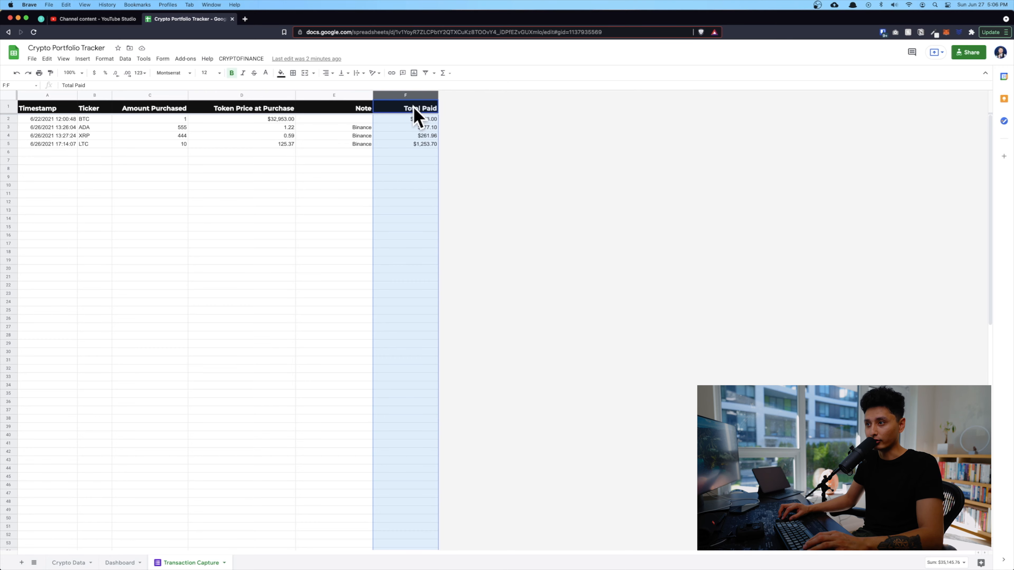
Step: Try copying the LTC transaction's Timestamp through Note cells from row 5 into row 6, and undo the paste
{"action": "left_click_drag", "start_coordinate": [46, 144], "coordinate": [320, 145]}
{"action": "key", "text": "cmd+c"}
{"action": "left_click", "coordinate": [48, 152]}
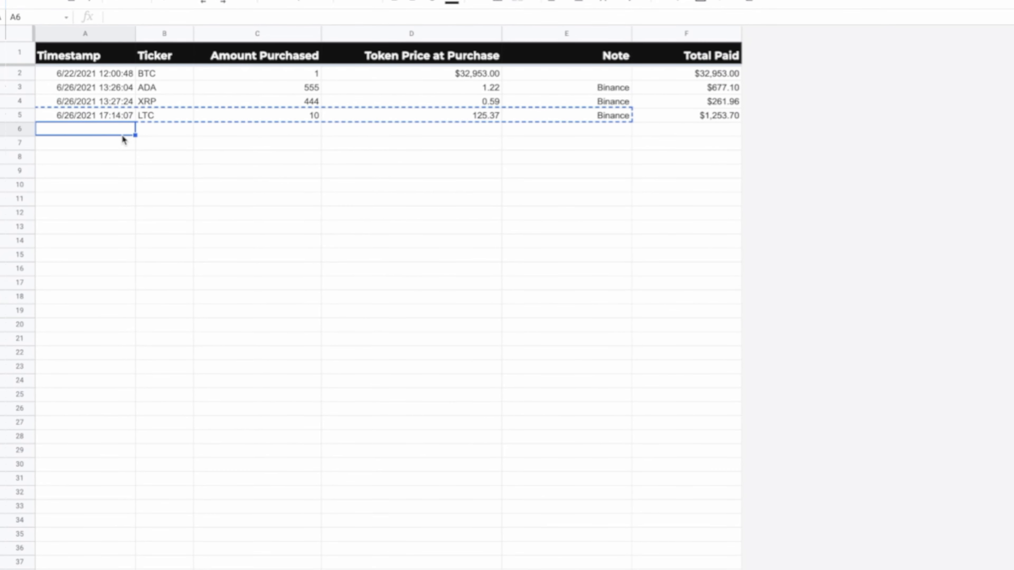
{"action": "key", "text": "cmd+v"}
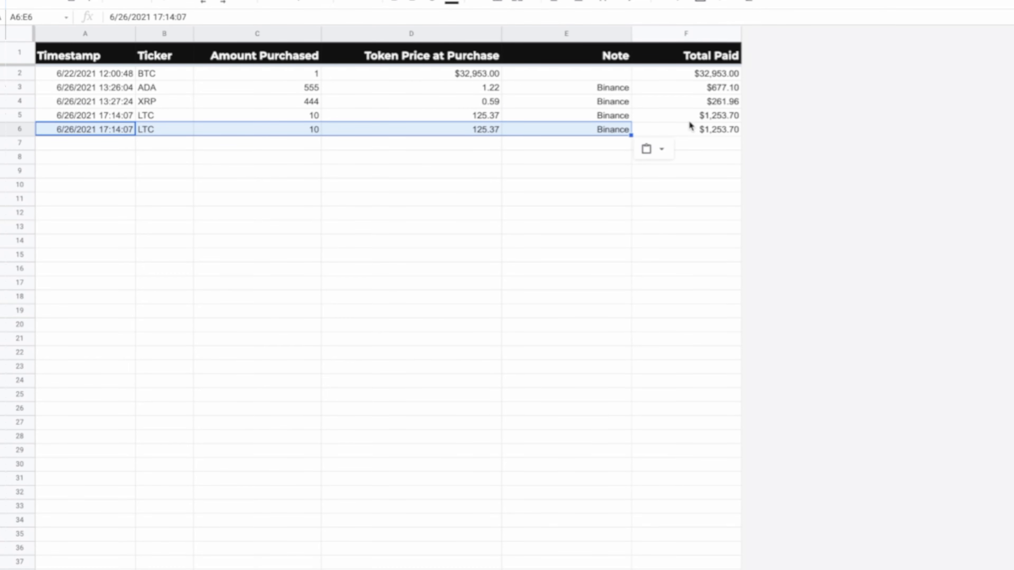
{"action": "key", "text": "cmd+z"}
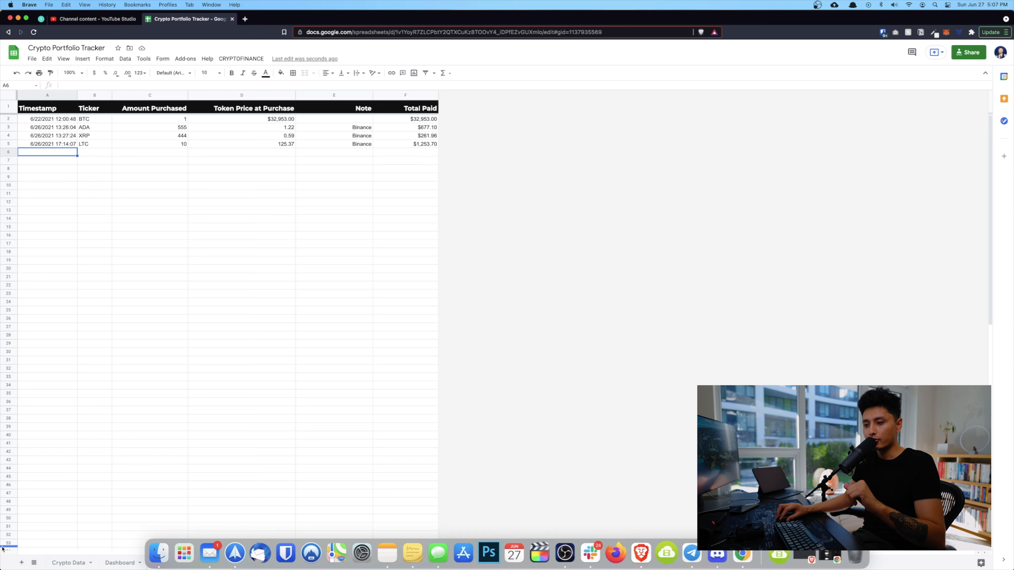
Step: Return to the Crypto Data sheet
{"action": "left_click", "coordinate": [69, 563]}
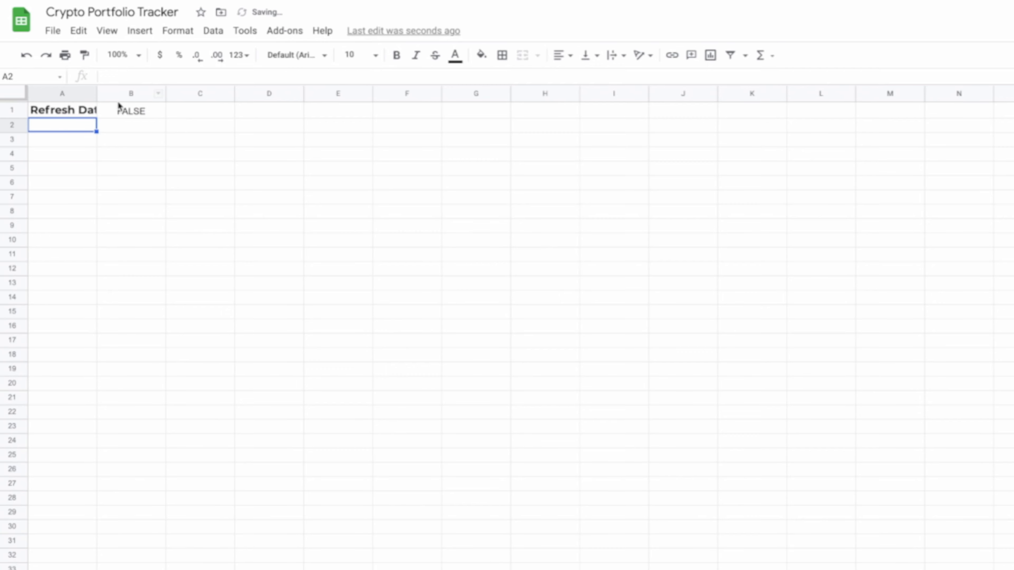
Step: Widen column A to fit the Refresh Data label and add checkbox data validation to cell B1
{"action": "left_click_drag", "start_coordinate": [97, 93], "coordinate": [122, 93]}
{"action": "left_click", "coordinate": [92, 106]}
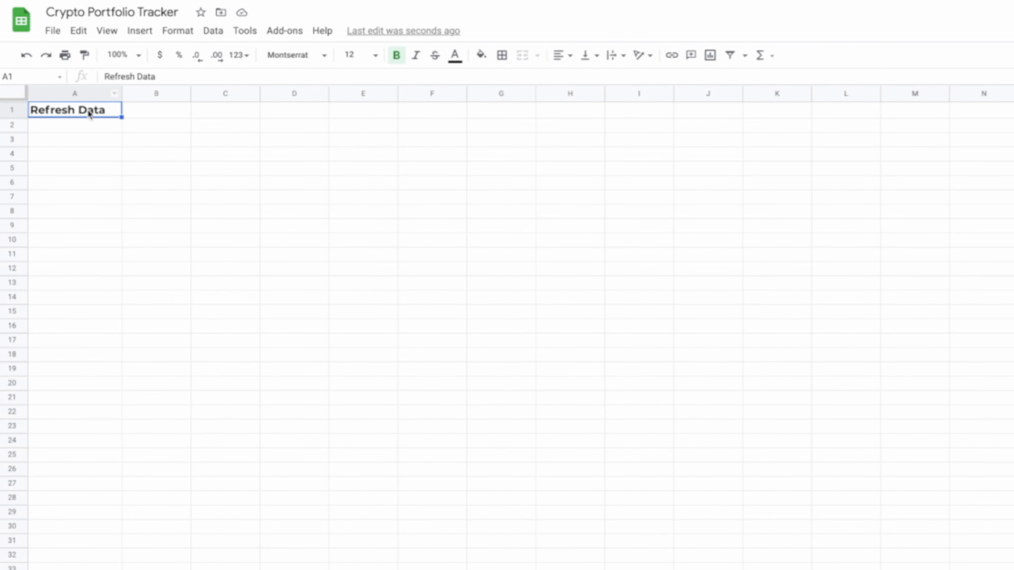
{"action": "left_click", "coordinate": [153, 113]}
{"action": "left_click", "coordinate": [212, 31]}
{"action": "left_click", "coordinate": [256, 316]}
{"action": "left_click", "coordinate": [465, 283]}
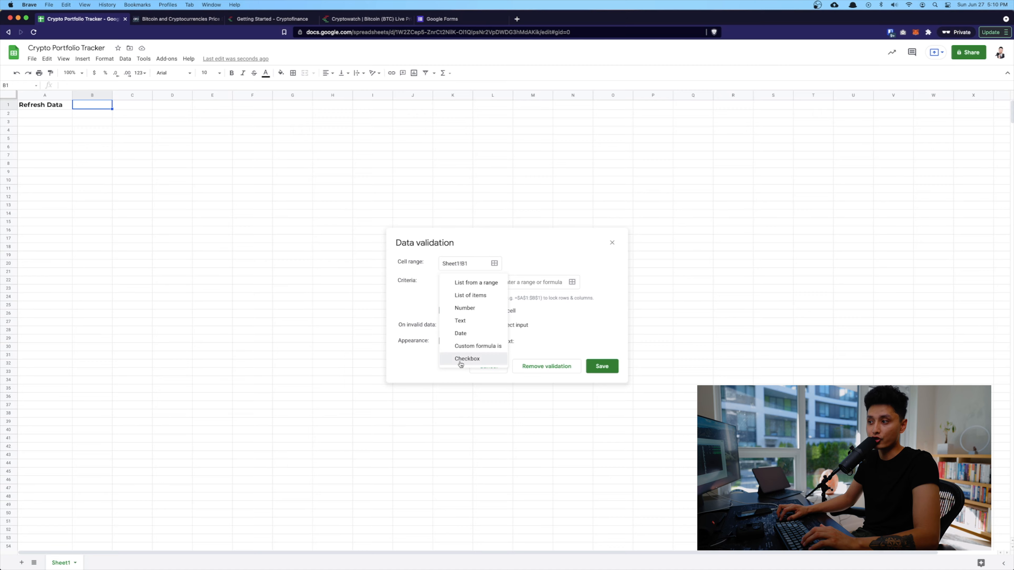
{"action": "left_click", "coordinate": [462, 362]}
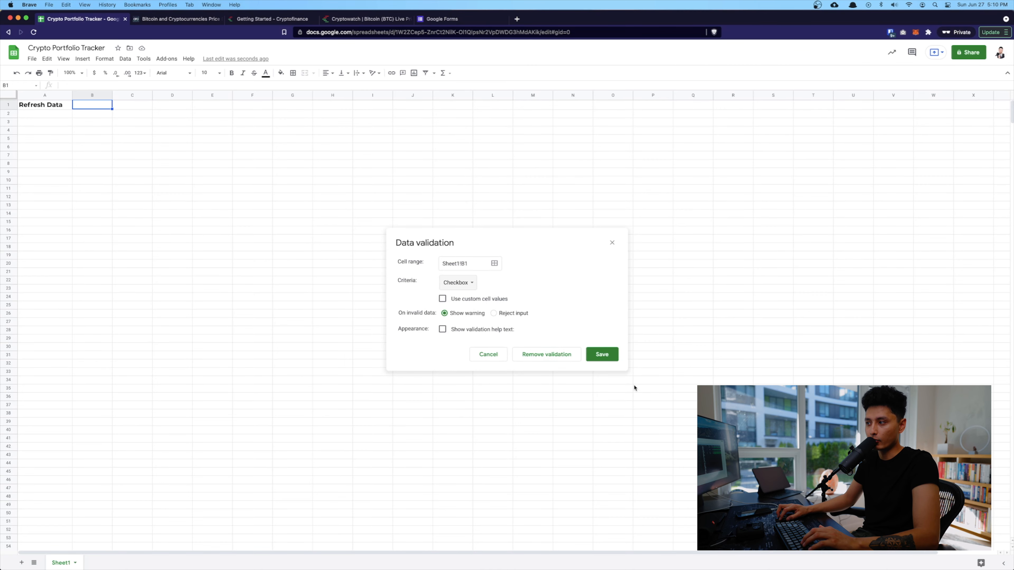
{"action": "left_click", "coordinate": [602, 355]}
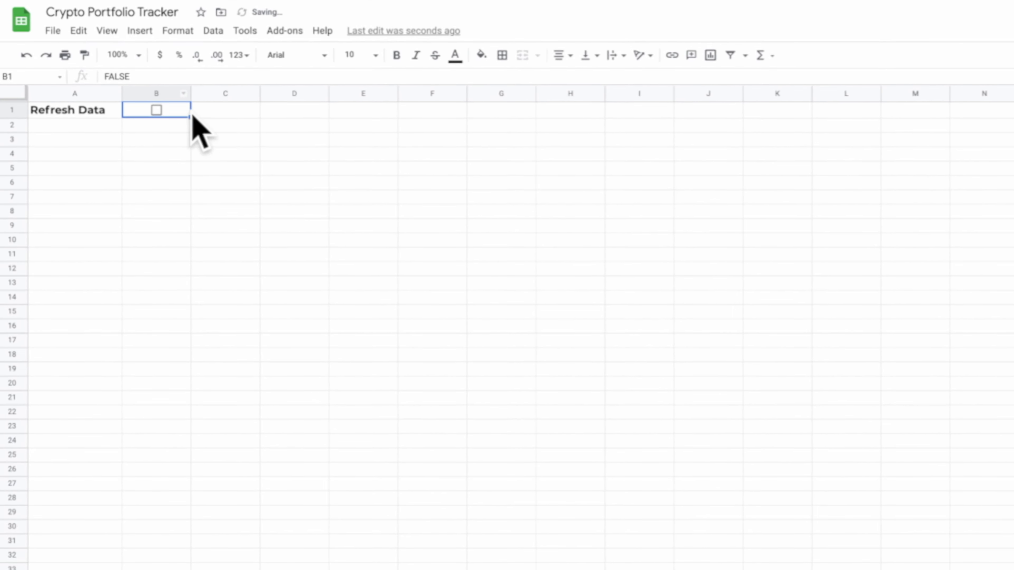
Step: Try the Refresh Data checkbox in B1 by ticking and clearing it, leaving it cleared
{"action": "left_click", "coordinate": [156, 111]}
{"action": "left_click", "coordinate": [156, 112]}
{"action": "left_click", "coordinate": [156, 111]}
{"action": "left_click", "coordinate": [156, 111]}
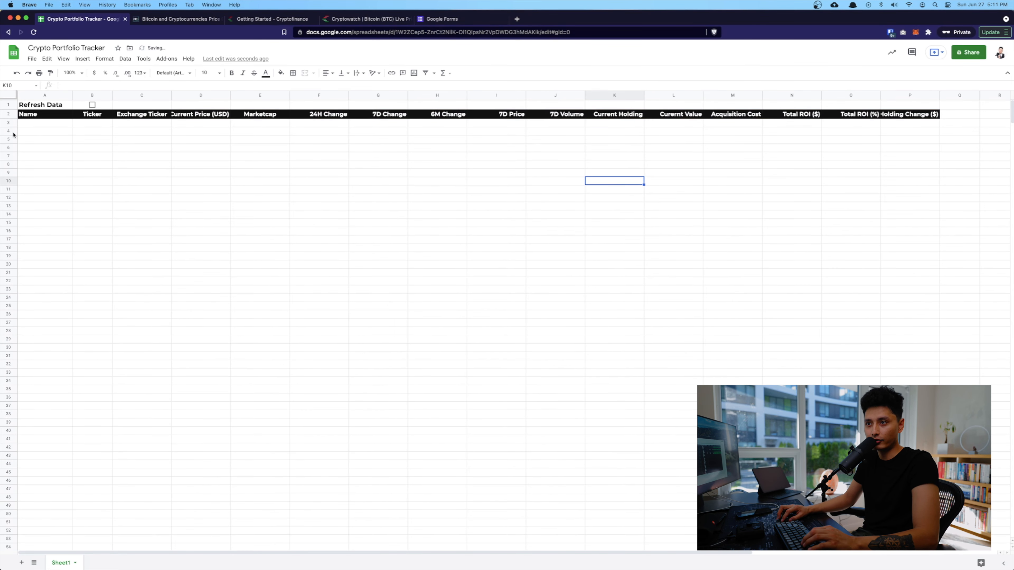
Step: Widen the Current Price (USD), Total ROI ($), Total ROI (%) and 24H Holding Change ($) columns so their headers fit
{"action": "left_click", "coordinate": [145, 116]}
{"action": "left_click_drag", "start_coordinate": [230, 95], "coordinate": [246, 95]}
{"action": "left_click", "coordinate": [298, 114]}
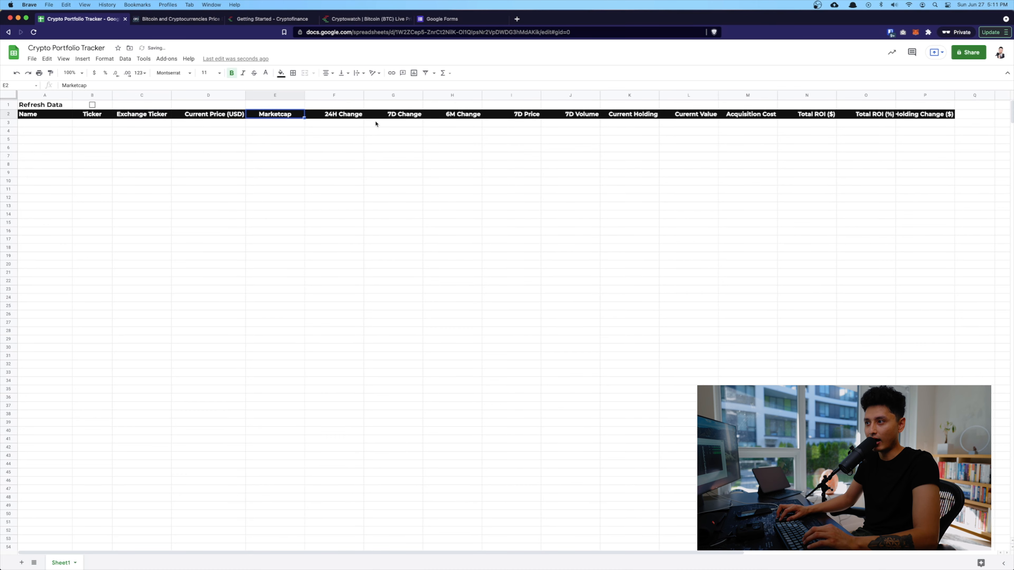
{"action": "left_click", "coordinate": [354, 98]}
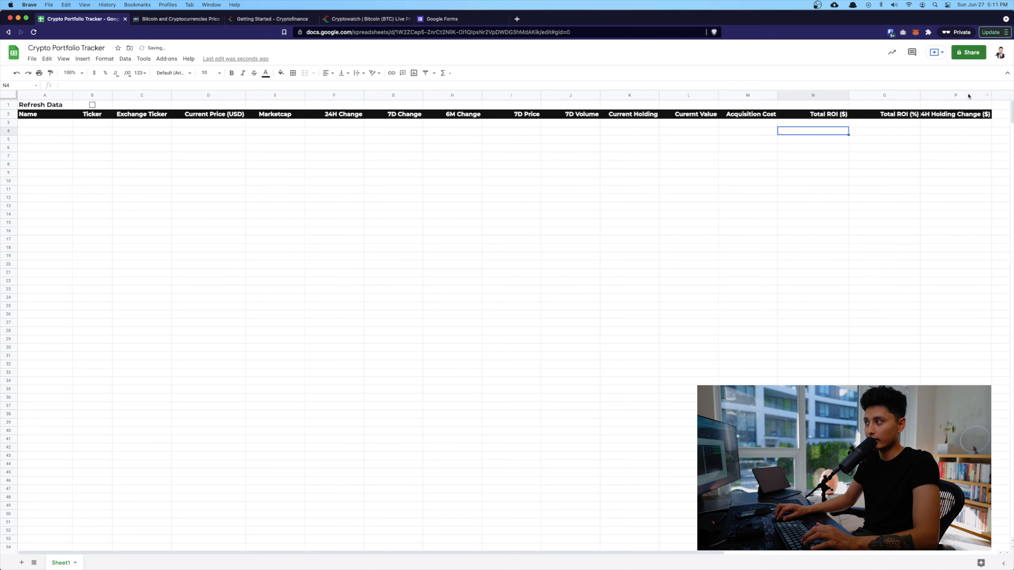
{"action": "left_click", "coordinate": [968, 96]}
{"action": "left_click_drag", "start_coordinate": [992, 95], "coordinate": [1002, 95]}
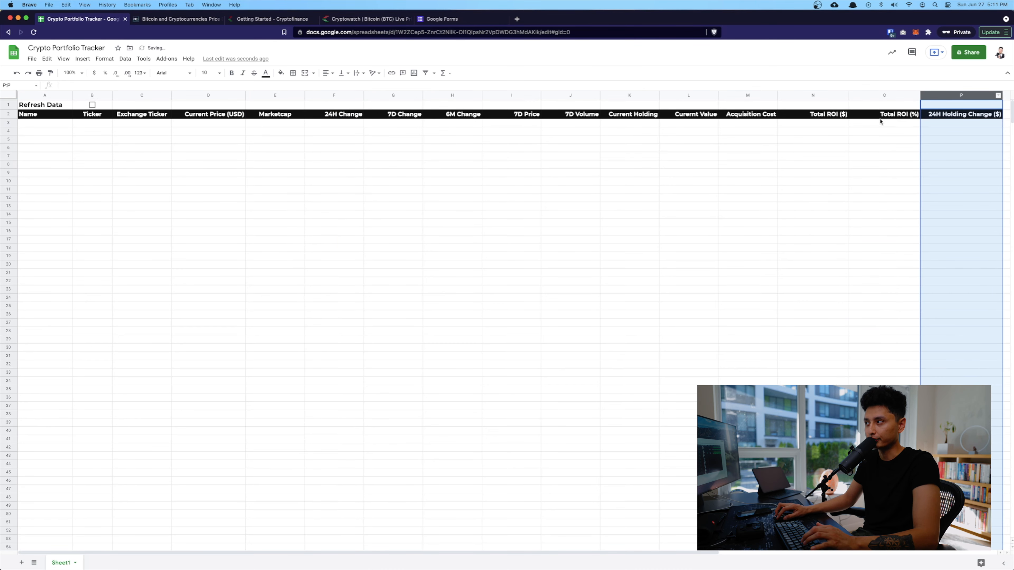
Step: Paste the cryptocurrency names from Bitcoin to NEO into A3:A22 and increase the height of rows 3 to 22
{"action": "left_click", "coordinate": [41, 124]}
{"action": "key", "text": "super+v"}
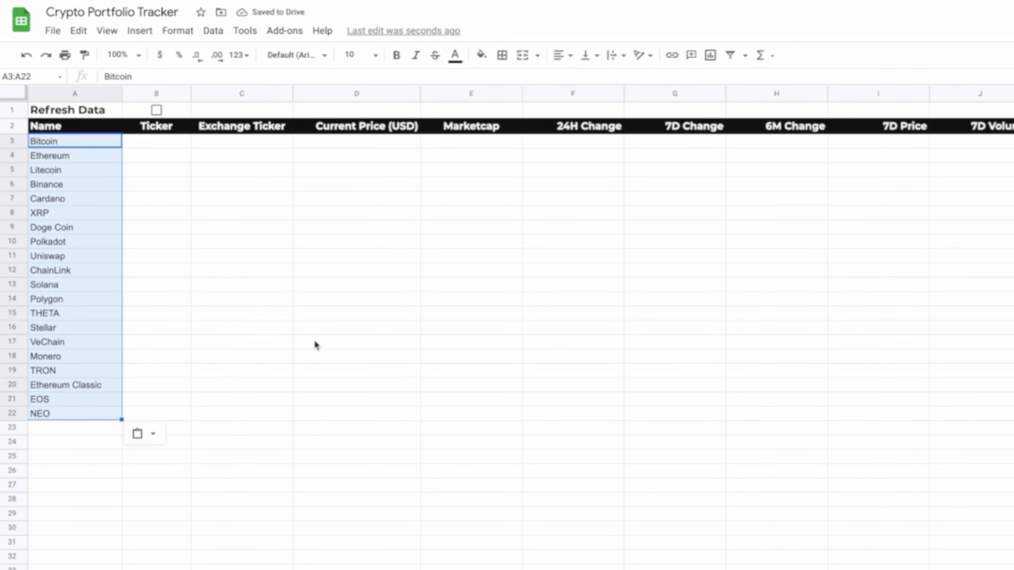
{"action": "left_click", "coordinate": [11, 141]}
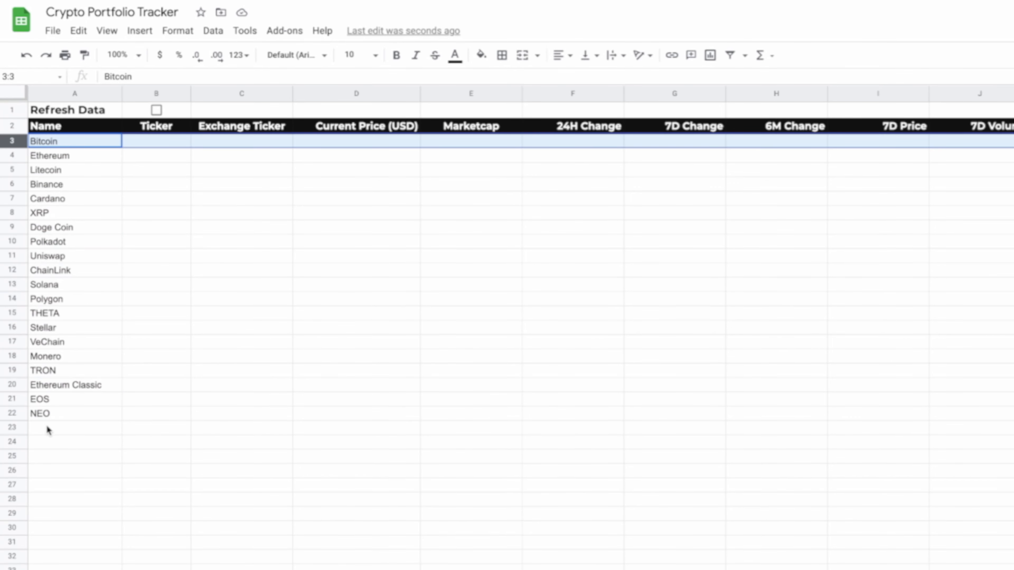
{"action": "left_click", "coordinate": [10, 417], "text": "shift"}
{"action": "left_click_drag", "start_coordinate": [15, 379], "coordinate": [16, 396]}
{"action": "left_click", "coordinate": [143, 145]}
{"action": "type", "text": "=impor"}
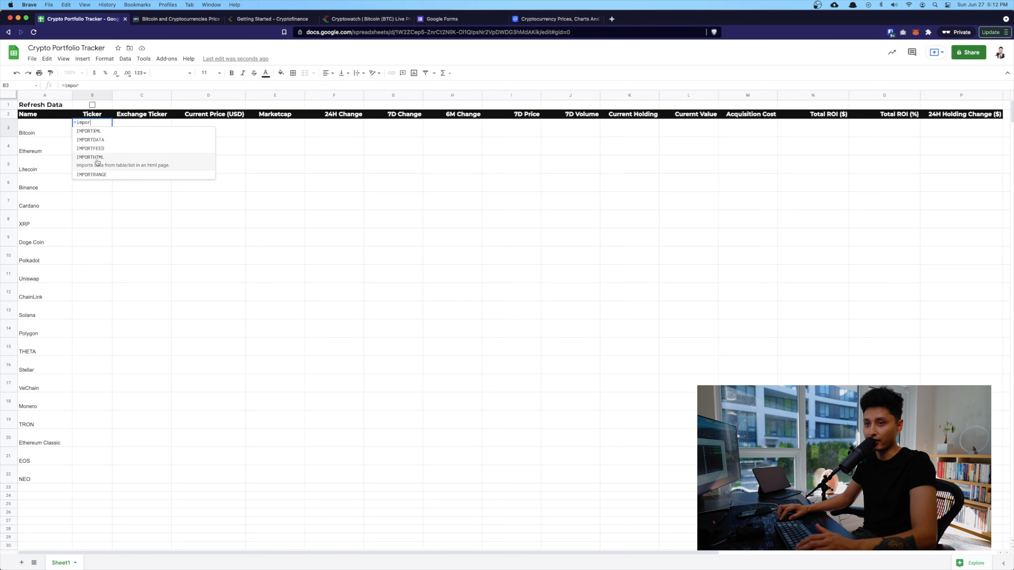
{"action": "key", "text": "Escape"}
{"action": "key", "text": "Escape"}
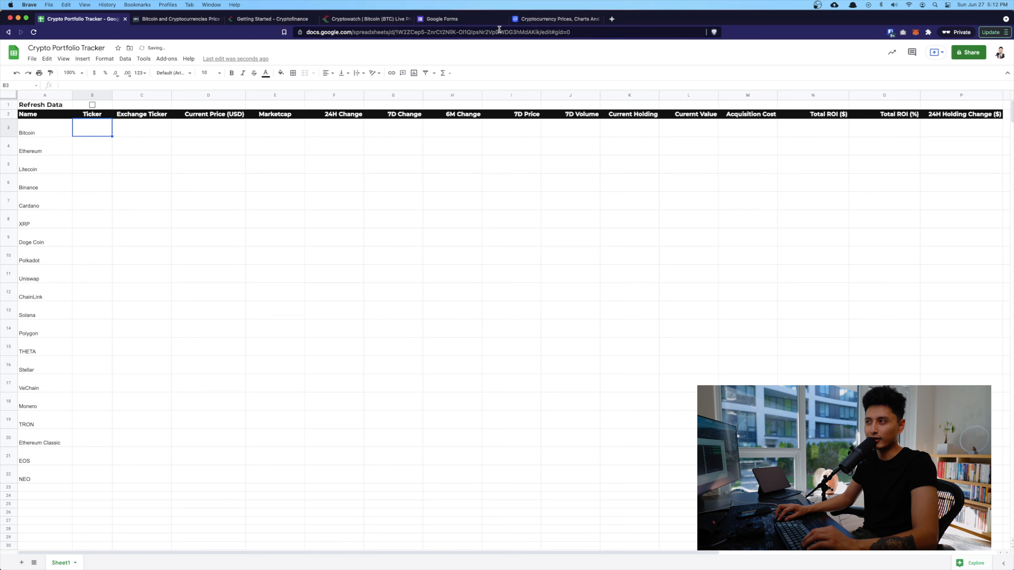
Step: View CoinMarketCap's price list, and examine the live market data formulas and historical section on the cryptofinance.ai page
{"action": "left_click", "coordinate": [531, 22]}
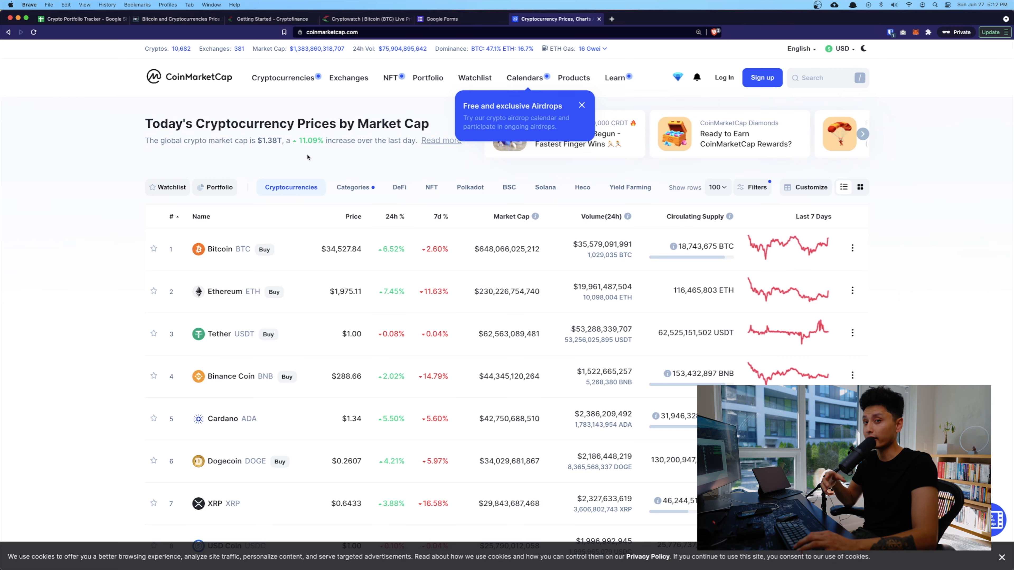
{"action": "key", "text": "super+2"}
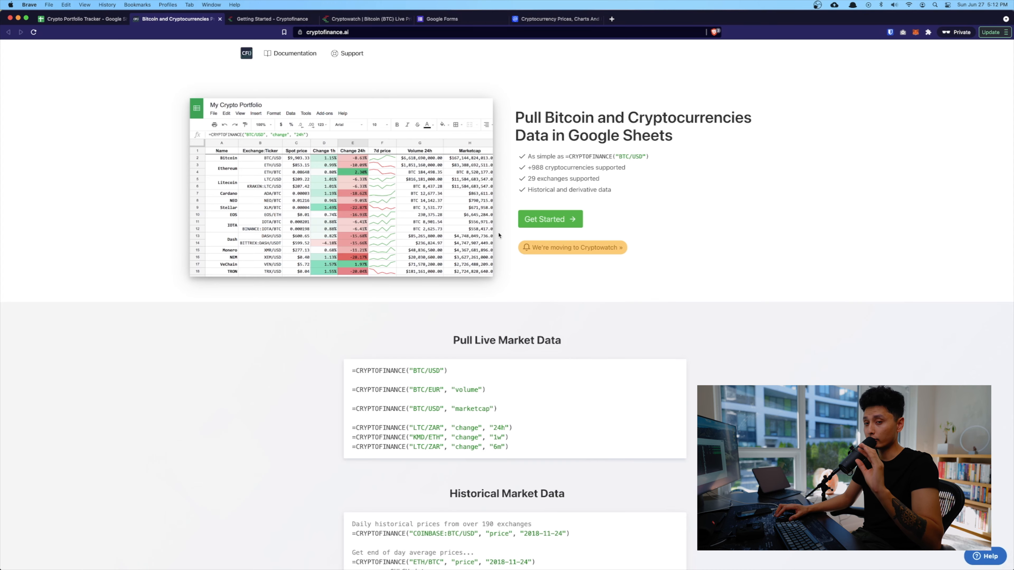
{"action": "key", "text": "ctrl+shift+Tab"}
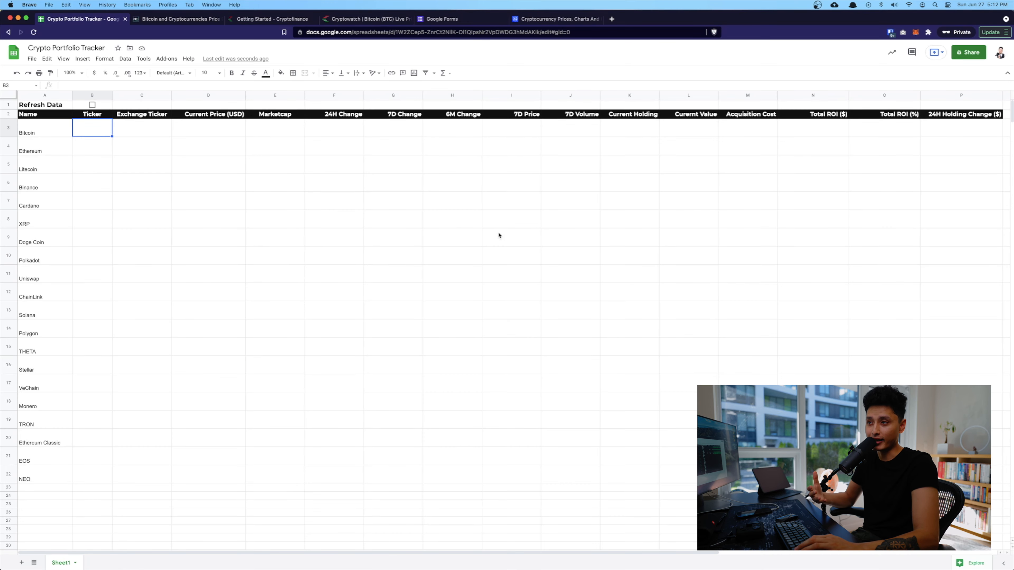
{"action": "key", "text": "ctrl+Tab"}
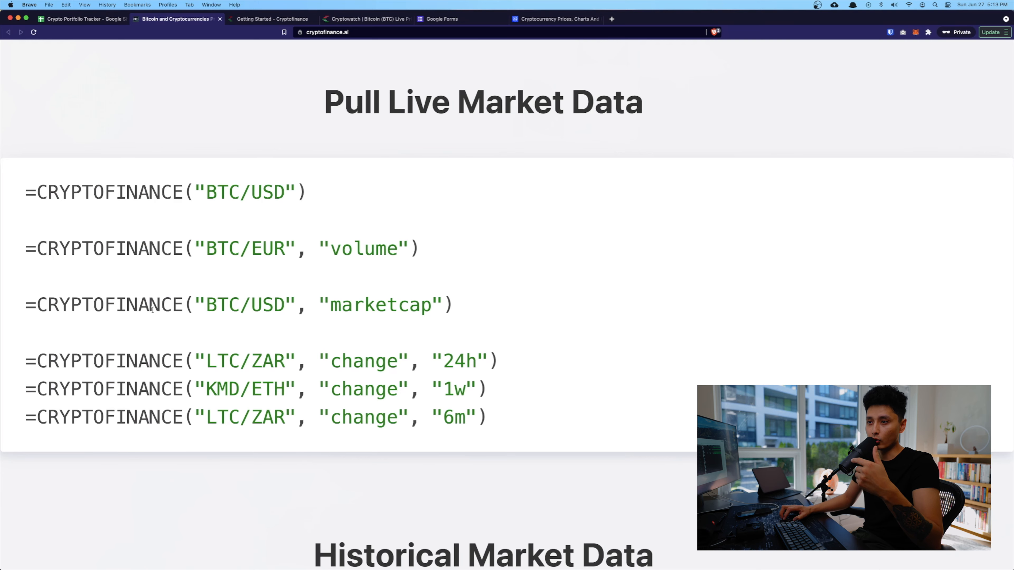
{"action": "left_click_drag", "start_coordinate": [21, 194], "coordinate": [465, 419]}
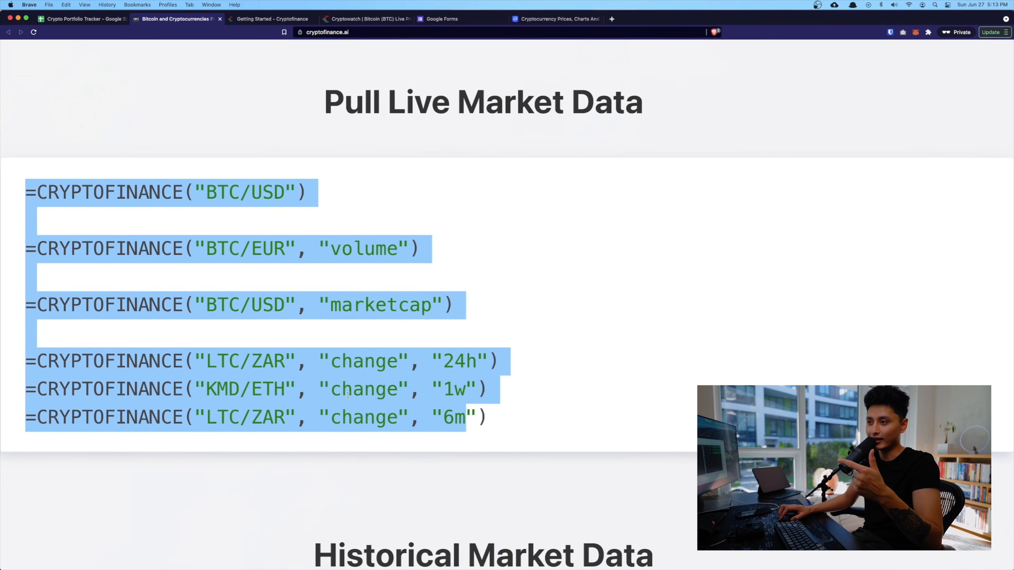
{"action": "scroll", "coordinate": [332, 385], "scroll_direction": "down", "scroll_amount": 7}
{"action": "scroll", "coordinate": [301, 365], "scroll_direction": "down", "scroll_amount": 5}
{"action": "scroll", "coordinate": [301, 365], "scroll_direction": "up", "scroll_amount": 2}
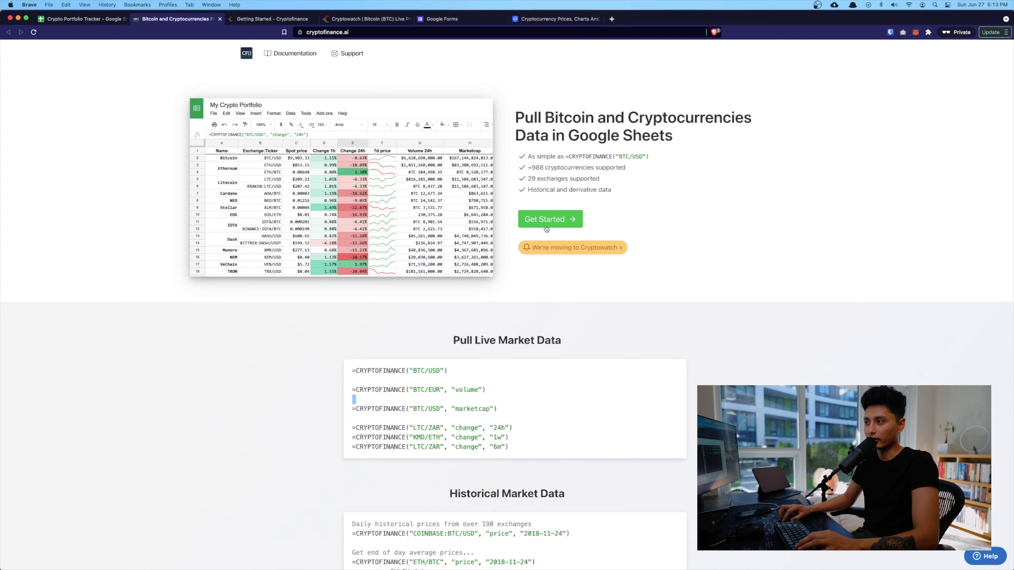
Step: Open the Cryptofinance installation guide from cryptofinance.ai and launch the script editor from the Crypto Portfolio Tracker spreadsheet
{"action": "left_click", "coordinate": [545, 226]}
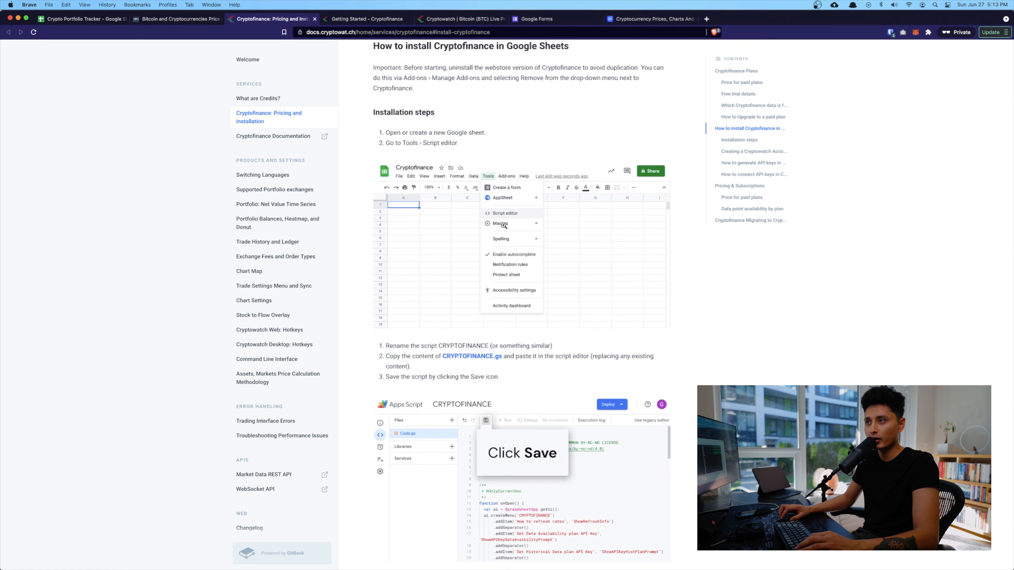
{"action": "left_click", "coordinate": [90, 19]}
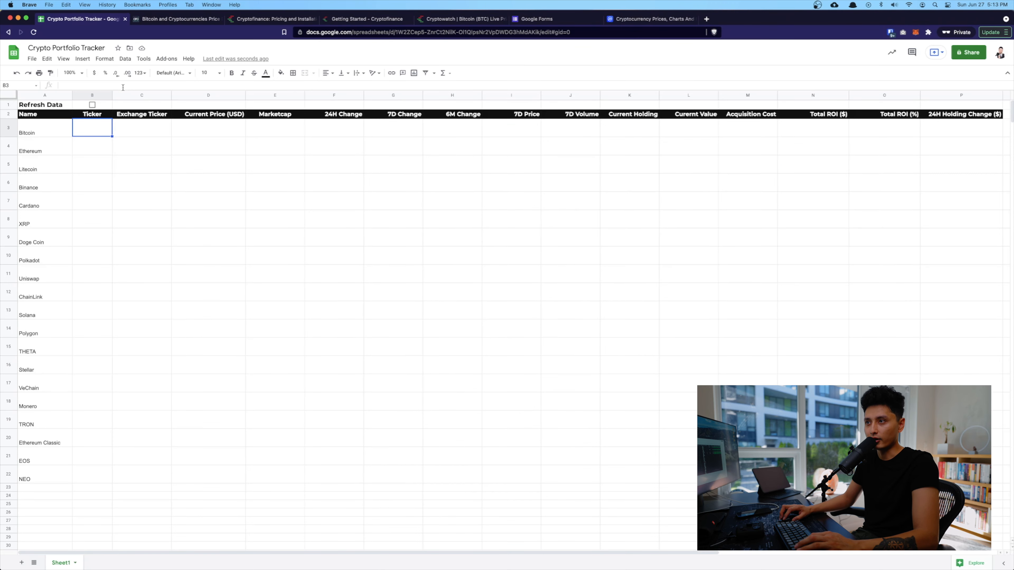
{"action": "left_click", "coordinate": [143, 59]}
{"action": "left_click", "coordinate": [153, 106]}
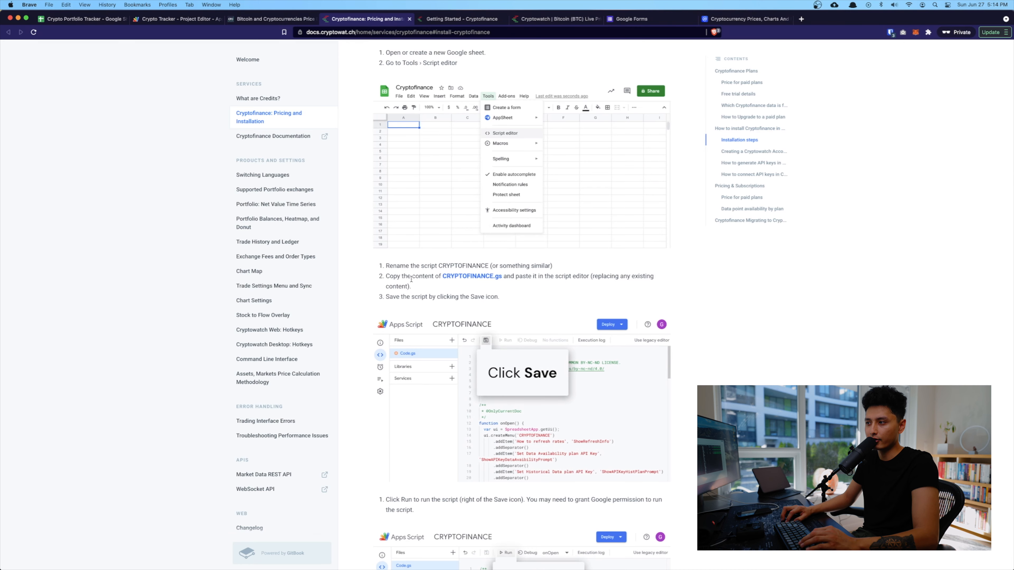
Step: Copy the entire CRYPTOFINANCE.gs script from the installation guide's link and replace the default code in Code.gs with it
{"action": "left_click", "coordinate": [488, 278]}
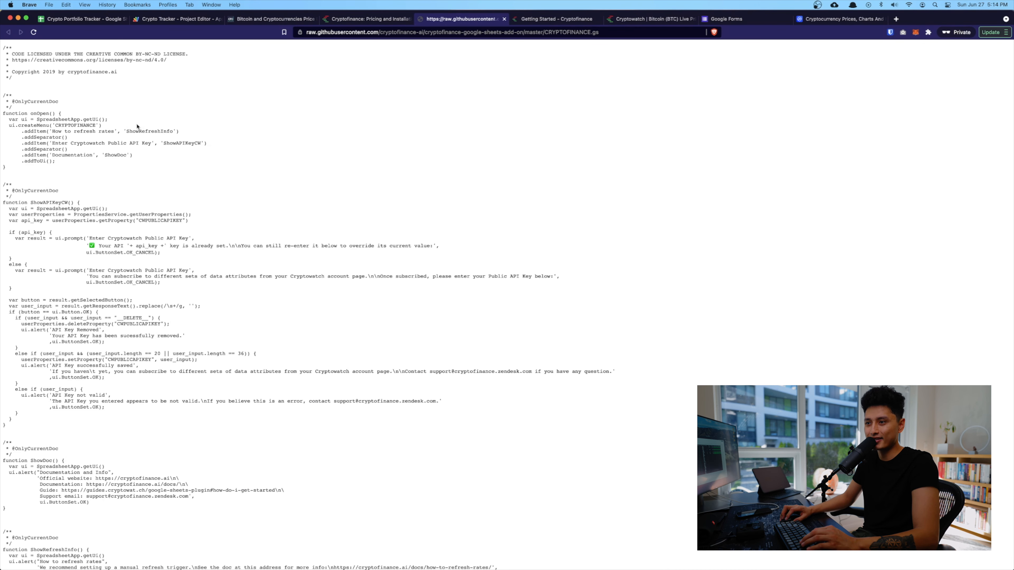
{"action": "key", "text": "super+a"}
{"action": "left_click", "coordinate": [177, 19]}
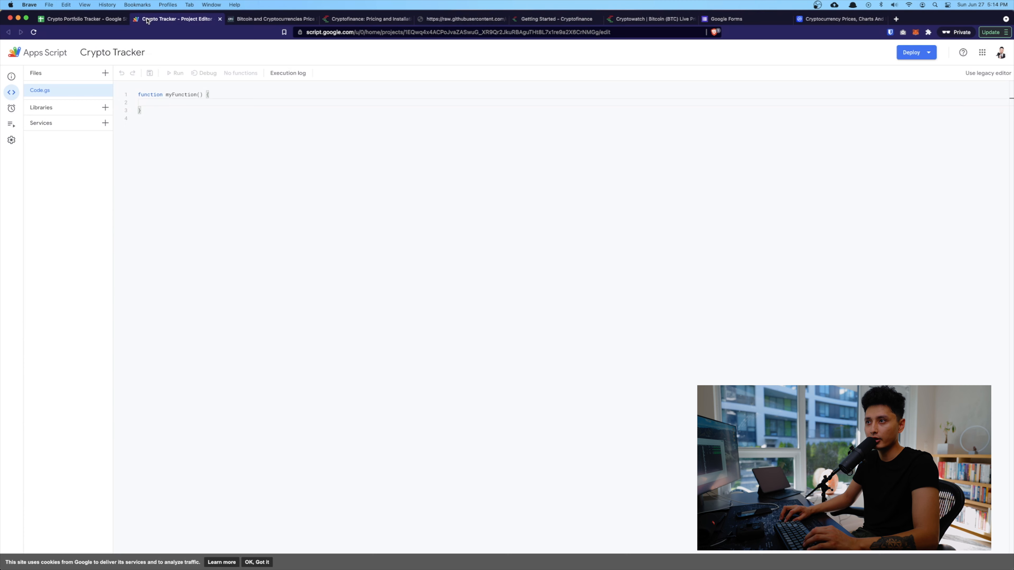
{"action": "key", "text": "super+a"}
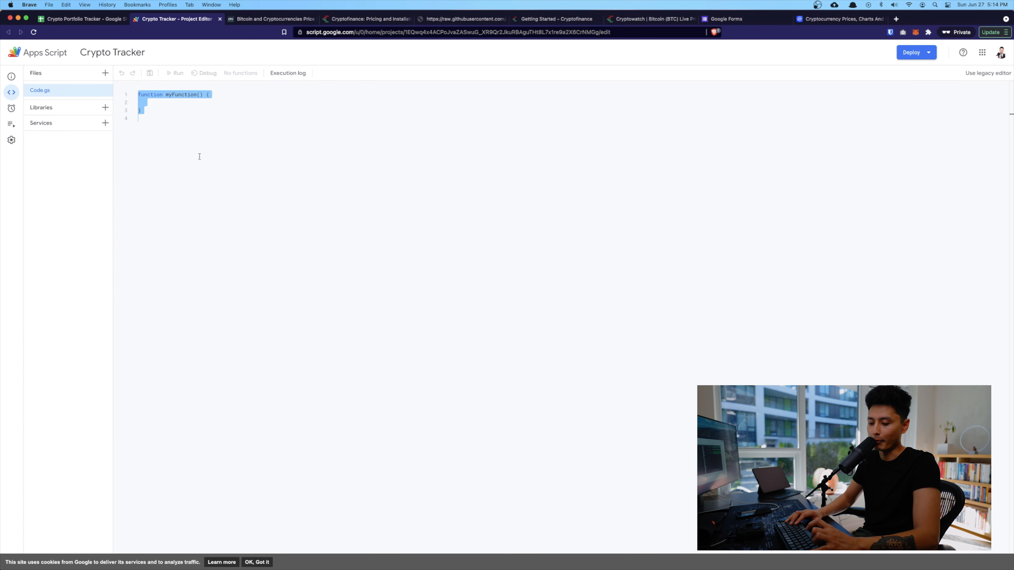
{"action": "key", "text": "super+v"}
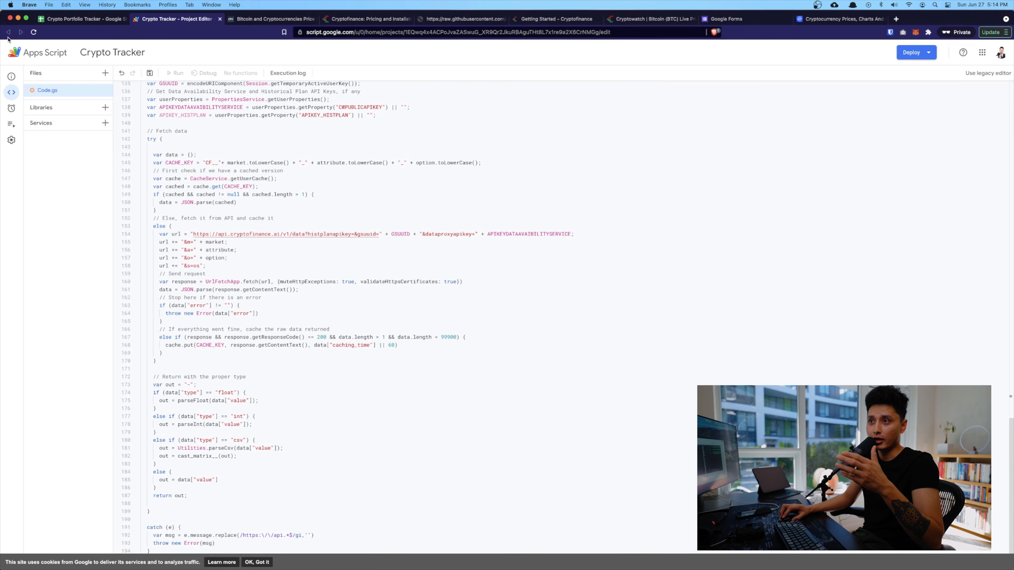
Step: Save the script, run its onOpen function and grant the Crypto Tracker project access to the Google account despite its unverified status
{"action": "left_click", "coordinate": [149, 74]}
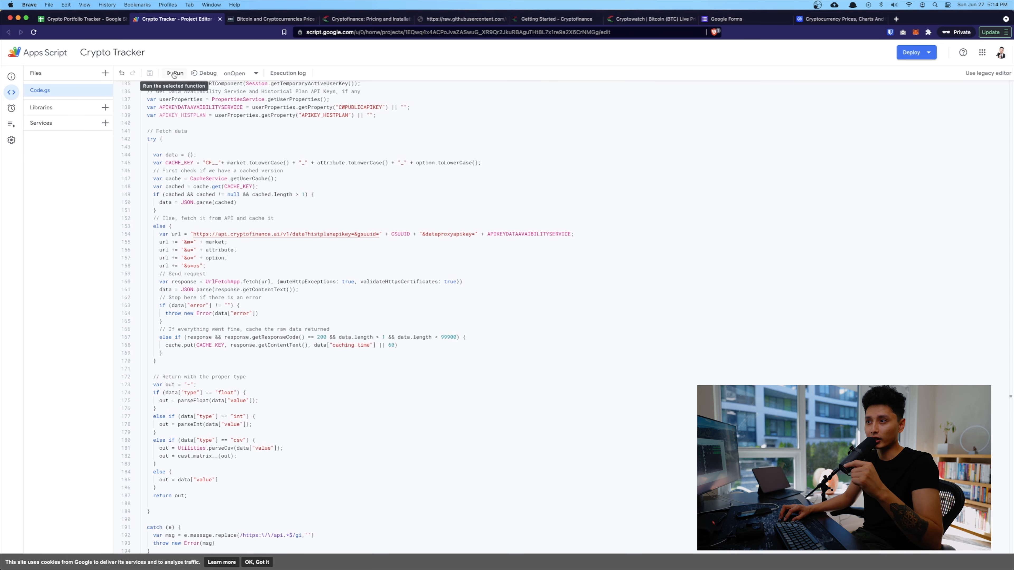
{"action": "left_click", "coordinate": [175, 73]}
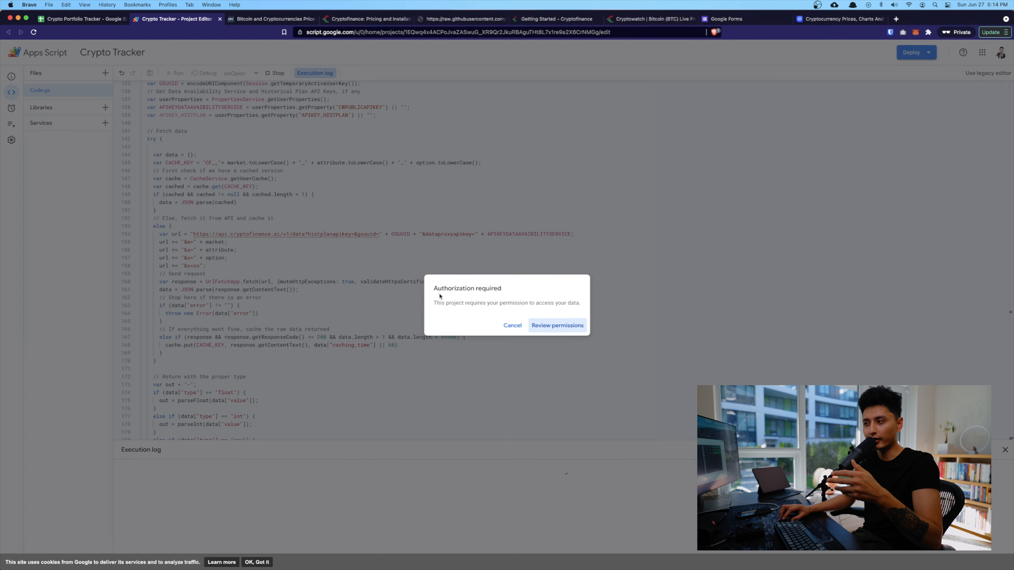
{"action": "left_click", "coordinate": [558, 325]}
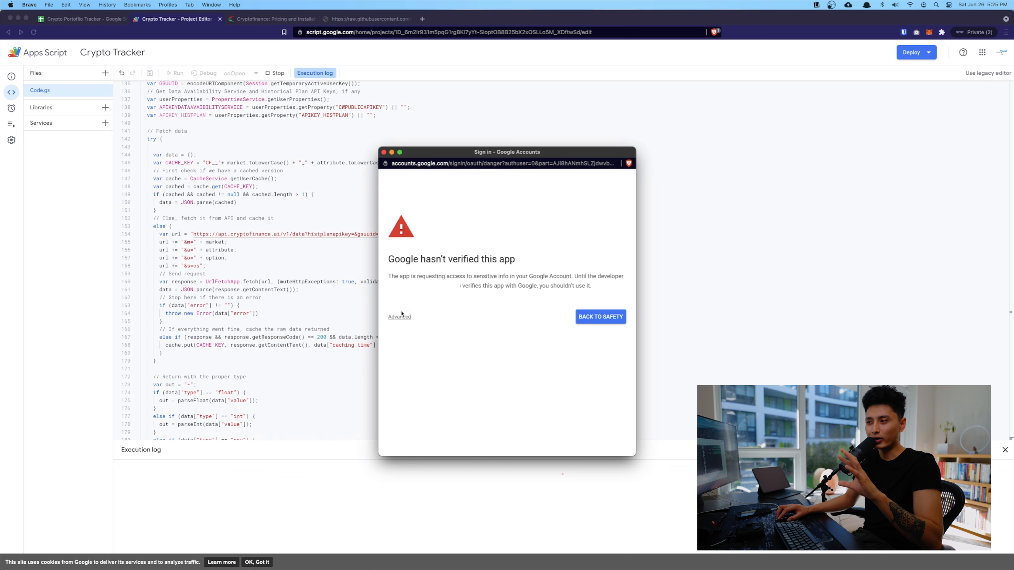
{"action": "left_click", "coordinate": [398, 317]}
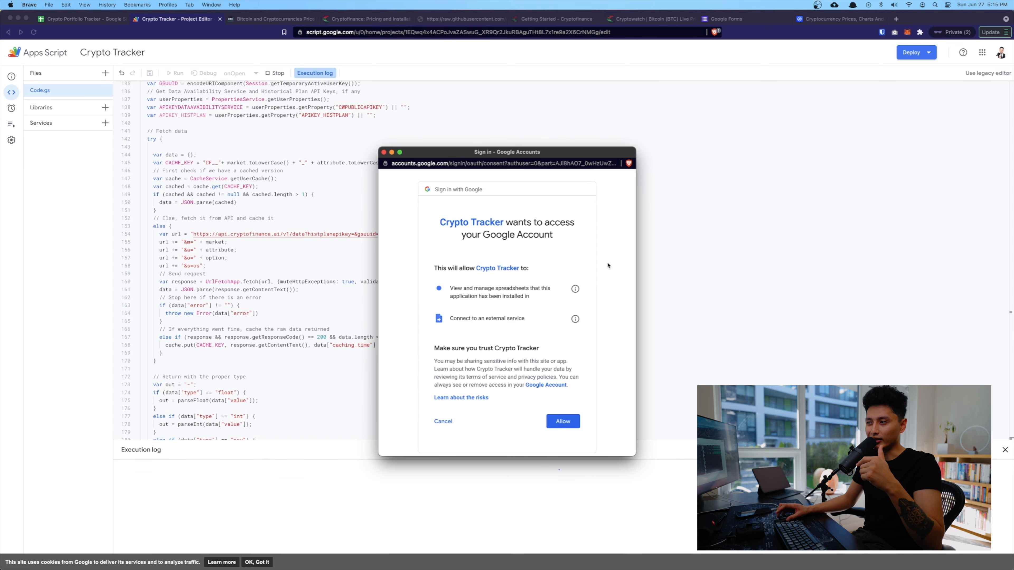
{"action": "left_click", "coordinate": [560, 426]}
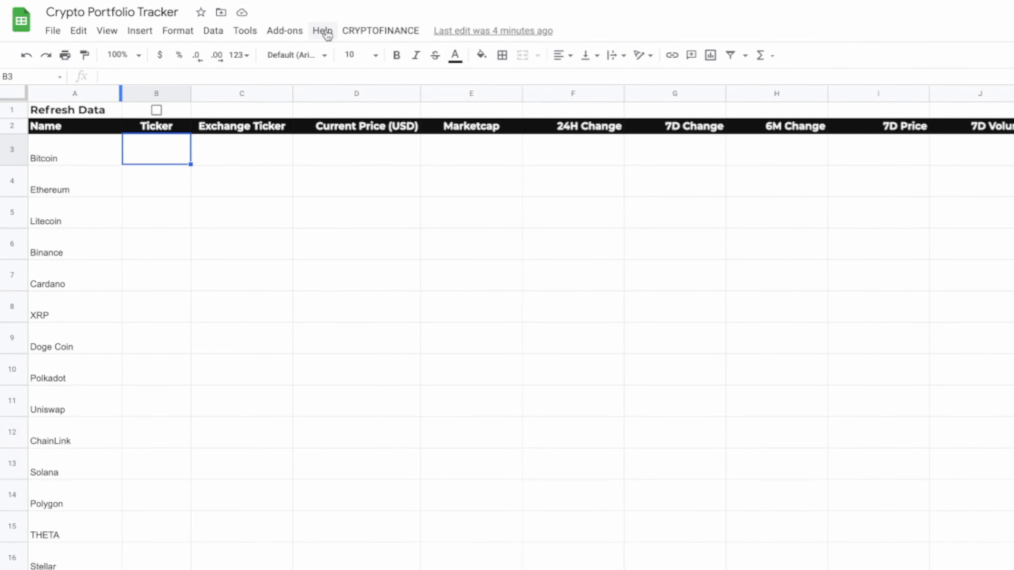
Step: Look at the spreadsheet's new CRYPTOFINANCE commands and try starting a CRYPTOFINANCE formula in cell B3
{"action": "left_click", "coordinate": [370, 33]}
{"action": "left_click", "coordinate": [150, 151]}
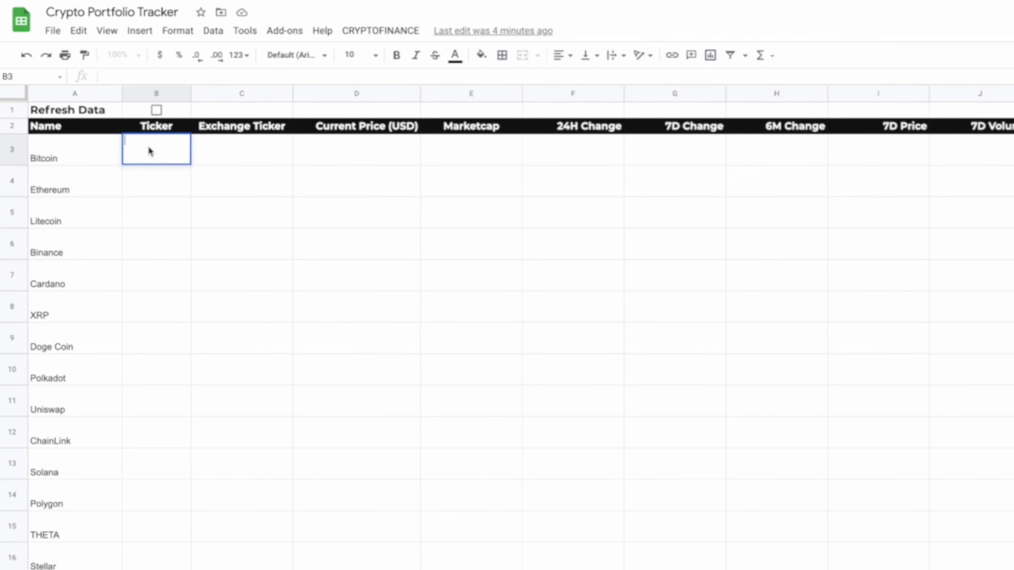
{"action": "type", "text": "=cryp"}
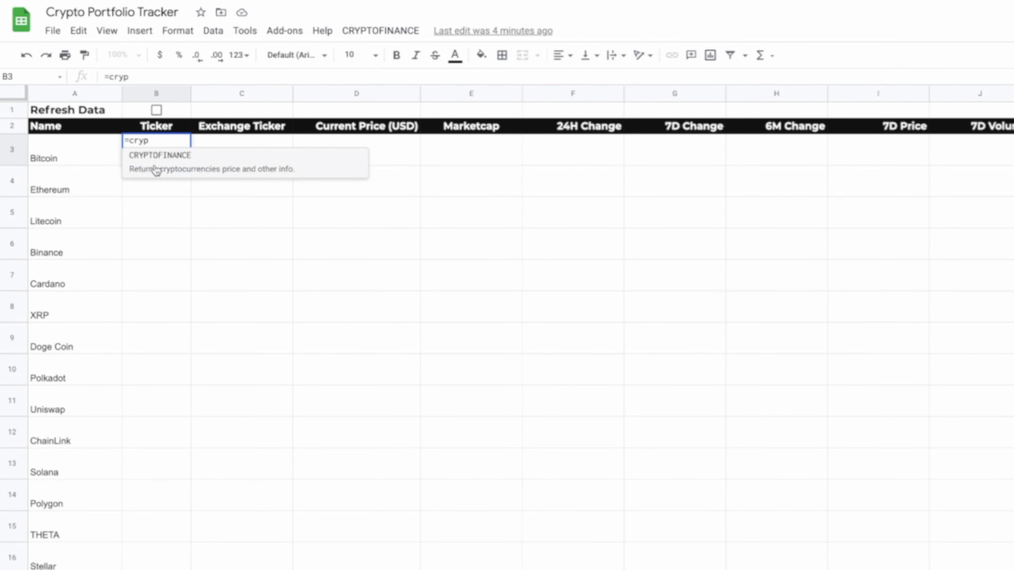
{"action": "key", "text": "Tab"}
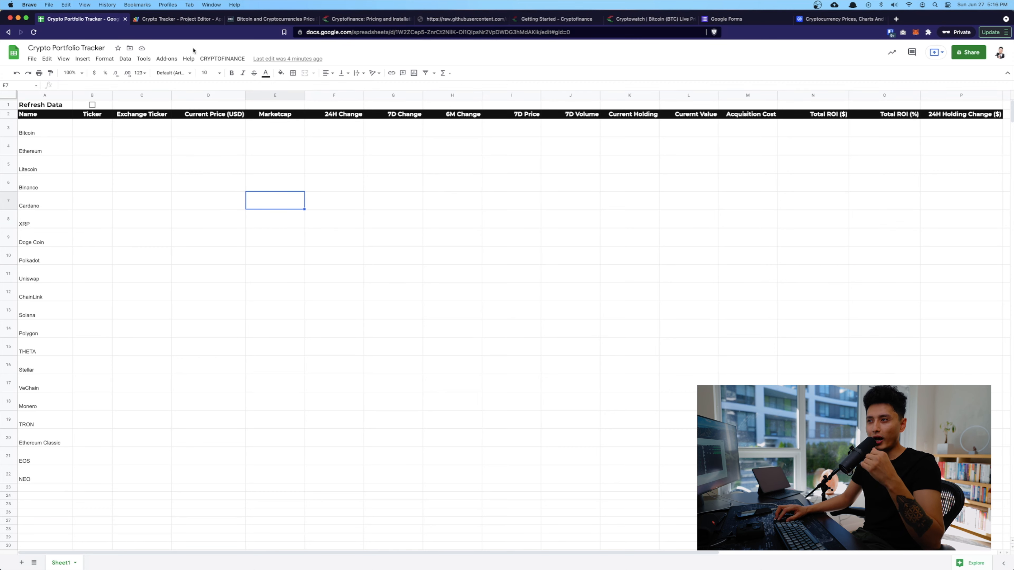
Step: Review the spreadsheet's Cryptowatch public API key option and the guide's section on connecting keys, and go to the Cryptowatch website
{"action": "left_click", "coordinate": [226, 60]}
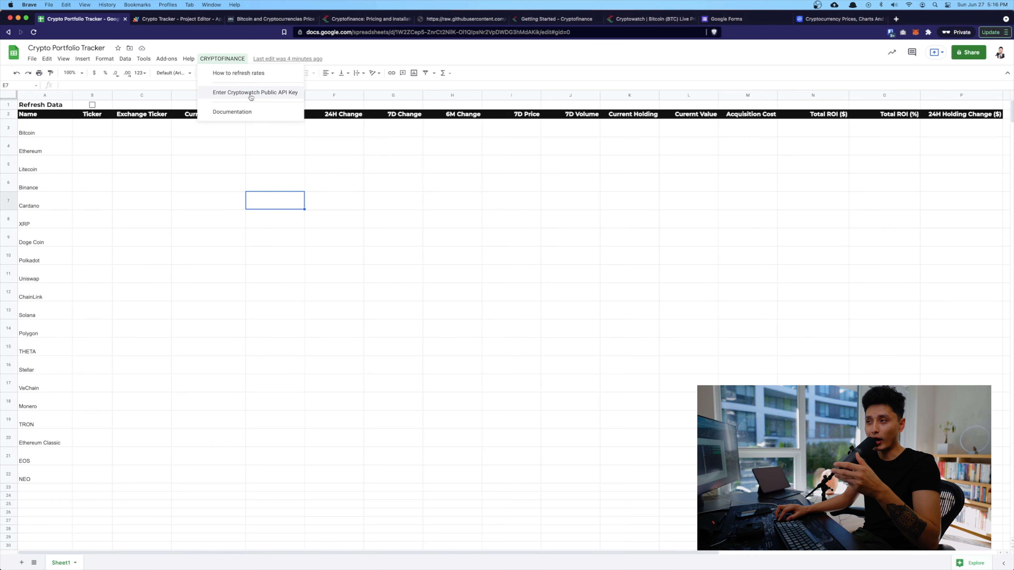
{"action": "left_click", "coordinate": [350, 19]}
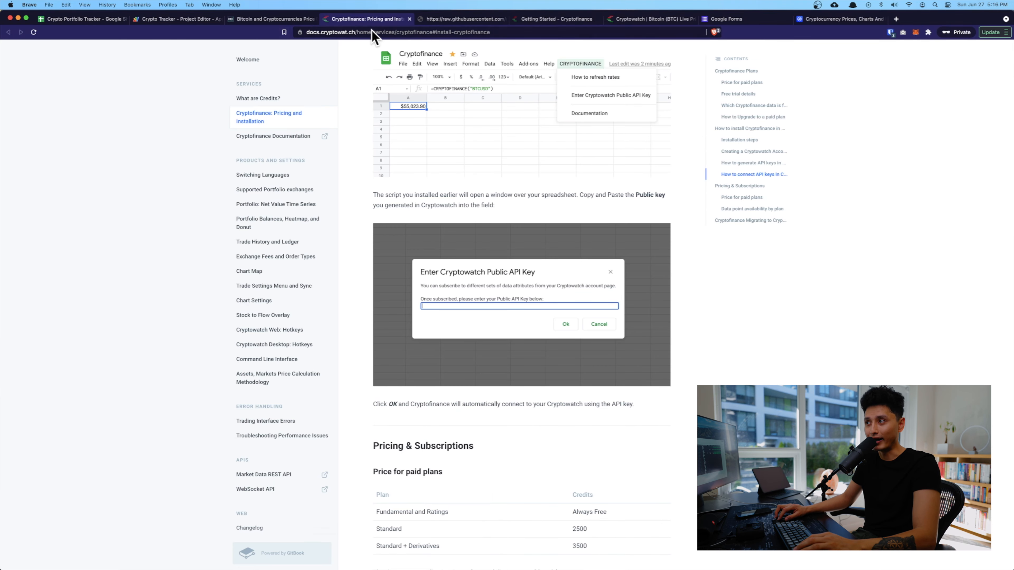
{"action": "left_click", "coordinate": [526, 19]}
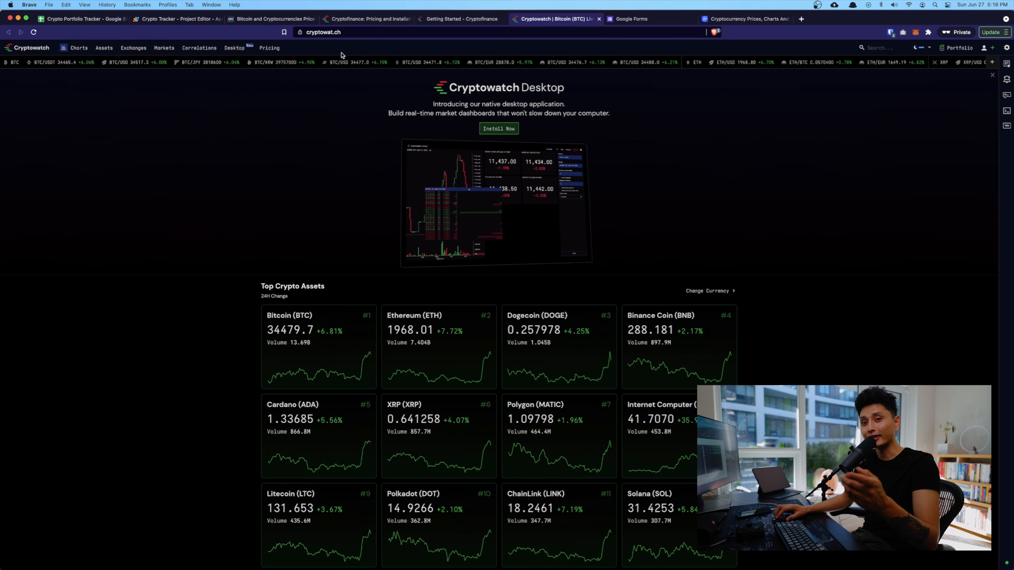
{"action": "left_click", "coordinate": [680, 216]}
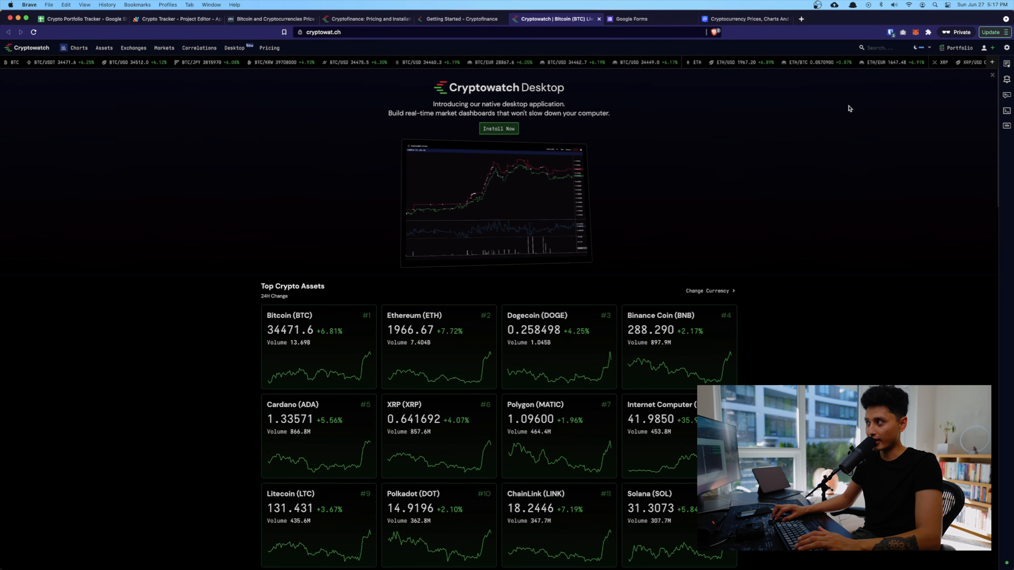
Step: Create a Cryptowatch account with an email, username and password, and verify the account through the emailed link
{"action": "left_click", "coordinate": [986, 49]}
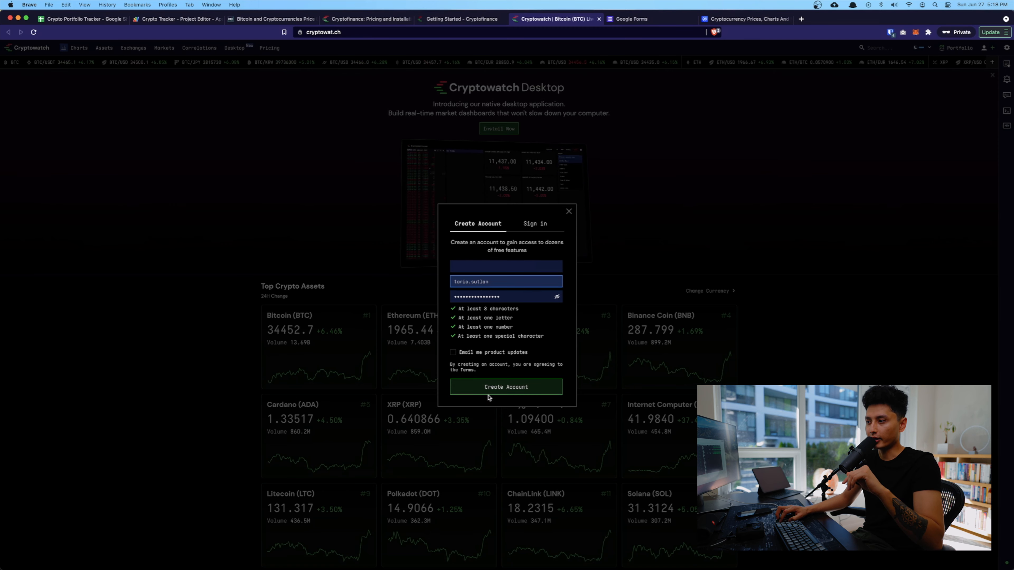
{"action": "left_click", "coordinate": [495, 387]}
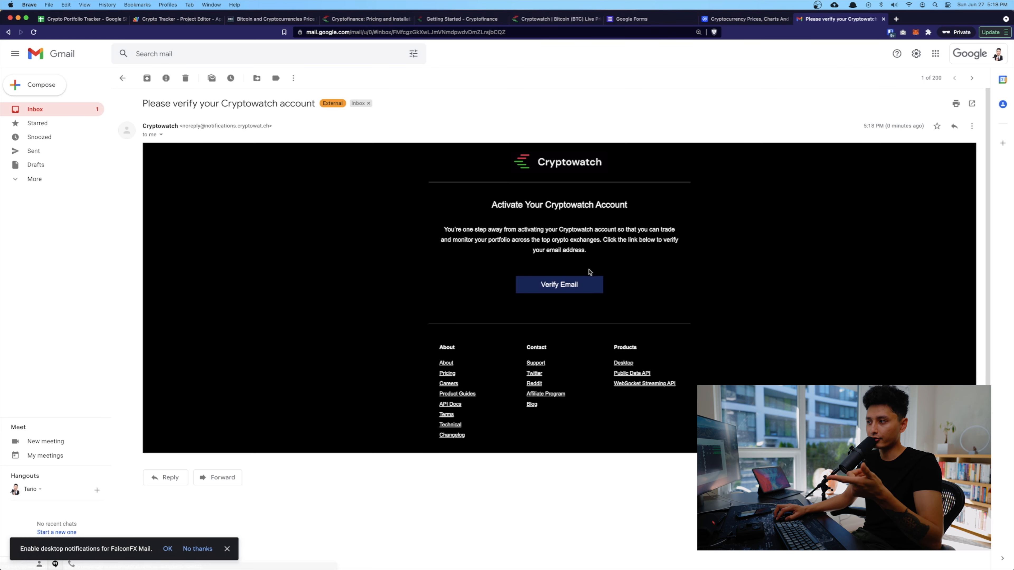
{"action": "left_click", "coordinate": [557, 289]}
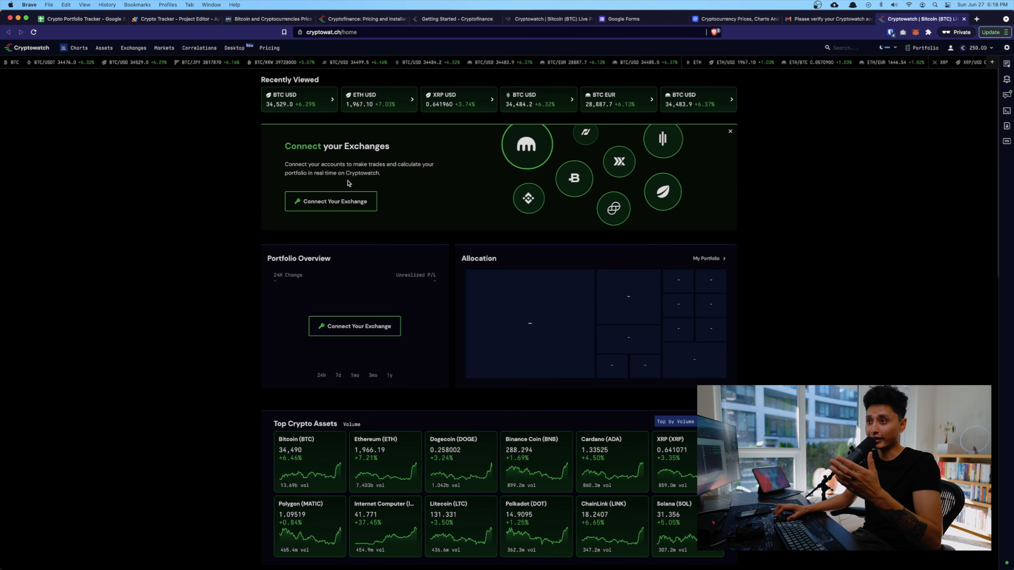
Step: Generate a read-only API key named Crypto Tracker in the Cryptowatch account's API access settings and copy its public key
{"action": "left_click", "coordinate": [950, 48]}
{"action": "left_click", "coordinate": [422, 75]}
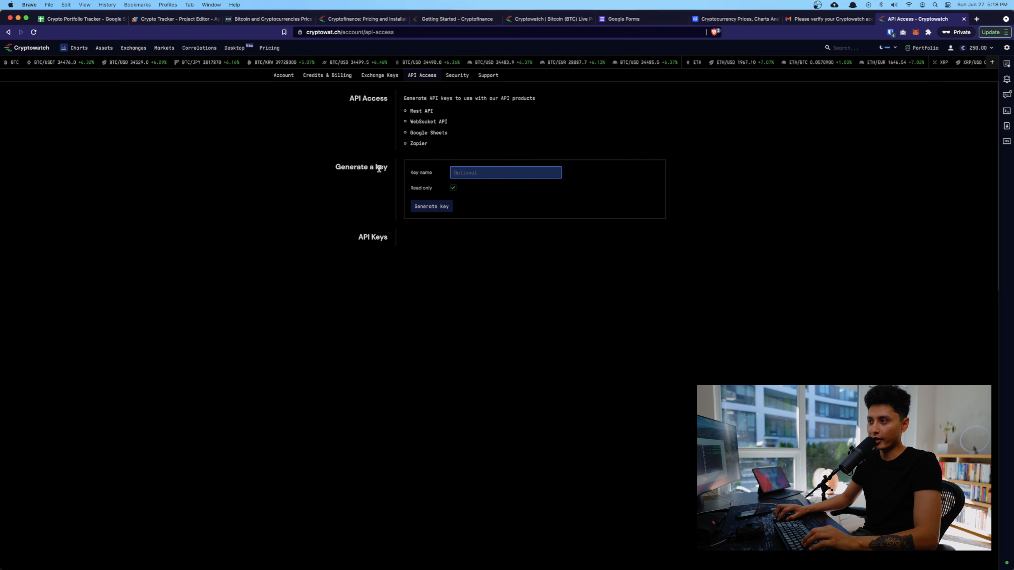
{"action": "left_click", "coordinate": [451, 172]}
{"action": "type", "text": "Crypto Tracker"}
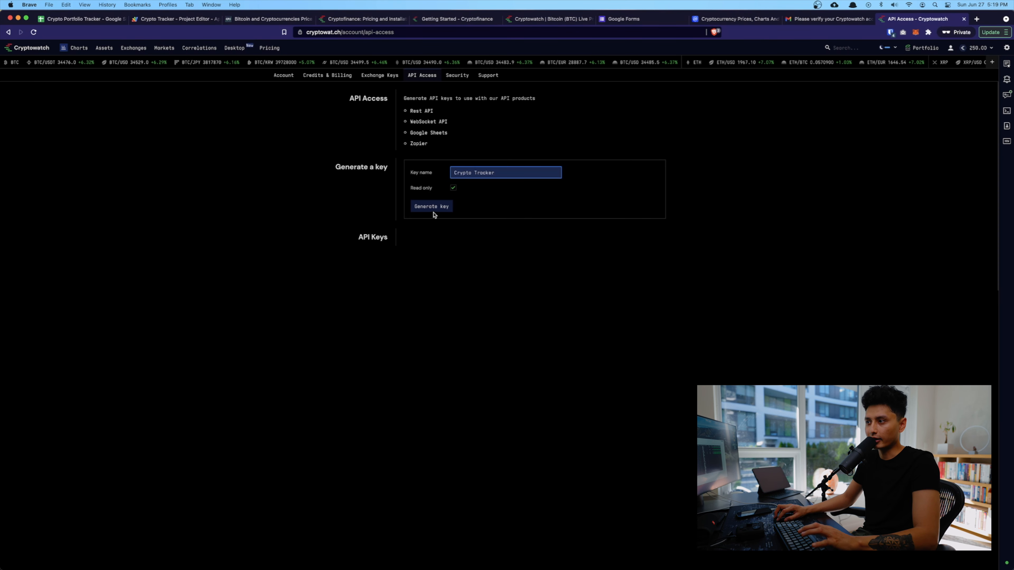
{"action": "left_click", "coordinate": [433, 213]}
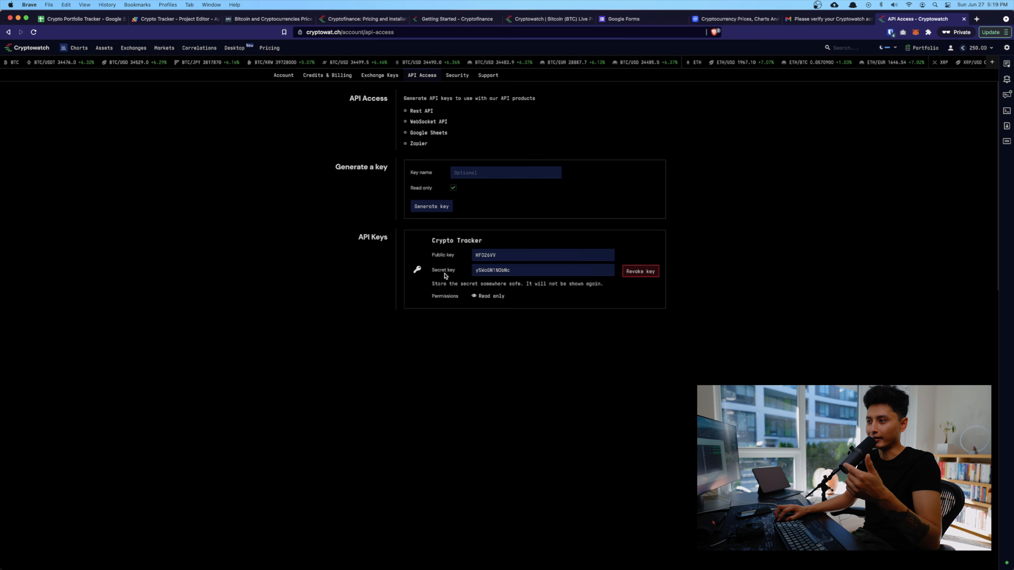
{"action": "left_click_drag", "start_coordinate": [501, 256], "coordinate": [458, 265]}
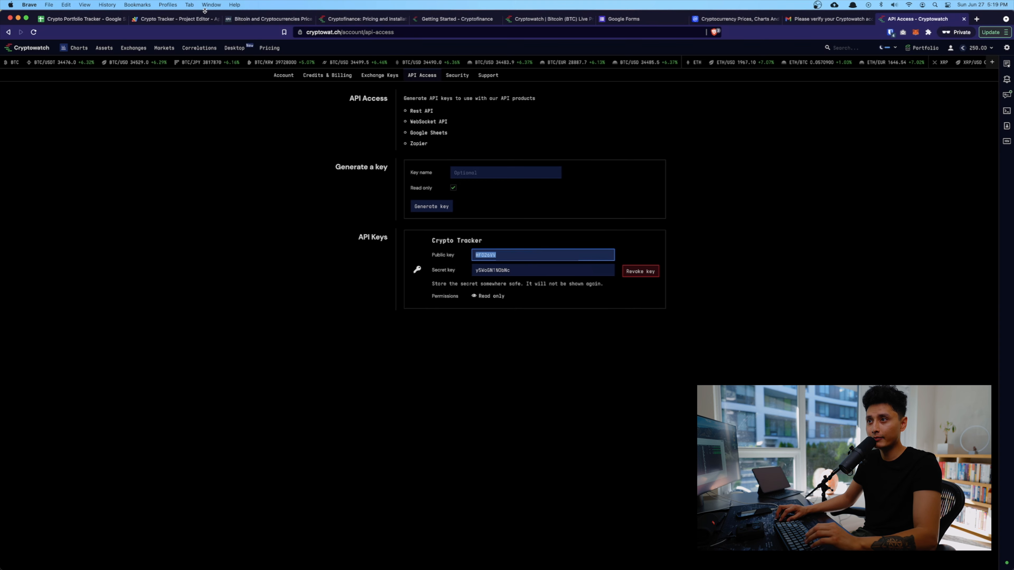
Step: Paste the Cryptowatch public API key into CRYPTOFINANCE's key entry dialog in the Crypto Portfolio Tracker spreadsheet and save it
{"action": "left_click", "coordinate": [80, 18]}
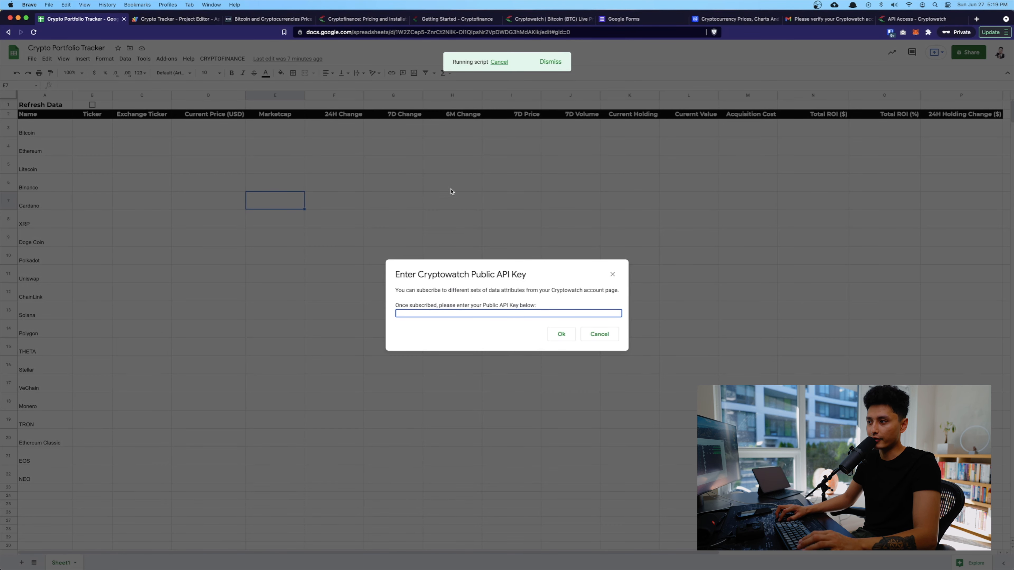
{"action": "left_click", "coordinate": [611, 275]}
{"action": "left_click", "coordinate": [223, 59]}
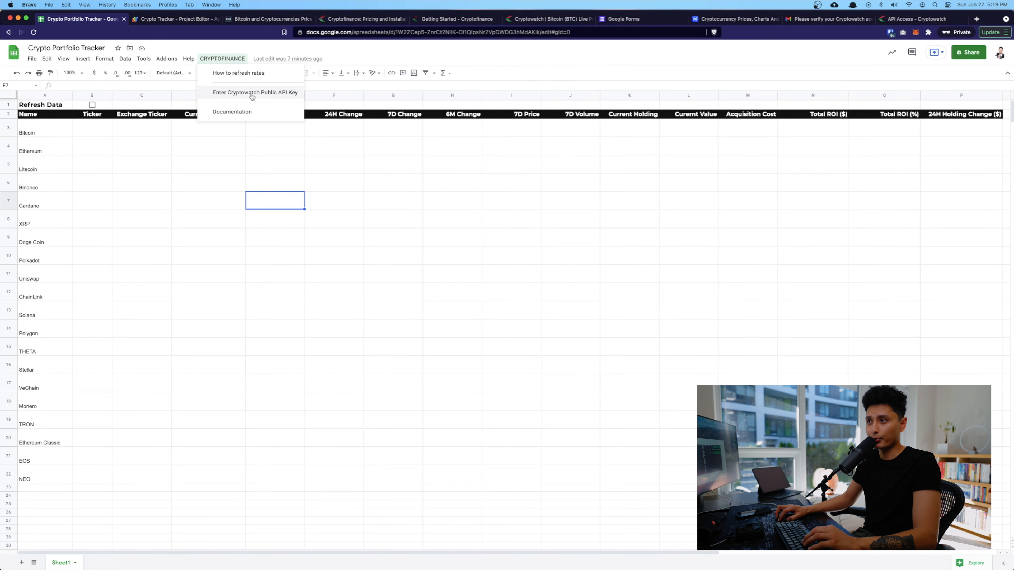
{"action": "left_click", "coordinate": [273, 93]}
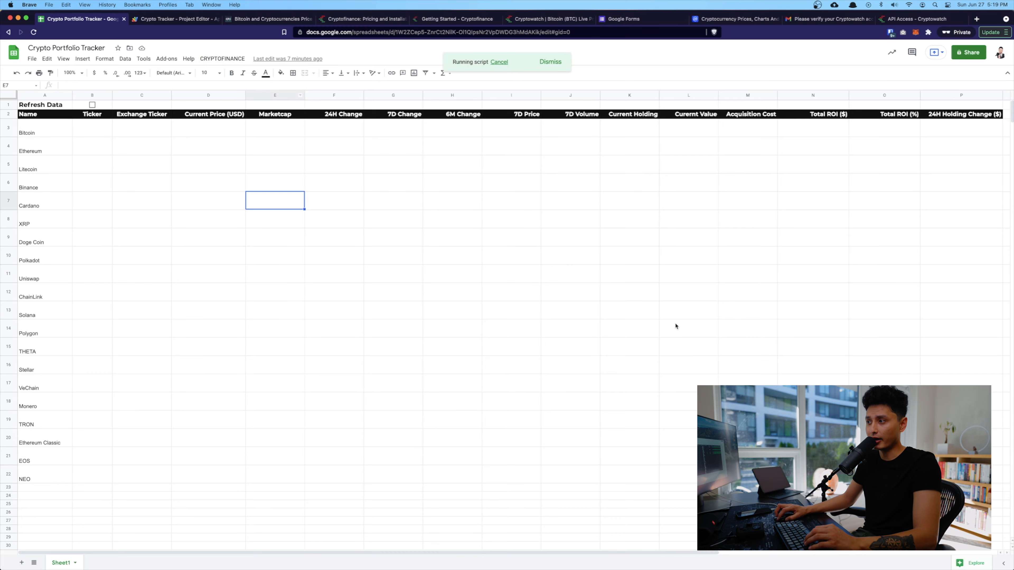
{"action": "key", "text": "super+v"}
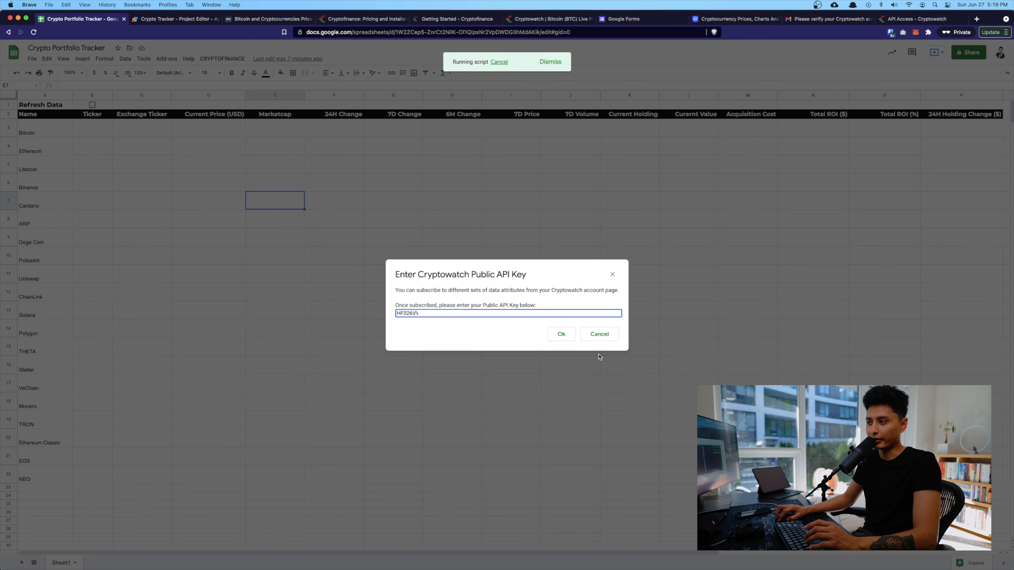
{"action": "left_click", "coordinate": [568, 337]}
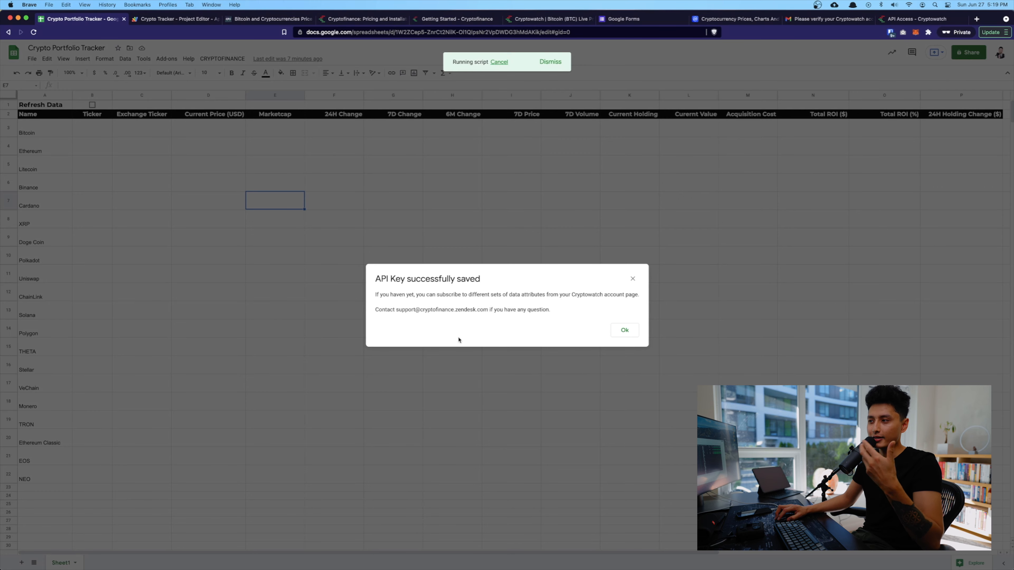
{"action": "left_click", "coordinate": [624, 331]}
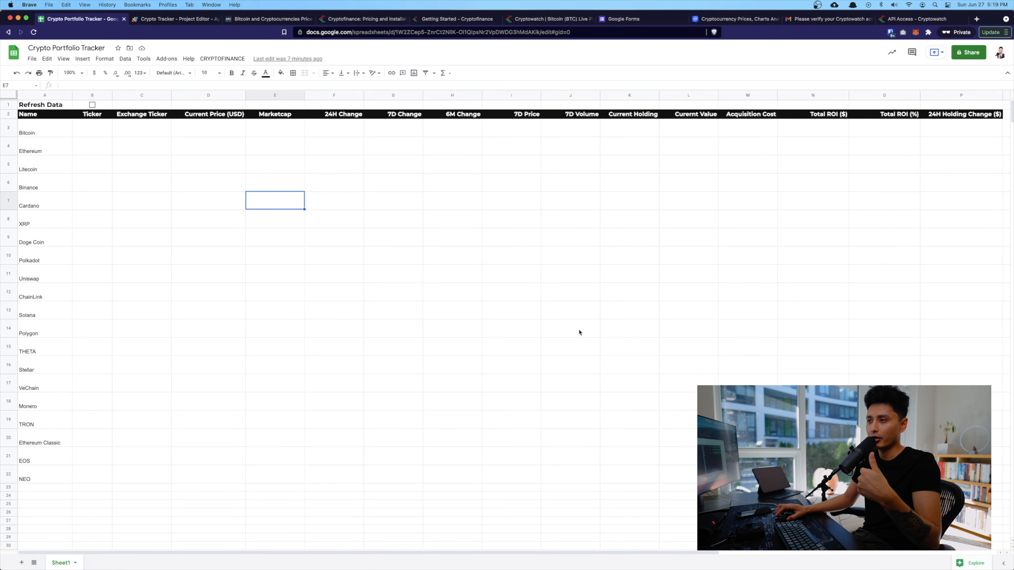
Step: Fill the Ticker column from B3 to B22 with each listed coin's symbol, from BTC and ETH through EOS and NEO
{"action": "left_click", "coordinate": [92, 128]}
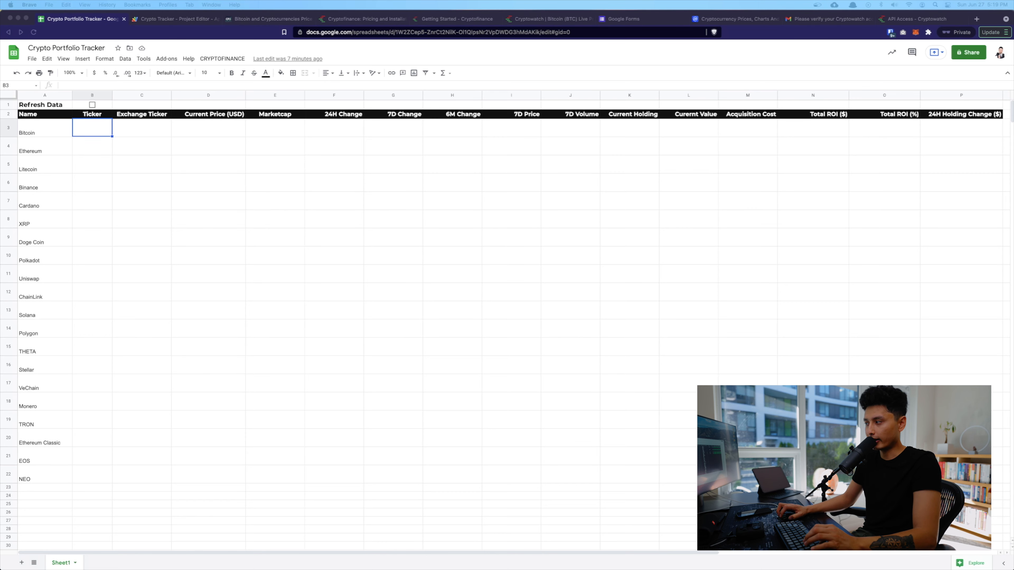
{"action": "left_click", "coordinate": [92, 133]}
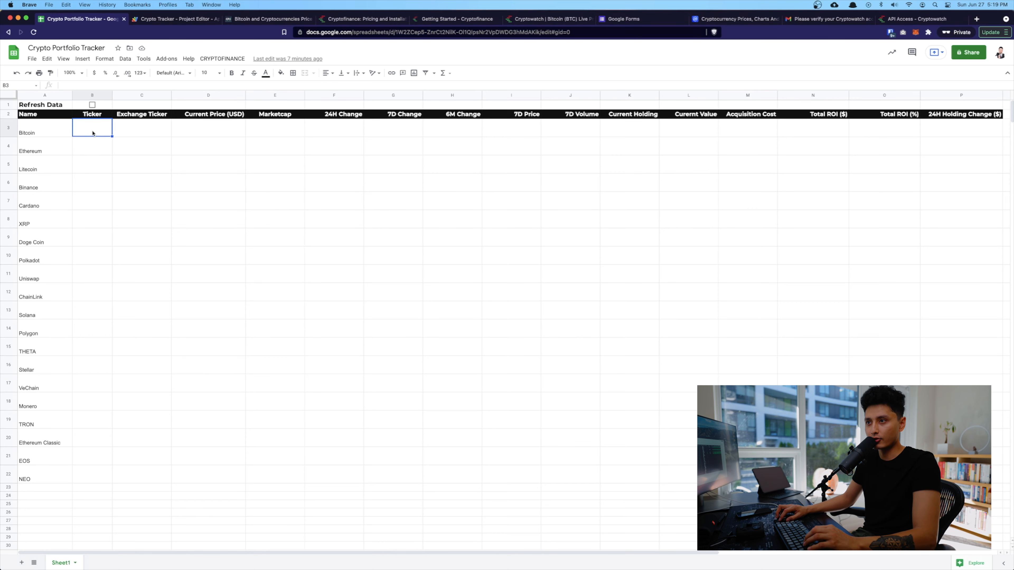
{"action": "type", "text": "BTC ETH LTC BNB ADA XRP DOGE DOT UNI LINK SOL MATIC THETA XLM VET XMR TRX ETC EOS NEO"}
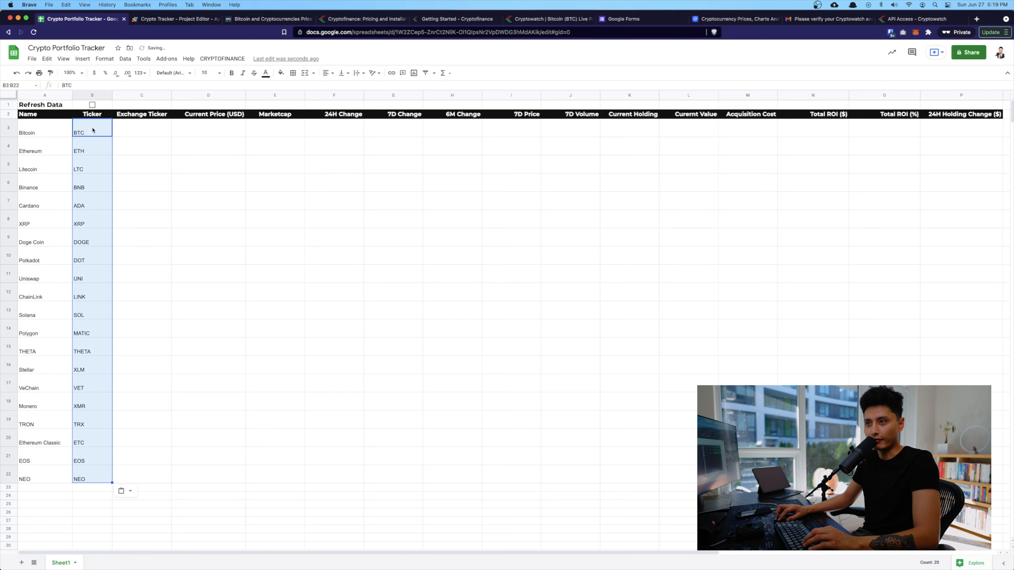
Step: Check coin symbols on CoinMarketCap and fill the Exchange Ticker cells C3 to C22 with each coin's USD pair, from BTC/USD to NEO/USD
{"action": "left_click", "coordinate": [735, 18]}
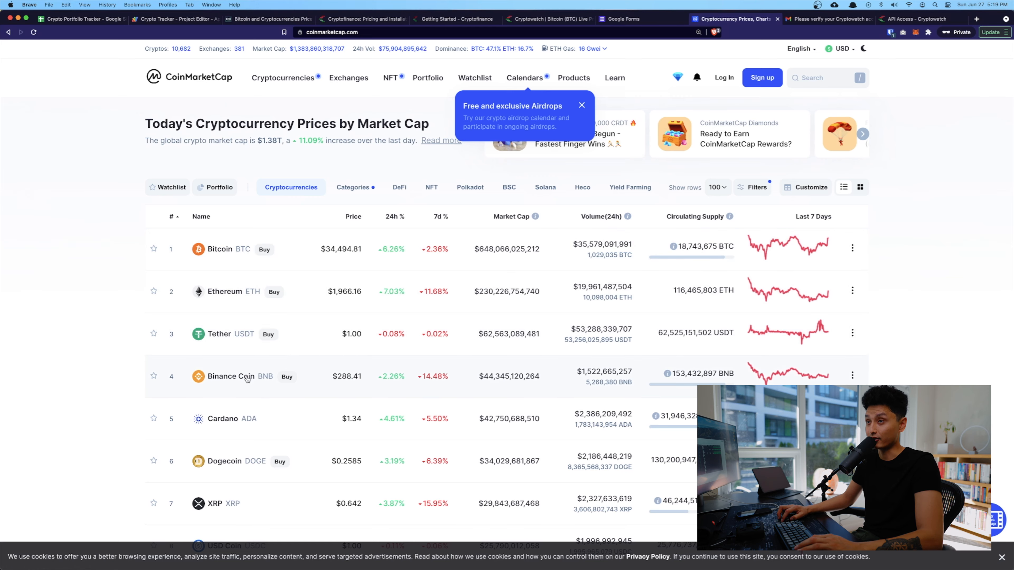
{"action": "key", "text": "super+1"}
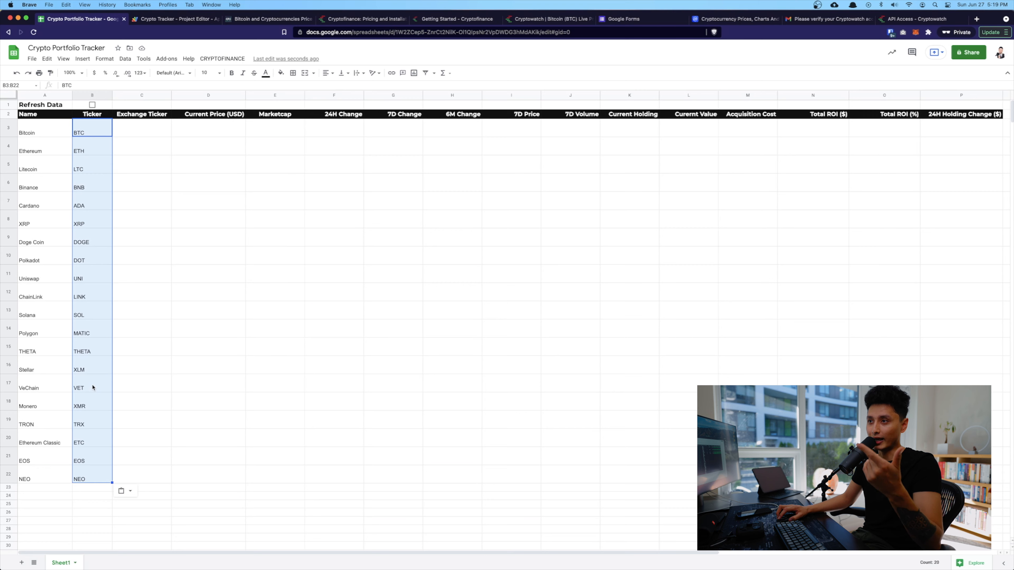
{"action": "left_click", "coordinate": [152, 134]}
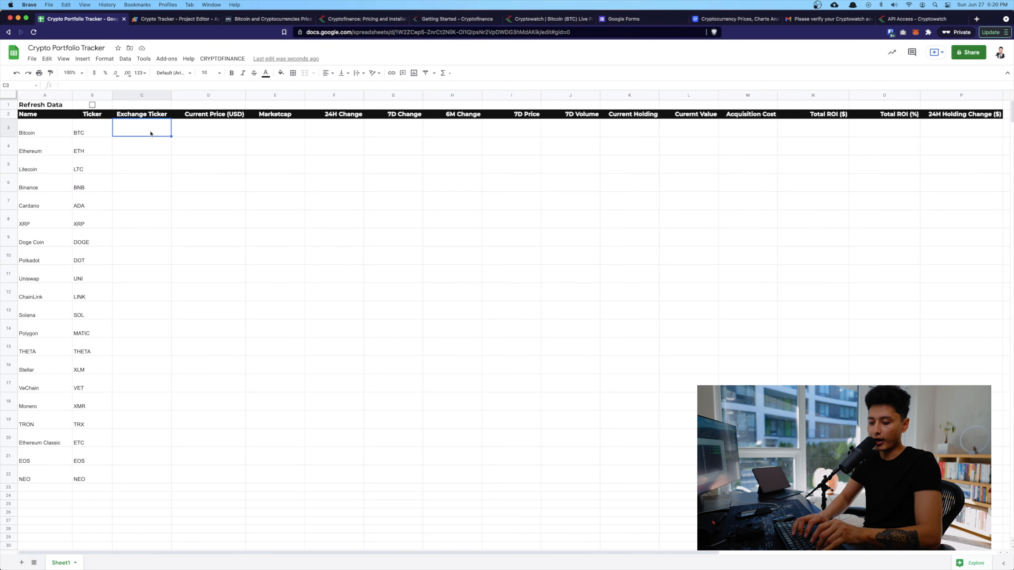
{"action": "type", "text": "BTC/USD ETH/USD LTC/USD BNB/USD ADA/USD XRP/USD DOGE/USD DOT/USD UNI/USD LINK/USD SOL/USD MATIC/USD THETA/USD XLM/USD VET/USD XMR/USD TRX/USD ETC/USD EOS/USD NEO/USD"}
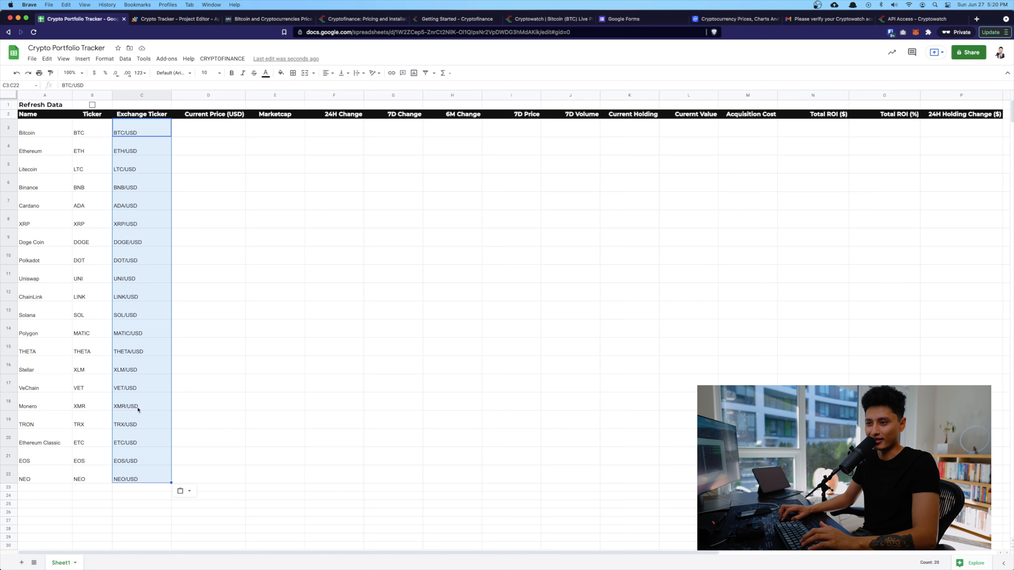
Step: Enter =CRYPTOFINANCE("BTC/USD") in cell D3 to pull Bitcoin's current price
{"action": "left_click", "coordinate": [196, 132]}
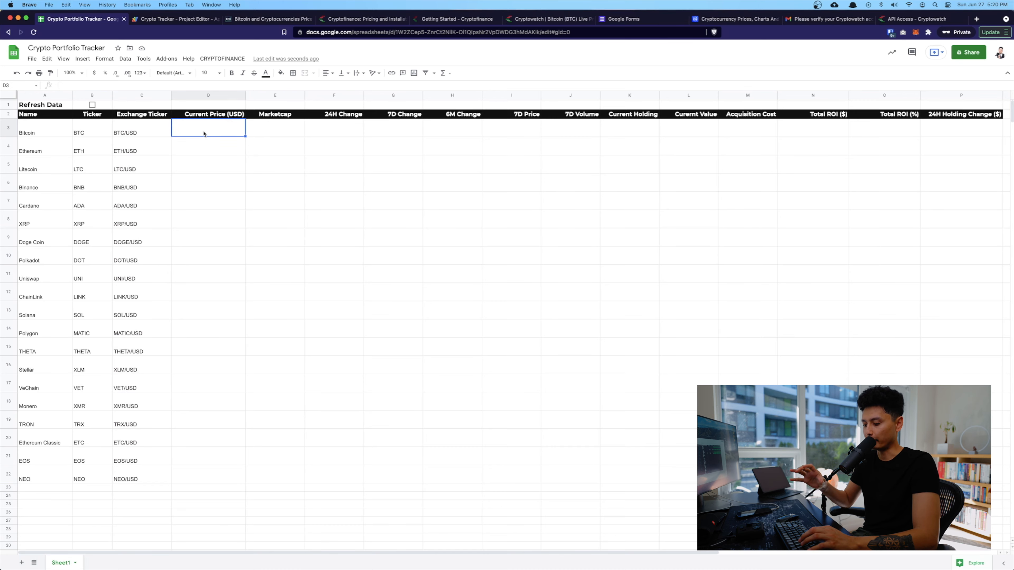
{"action": "type", "text": "="}
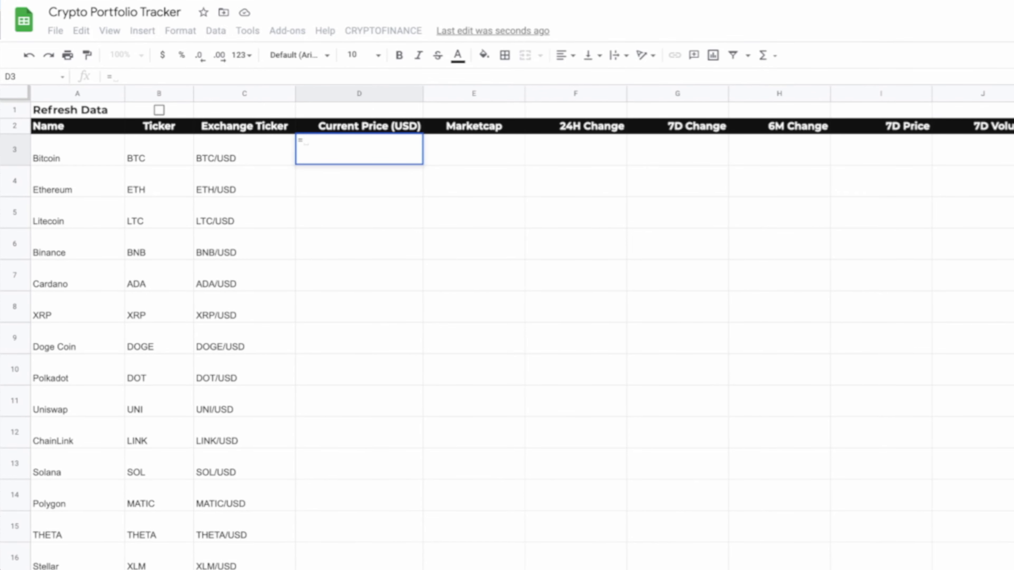
{"action": "type", "text": "crypto"}
{"action": "key", "text": "Tab"}
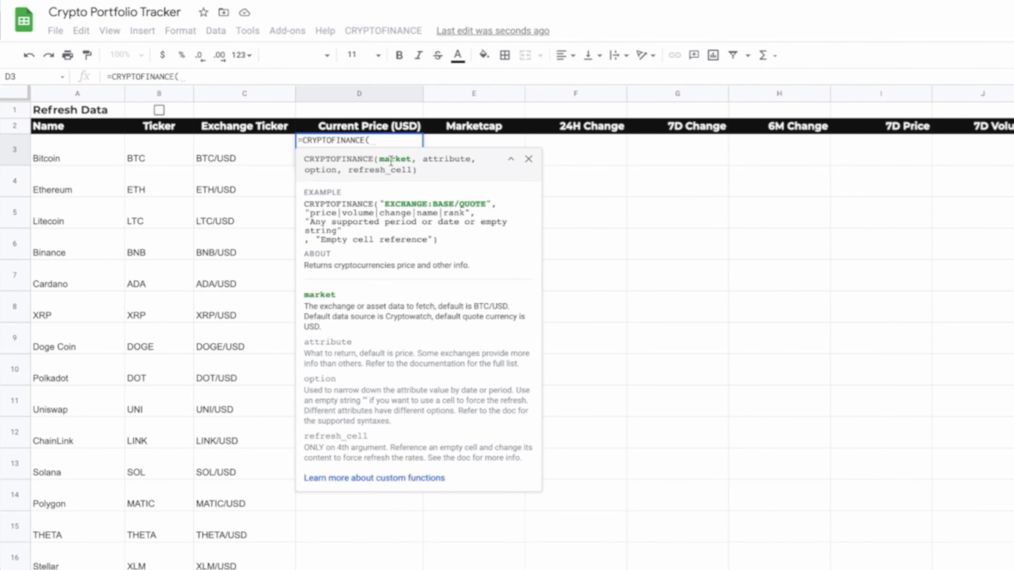
{"action": "type", "text": "\""}
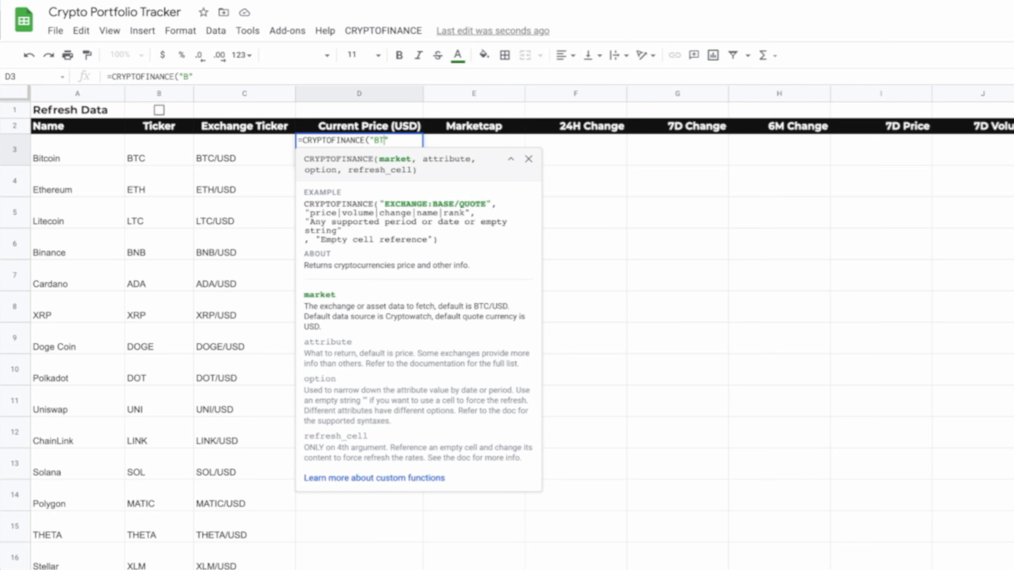
{"action": "type", "text": "BTC/USD\")"}
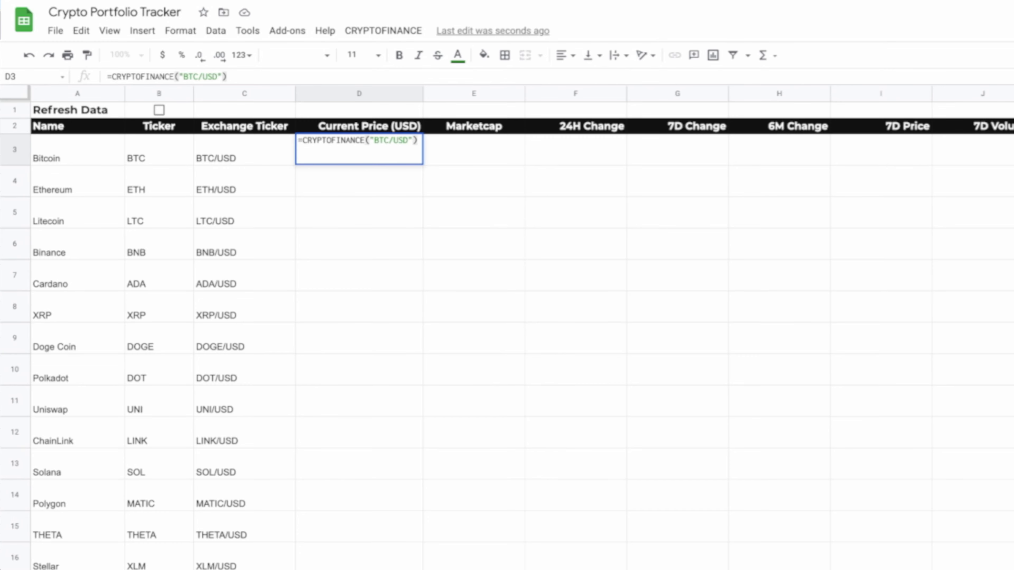
{"action": "key", "text": "Return"}
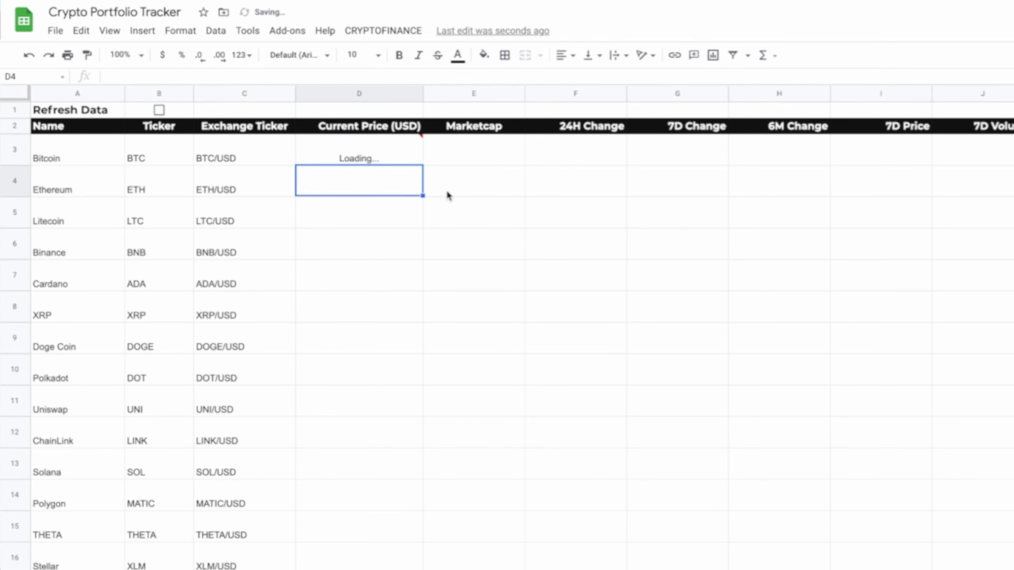
{"action": "mouse_move", "coordinate": [390, 162]}
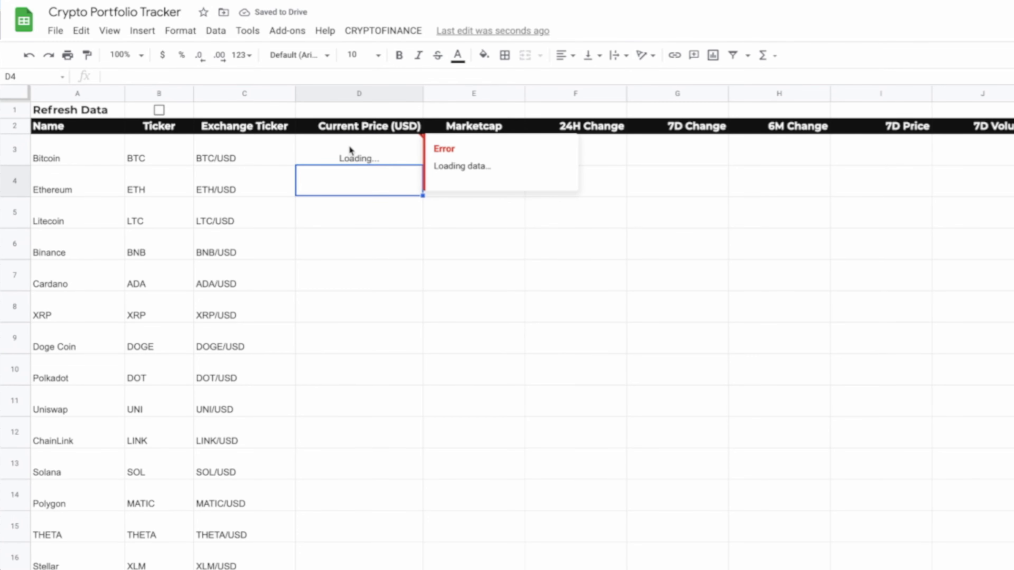
{"action": "left_click", "coordinate": [372, 161]}
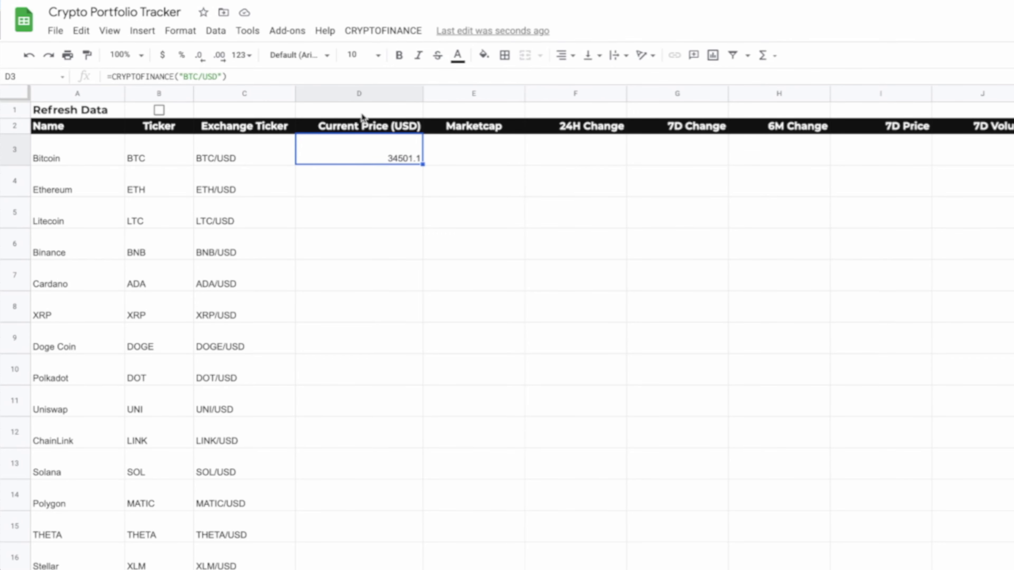
Step: Format the whole Current Price (USD) column as currency and select Bitcoin's price cell D3
{"action": "left_click", "coordinate": [362, 93]}
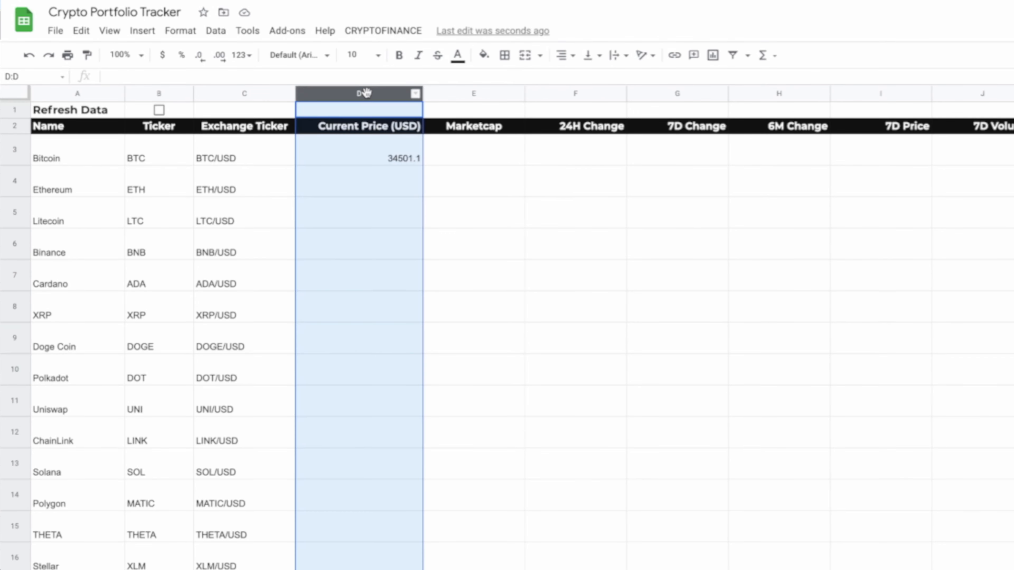
{"action": "left_click", "coordinate": [163, 56]}
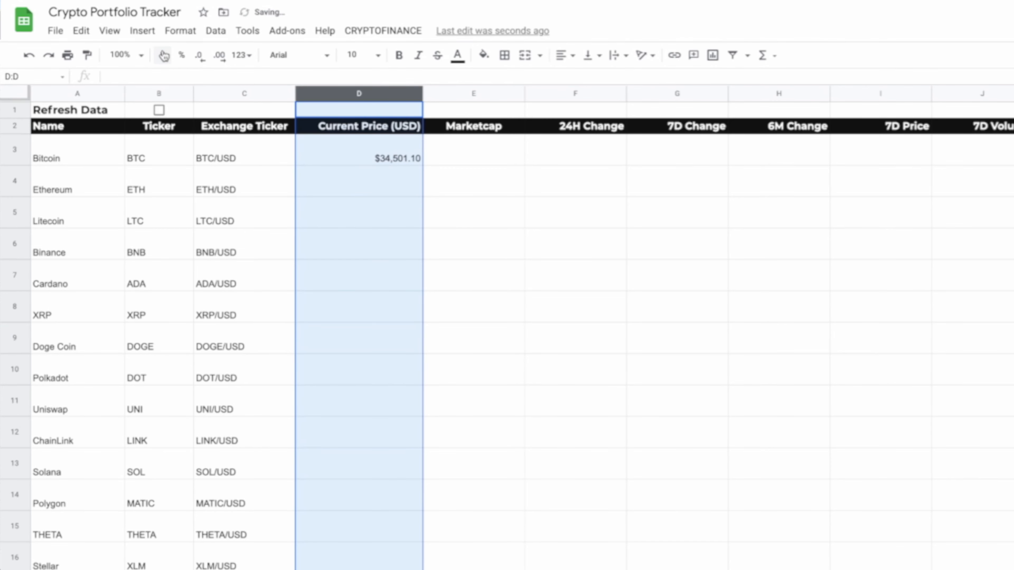
{"action": "left_click", "coordinate": [396, 190]}
{"action": "left_click", "coordinate": [393, 155]}
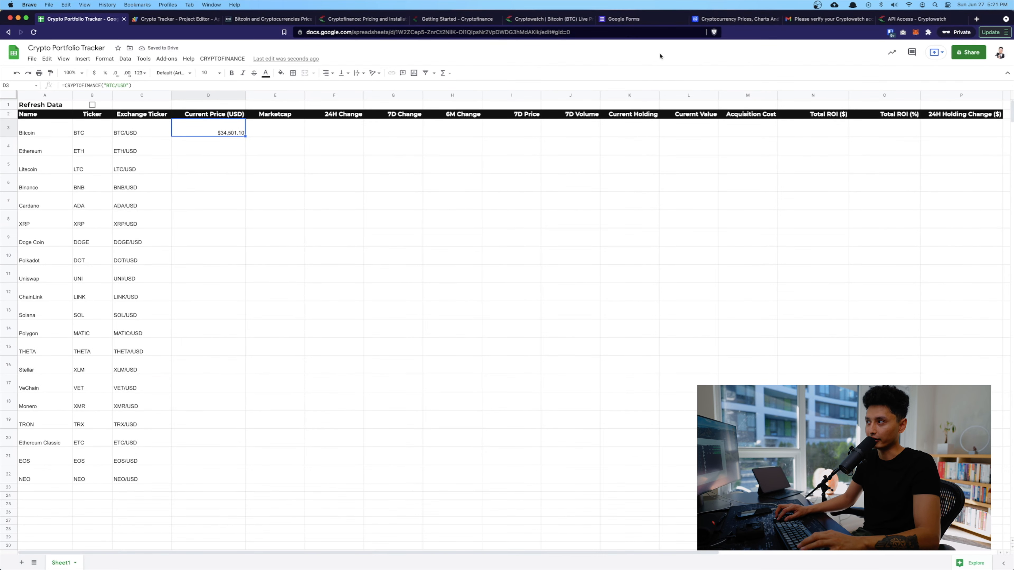
Step: Compare Bitcoin's price with the one on CoinMarketCap and review the formula in cell D3
{"action": "key", "text": "super+8"}
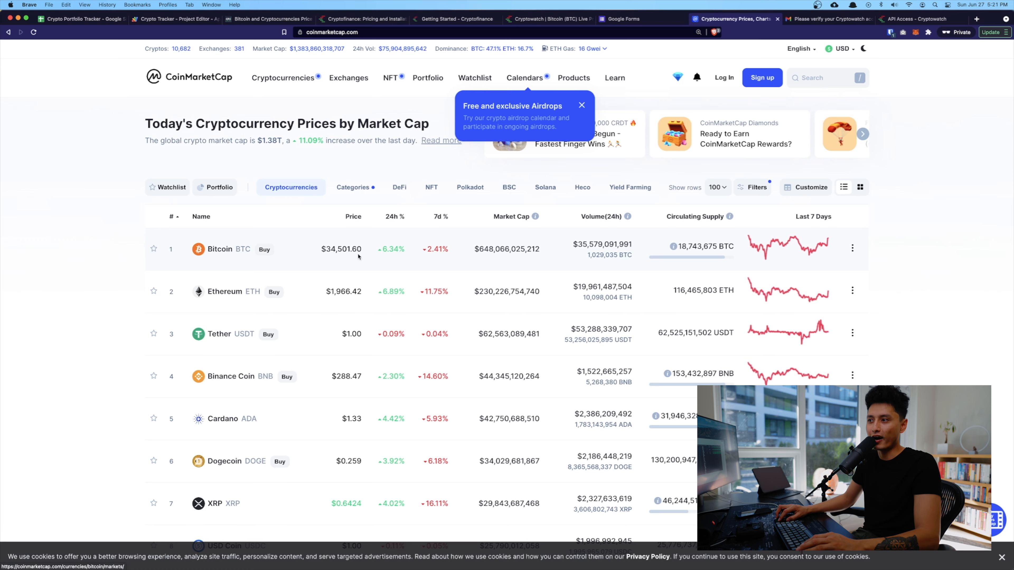
{"action": "key", "text": "super+1"}
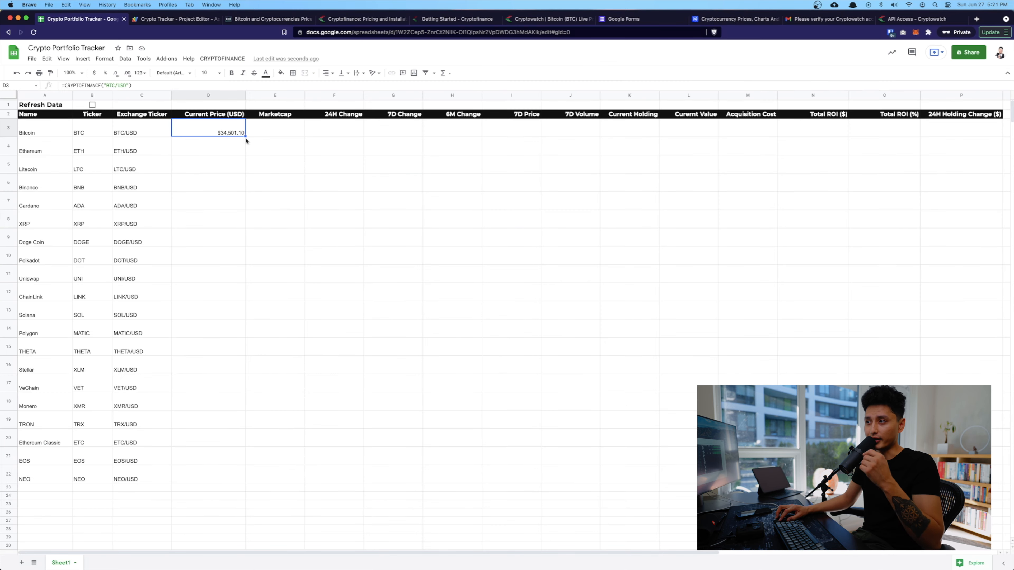
{"action": "double_click", "coordinate": [226, 133]}
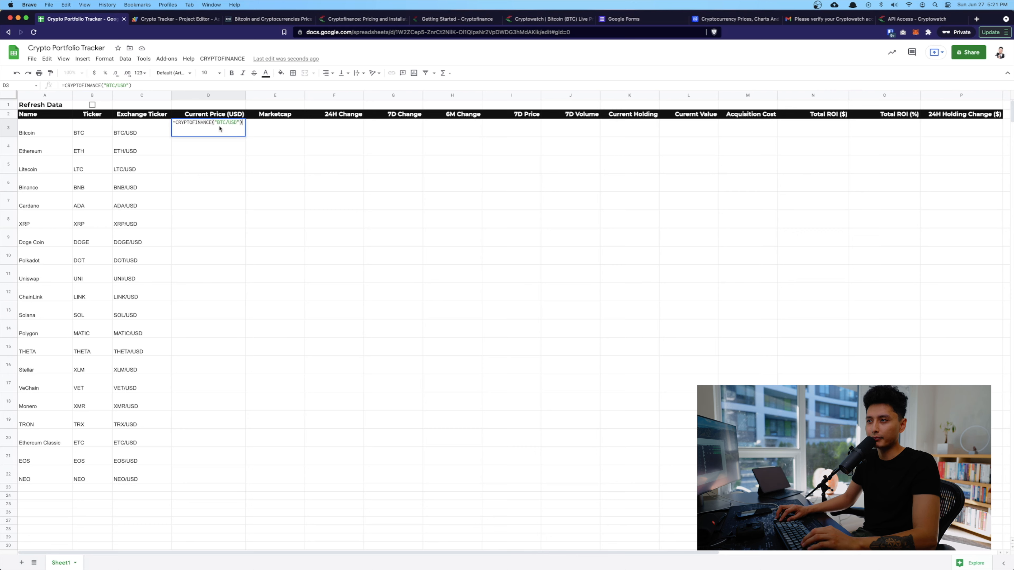
{"action": "key", "text": "Return"}
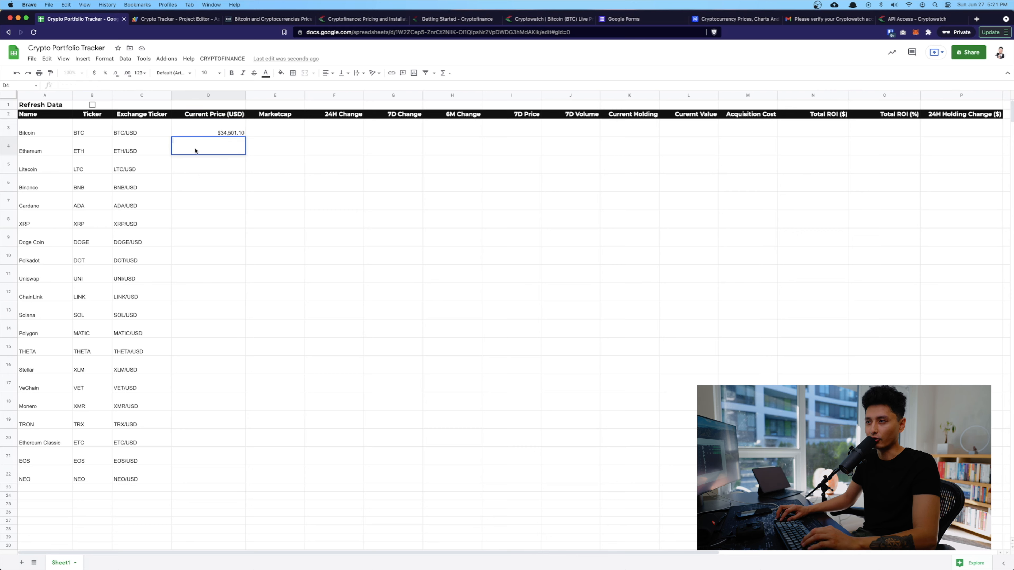
Step: Replace the quoted "BTC/USD" argument in D3 with a reference to C3, making the formula =CRYPTOFINANCE(C3)
{"action": "left_click", "coordinate": [216, 171]}
{"action": "left_click", "coordinate": [231, 134]}
{"action": "double_click", "coordinate": [232, 134]}
{"action": "left_click_drag", "start_coordinate": [239, 123], "coordinate": [214, 124]}
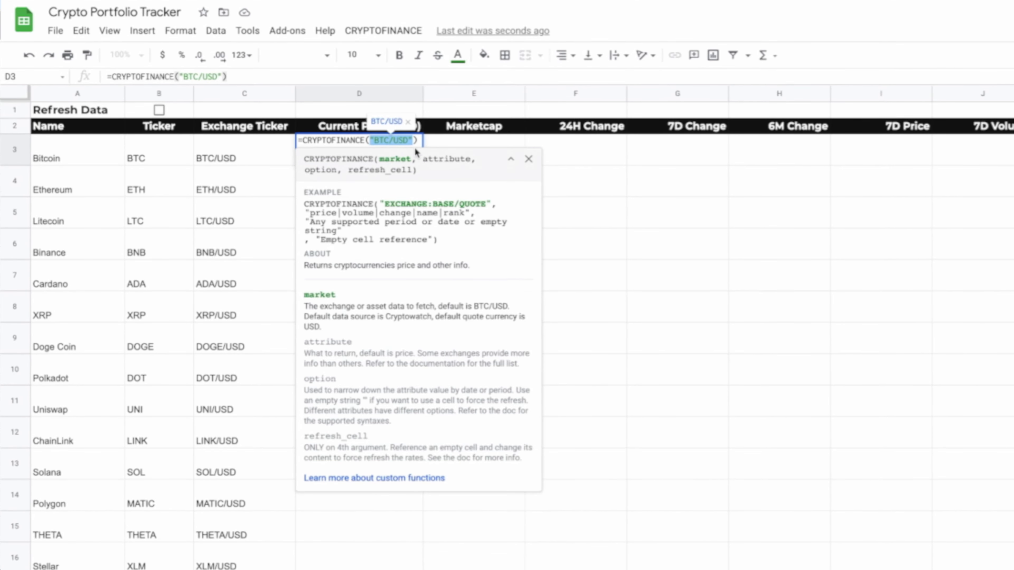
{"action": "key", "text": "BackSpace"}
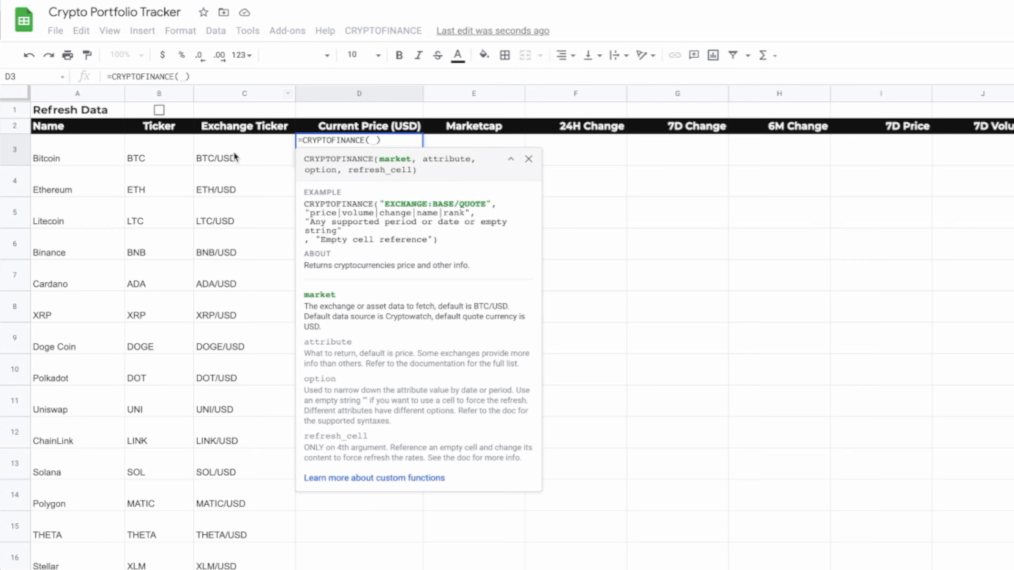
{"action": "left_click", "coordinate": [247, 159]}
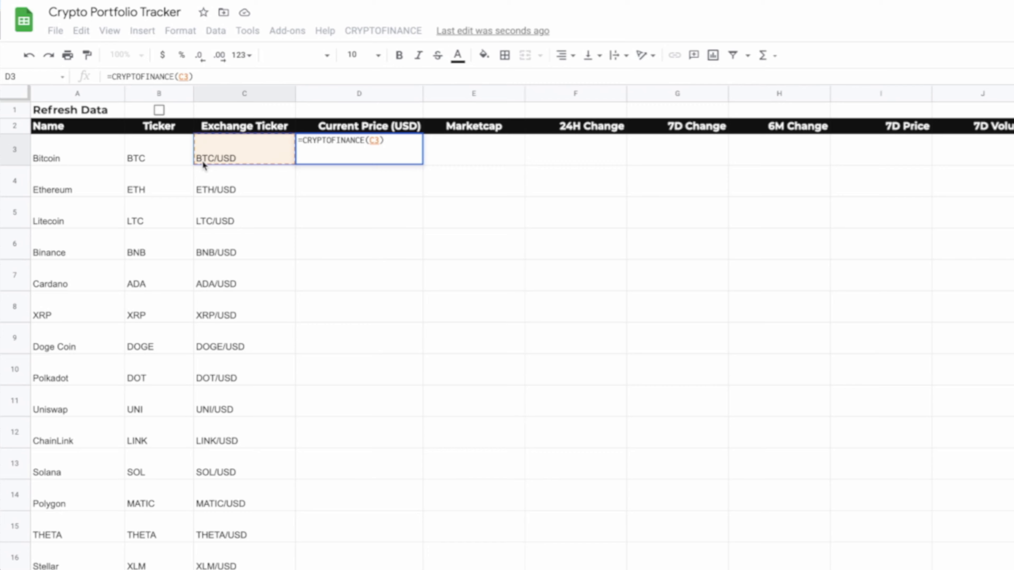
{"action": "key", "text": "Return"}
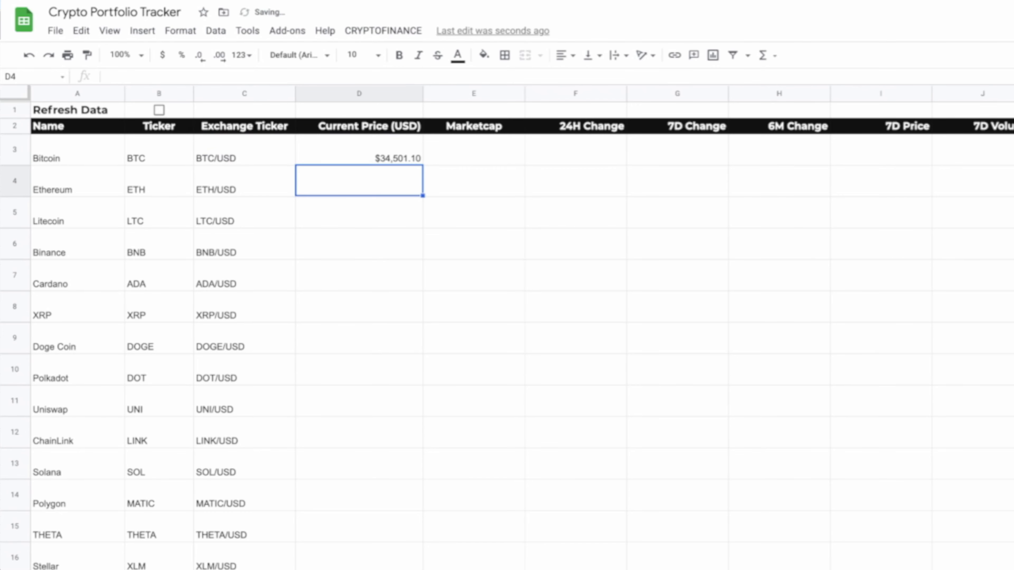
Step: Fill the Current Price formula from D3 down to D22 and check the copied formulas for several coins
{"action": "left_click", "coordinate": [413, 158]}
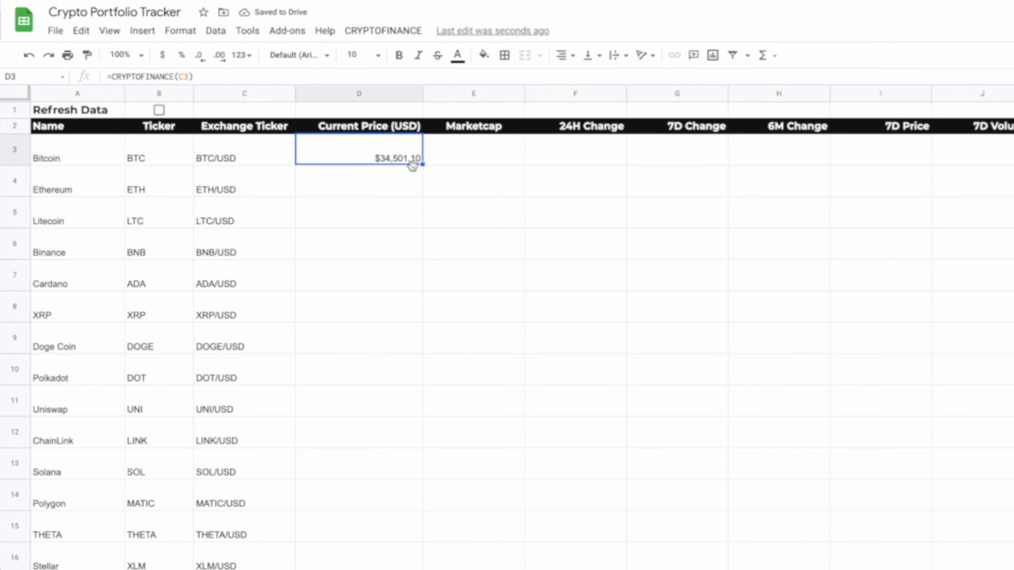
{"action": "left_click_drag", "start_coordinate": [422, 164], "coordinate": [408, 569]}
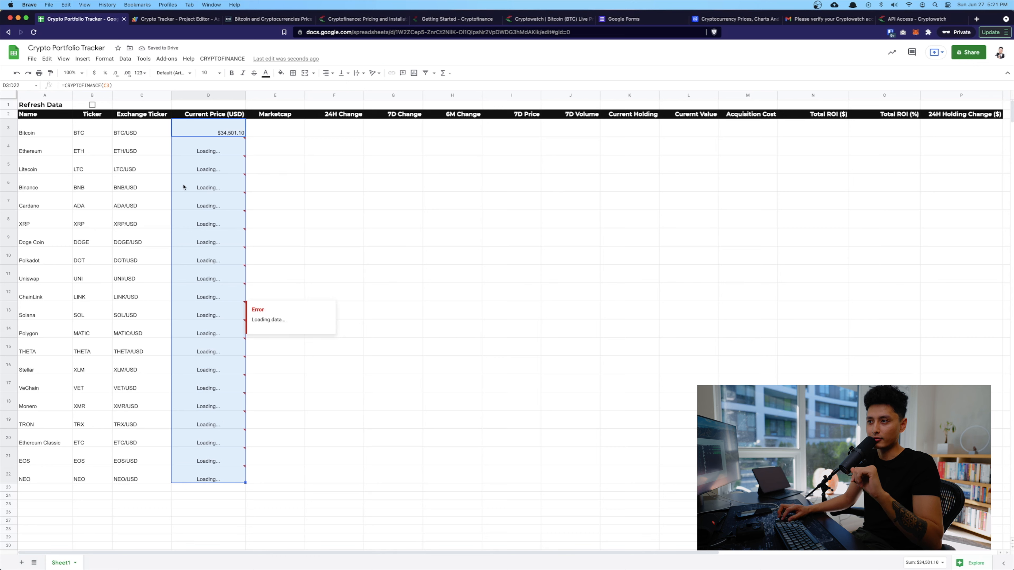
{"action": "double_click", "coordinate": [204, 163]}
{"action": "double_click", "coordinate": [222, 183]}
{"action": "left_click", "coordinate": [276, 189]}
{"action": "double_click", "coordinate": [216, 187]}
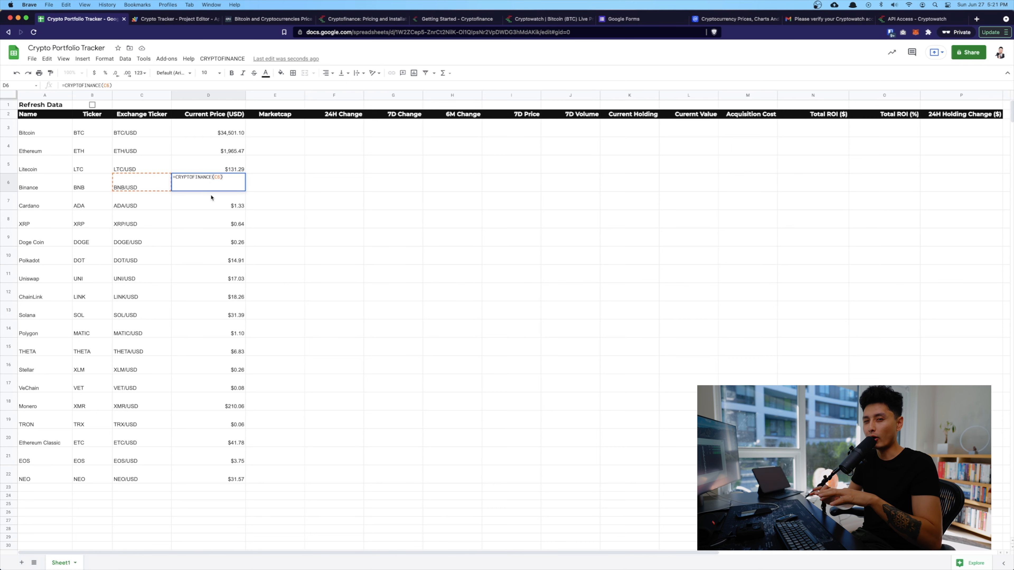
{"action": "double_click", "coordinate": [213, 216]}
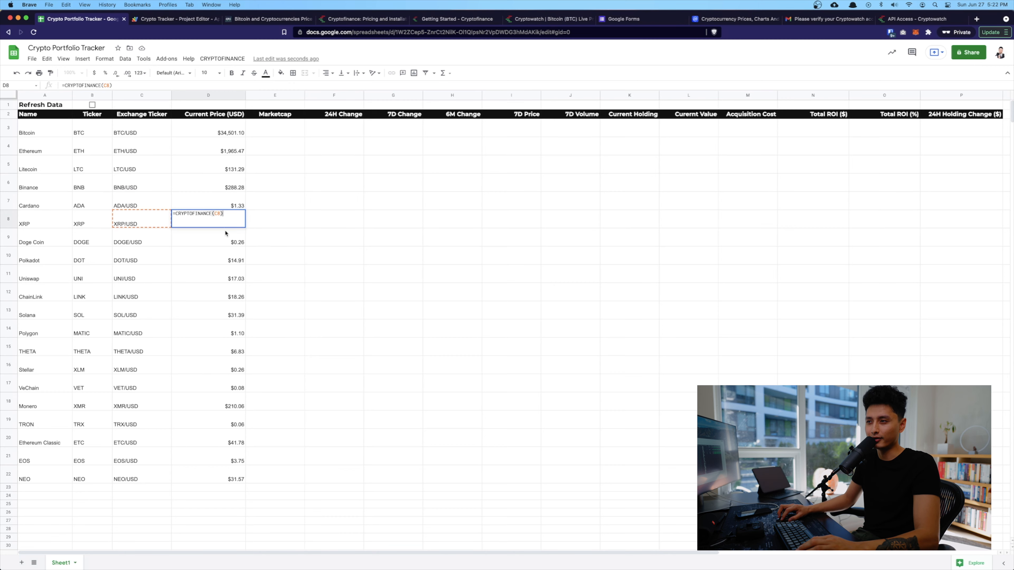
{"action": "key", "text": "Return"}
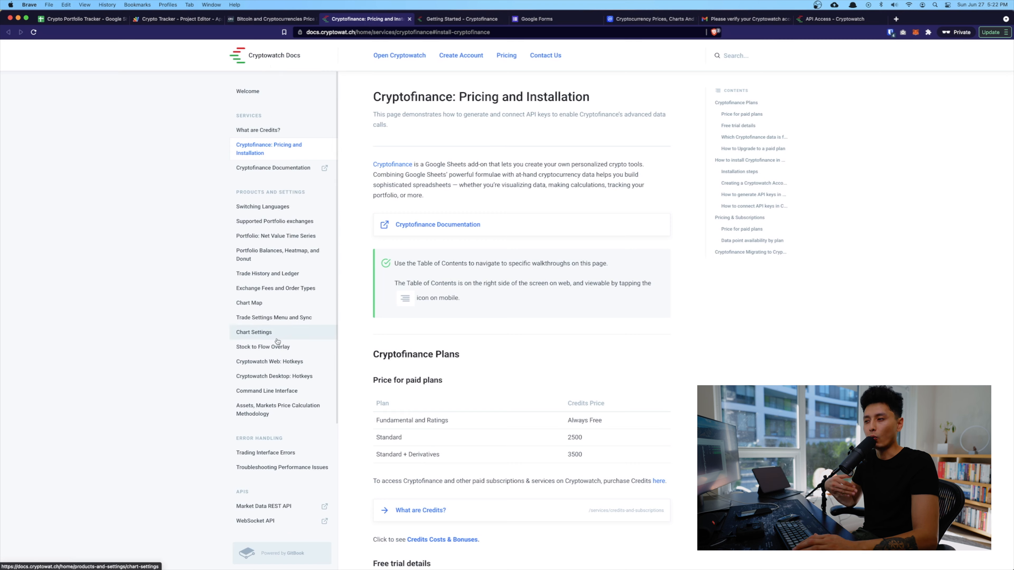
Step: Enter =CRYPTOFINANCE(C3,"marketcap") in cell E3 of the tracker sheet to pull Bitcoin's market cap
{"action": "key", "text": "super+1"}
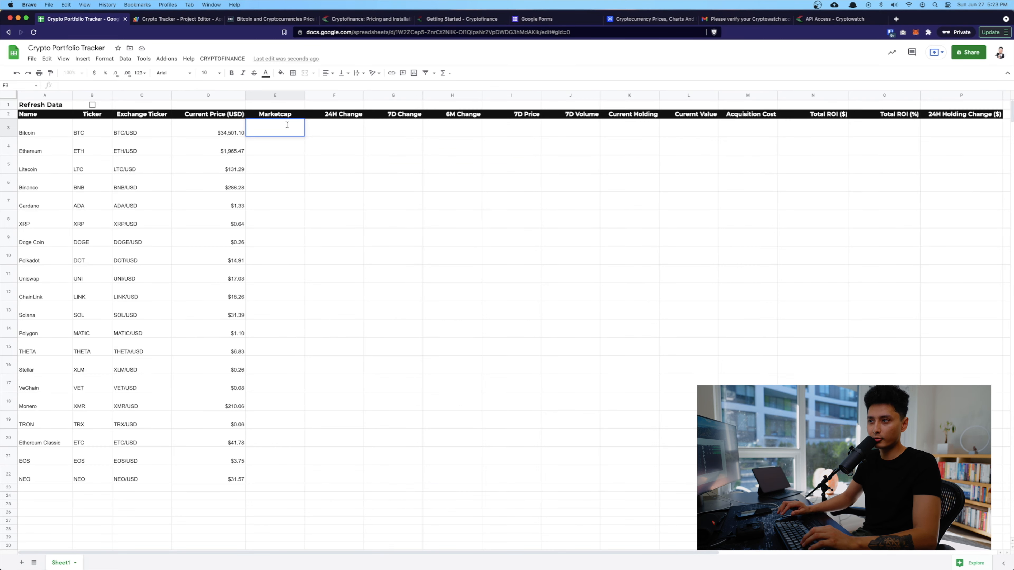
{"action": "type", "text": "=CRYPTOFINANCE("}
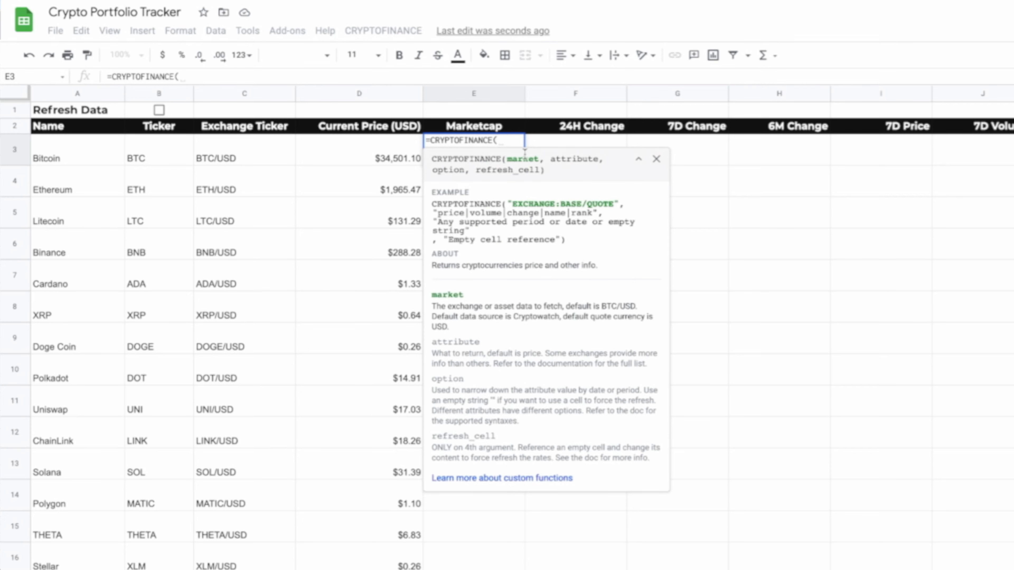
{"action": "left_click", "coordinate": [213, 157]}
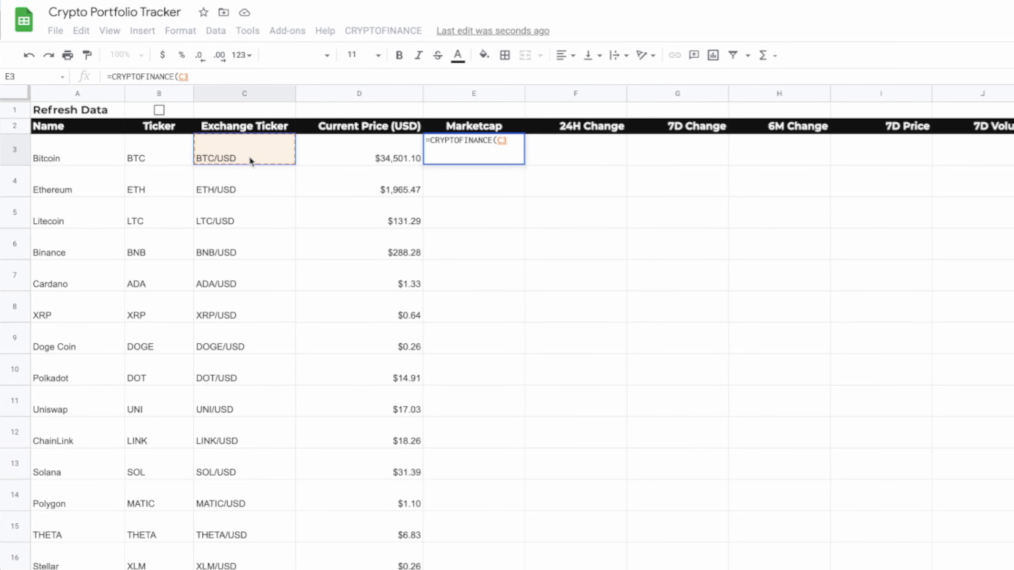
{"action": "type", "text": ", \"\""}
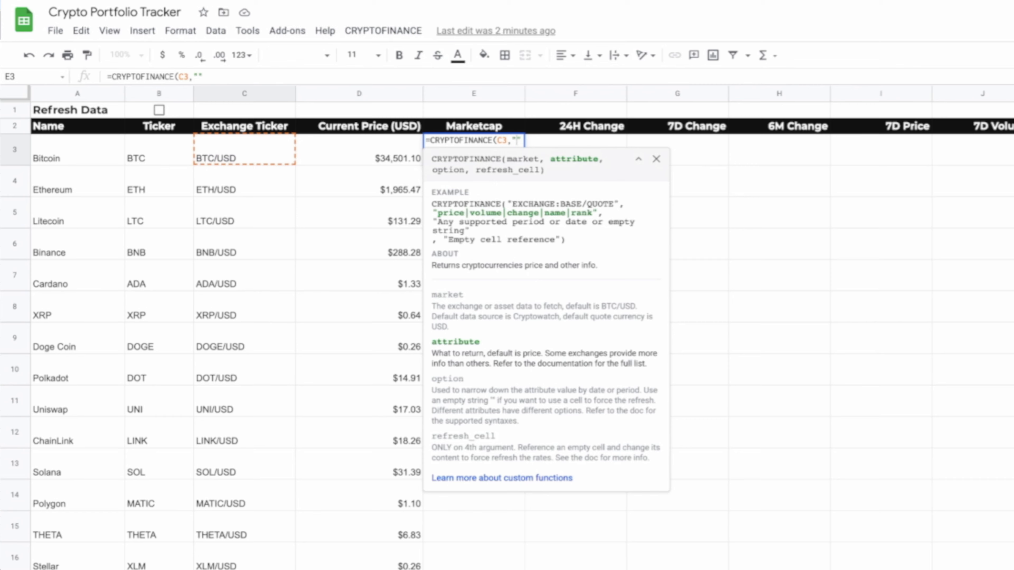
{"action": "type", "text": "marketcap"}
{"action": "type", "text": ")"}
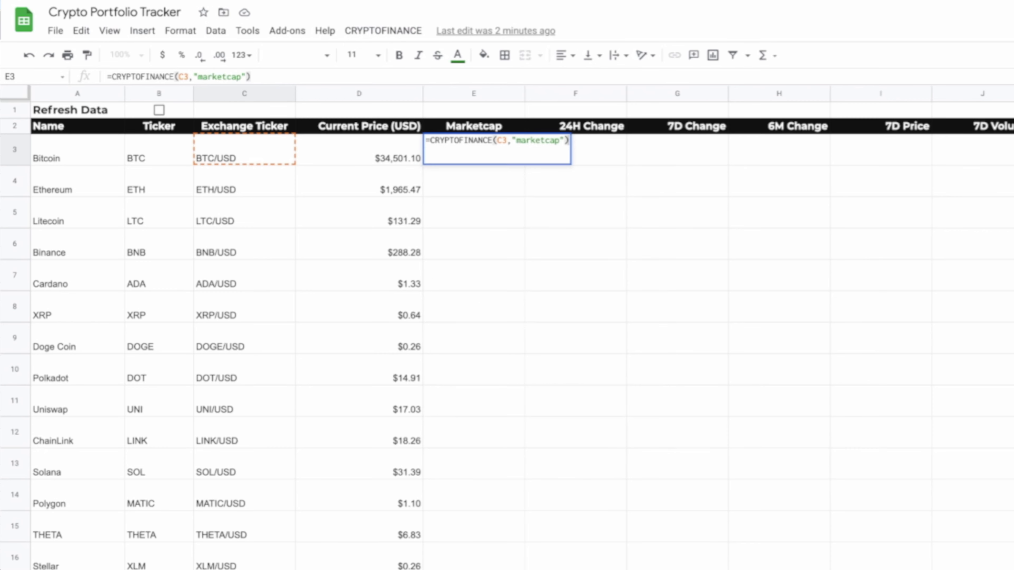
{"action": "key", "text": "Return"}
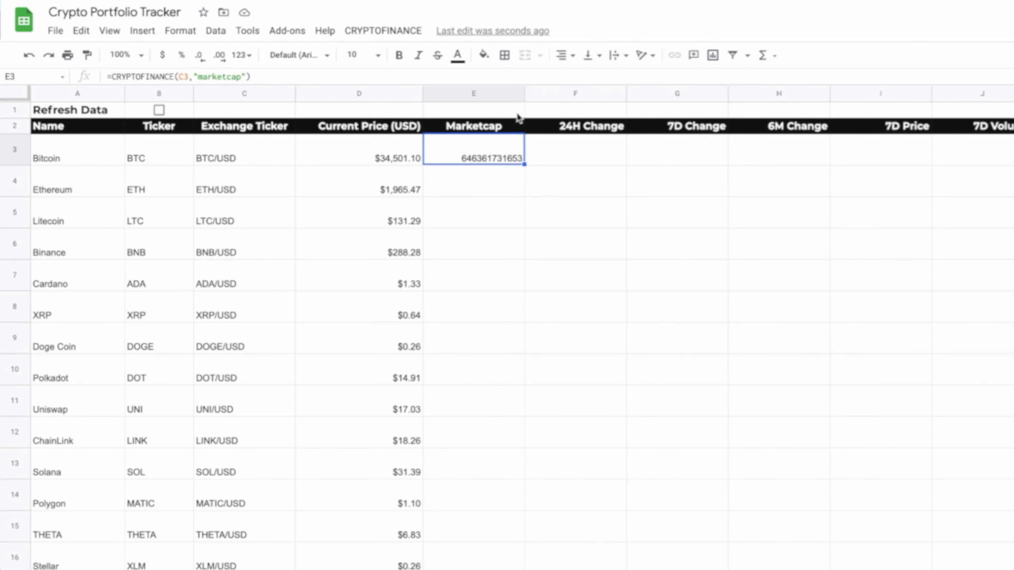
Step: Format the whole Marketcap column as currency
{"action": "left_click", "coordinate": [478, 94]}
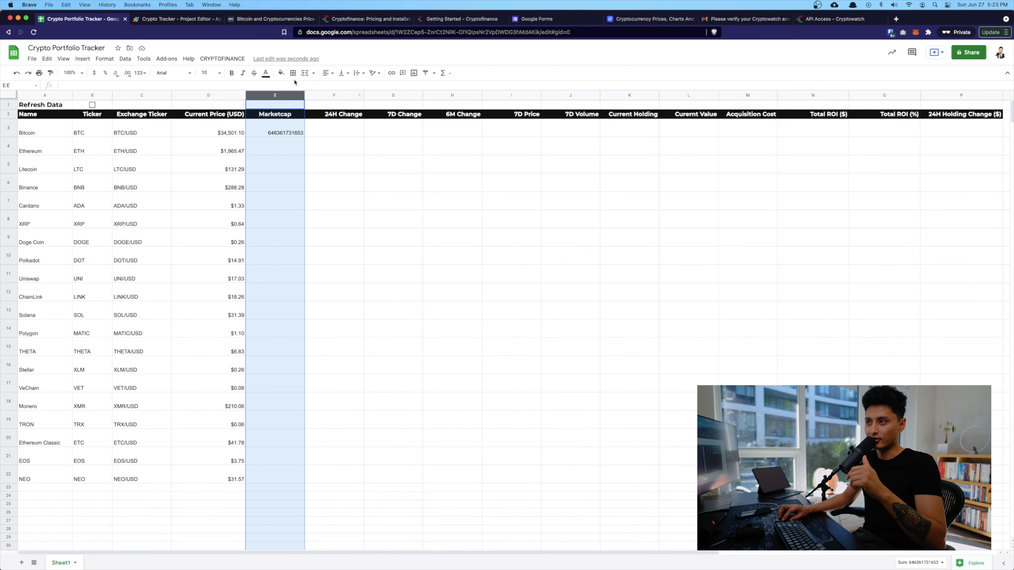
{"action": "left_click", "coordinate": [94, 73]}
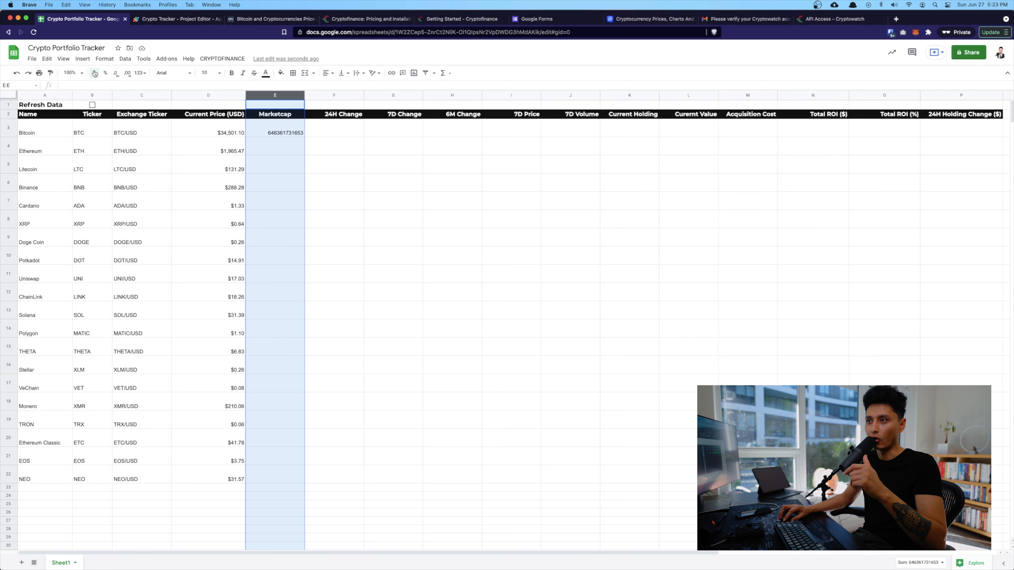
{"action": "left_click", "coordinate": [255, 140]}
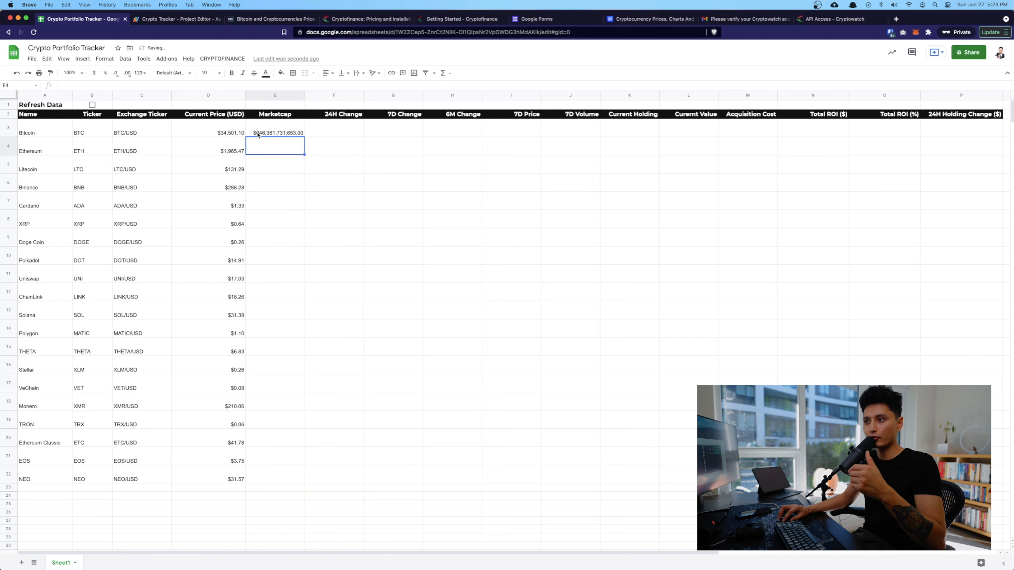
Step: Review the market cap formula in E3 and fill it down to E22 for all listed coins
{"action": "left_click", "coordinate": [275, 125]}
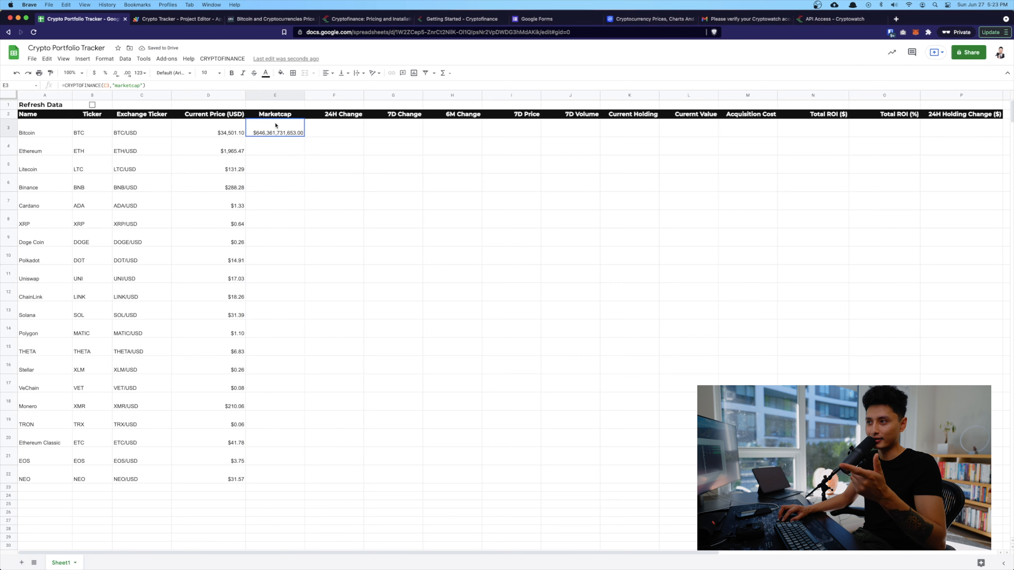
{"action": "double_click", "coordinate": [281, 133]}
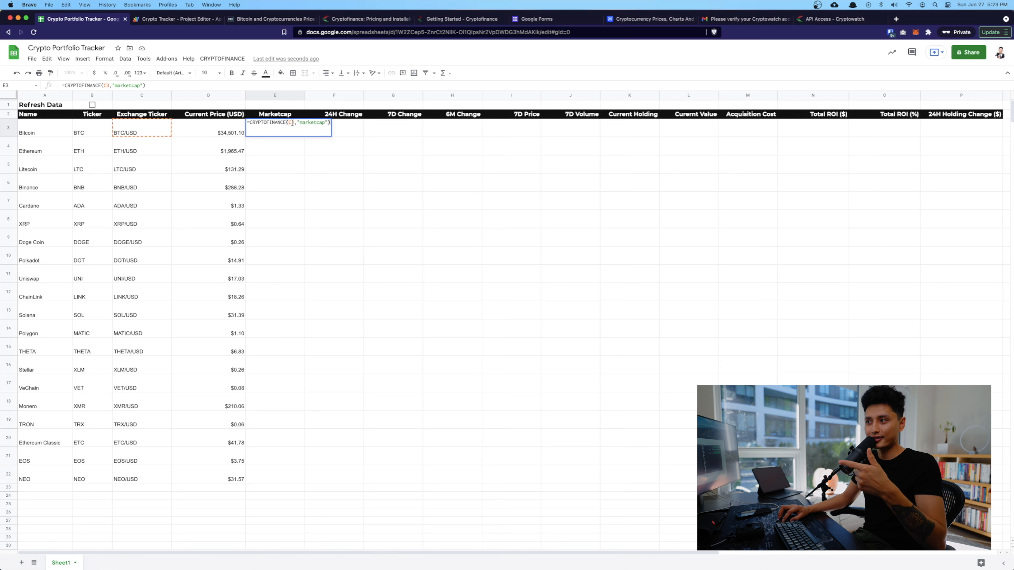
{"action": "key", "text": "Return"}
{"action": "left_click", "coordinate": [299, 132]}
{"action": "left_click_drag", "start_coordinate": [304, 136], "coordinate": [290, 484]}
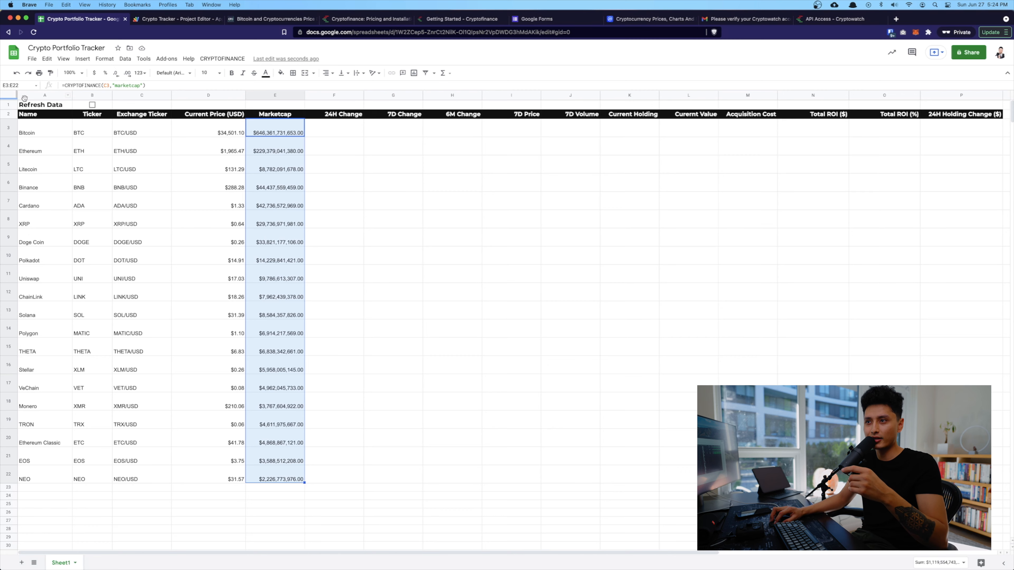
Step: Make row 1 slightly taller and toggle the Refresh Data checkbox on and off, checking the price and market cap cells
{"action": "left_click_drag", "start_coordinate": [8, 109], "coordinate": [7, 113]}
{"action": "left_click", "coordinate": [92, 112]}
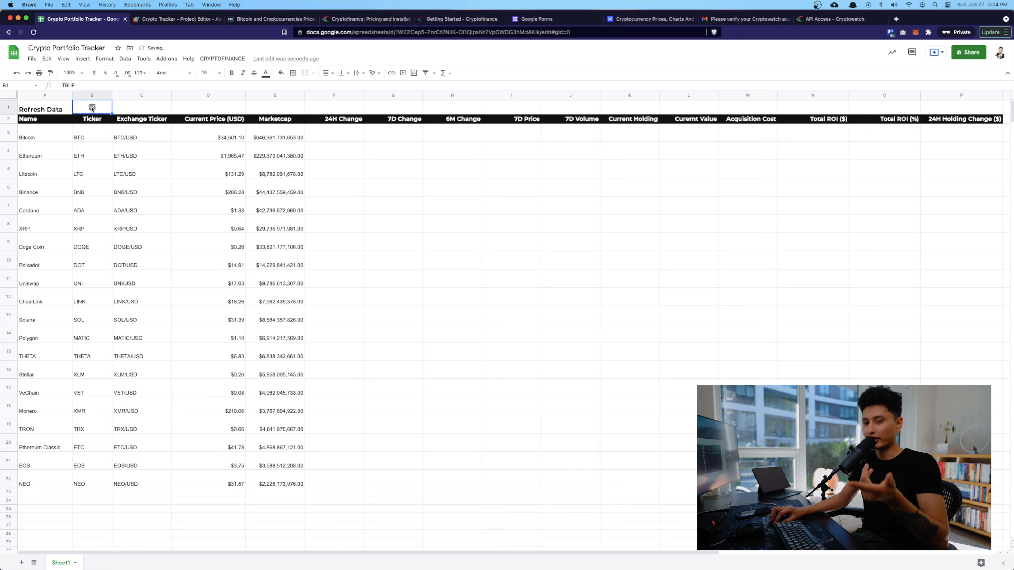
{"action": "left_click", "coordinate": [211, 136]}
{"action": "key", "text": "Right"}
{"action": "left_click", "coordinate": [234, 155]}
{"action": "key", "text": "Right"}
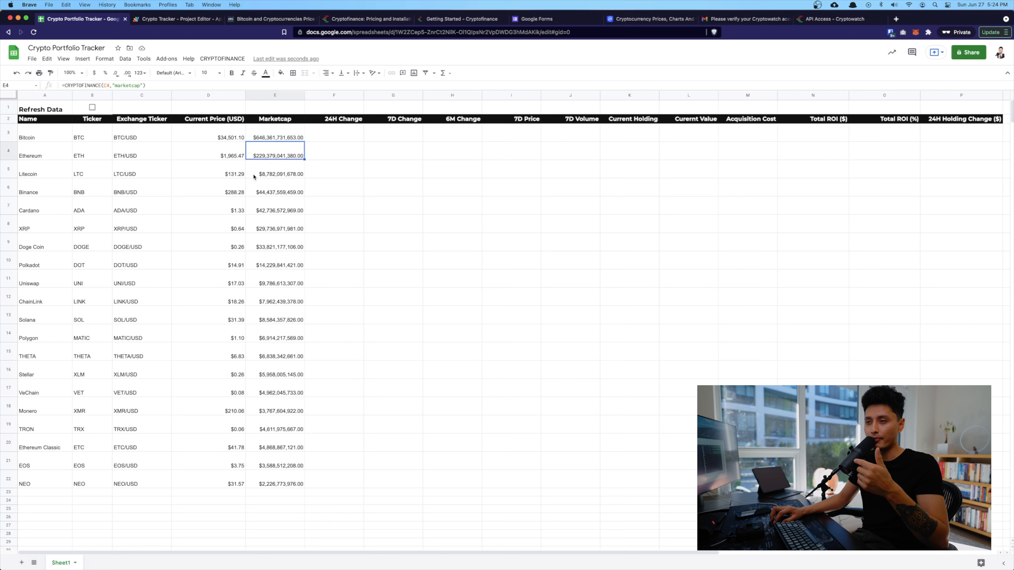
{"action": "left_click", "coordinate": [93, 107]}
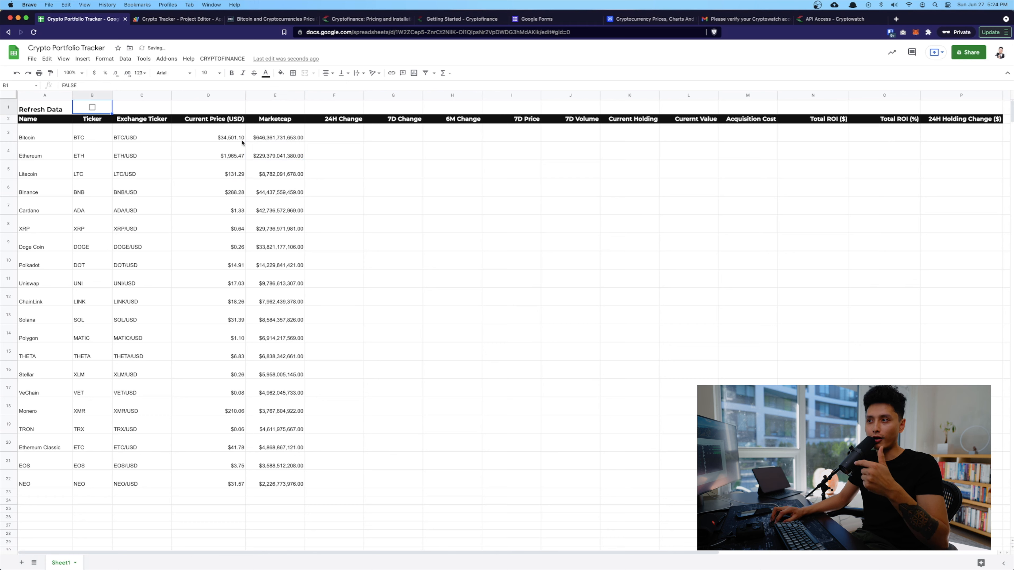
Step: Add empty-string attribute and option arguments after C3 in the Bitcoin price formula in D3
{"action": "double_click", "coordinate": [230, 133]}
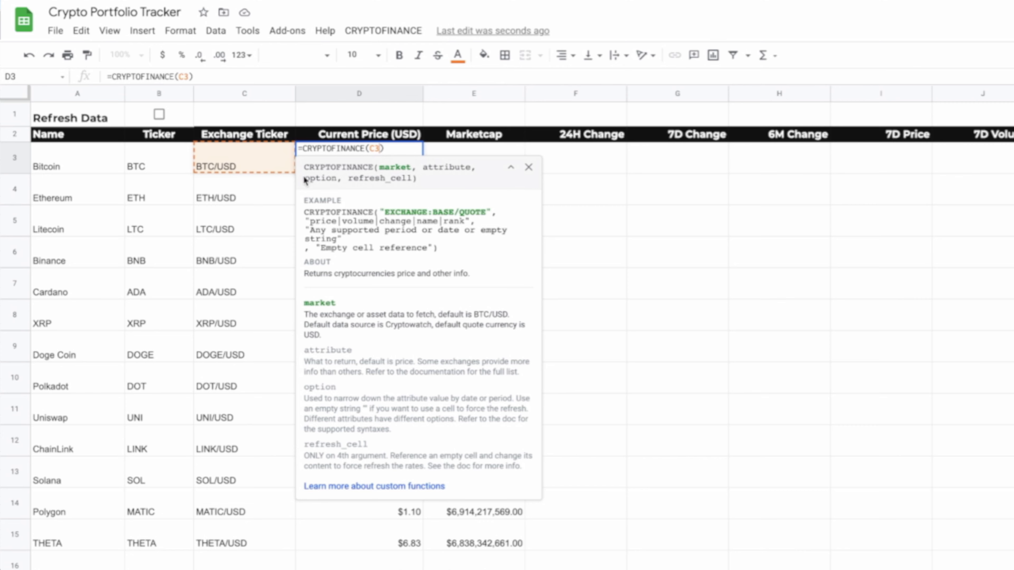
{"action": "double_click", "coordinate": [392, 179]}
{"action": "left_click", "coordinate": [383, 149]}
{"action": "type", "text": ","}
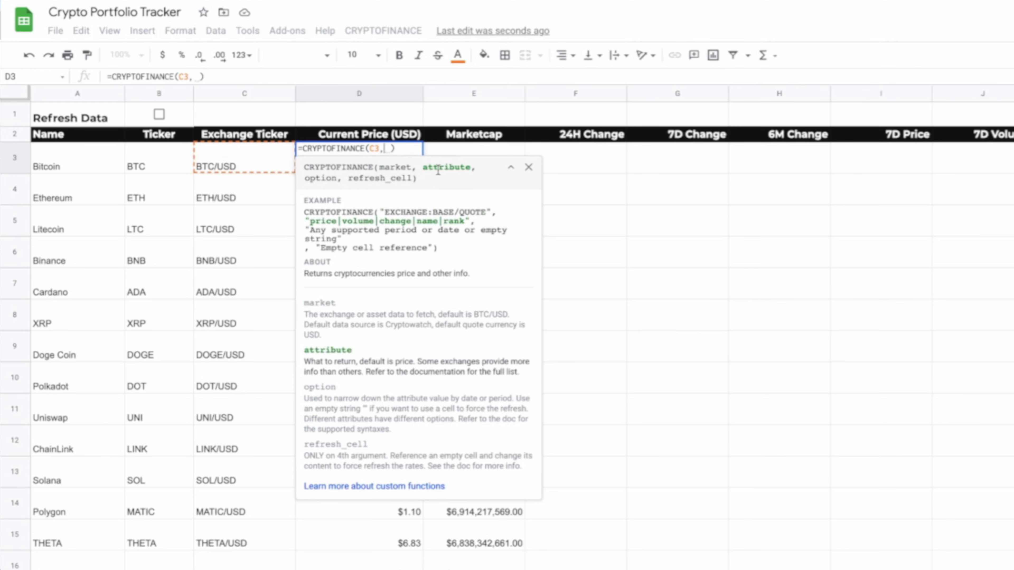
{"action": "key", "text": "BackSpace"}
{"action": "type", "text": "\""}
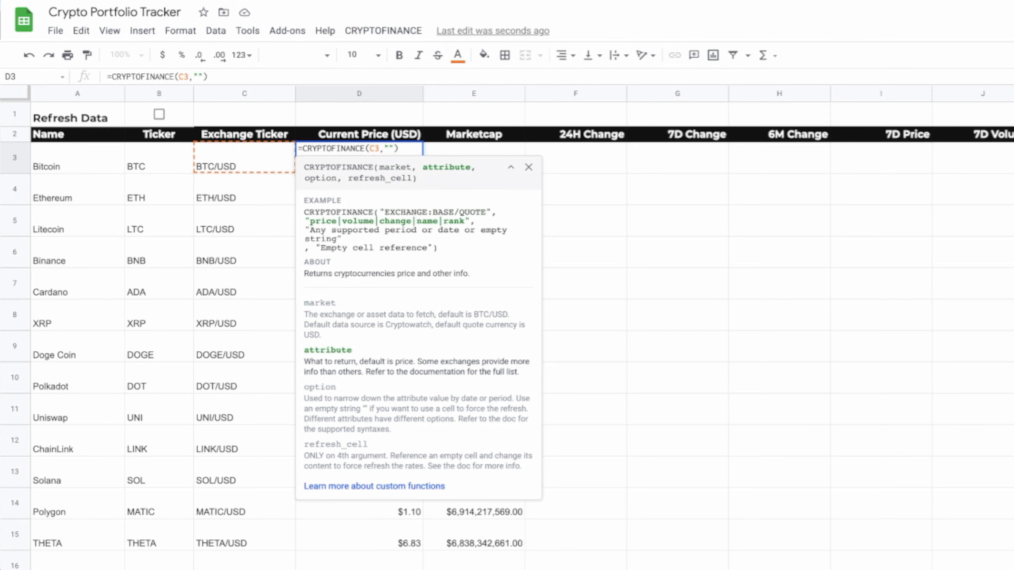
{"action": "type", "text": ","}
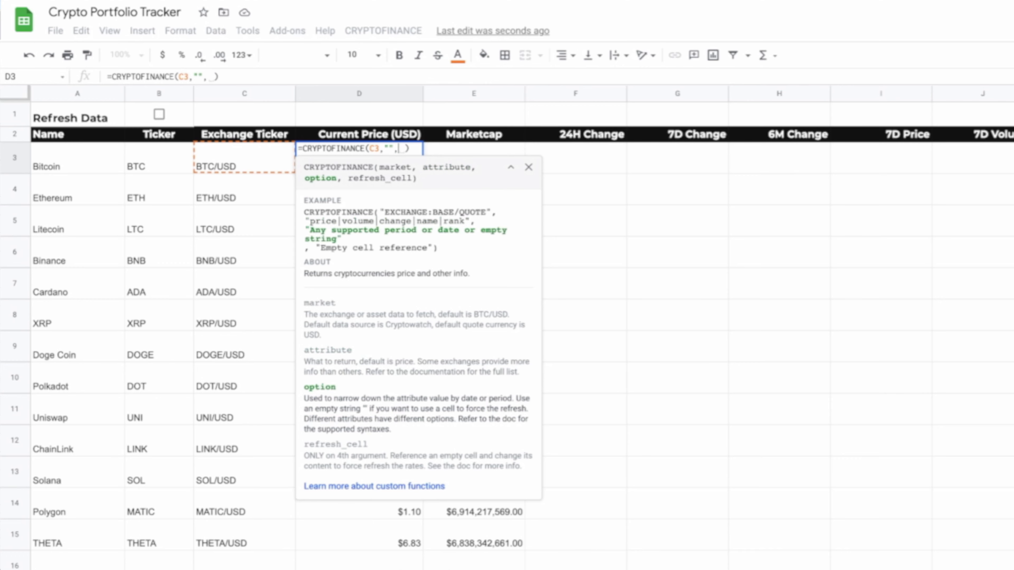
{"action": "key", "text": "BackSpace"}
{"action": "type", "text": "\""}
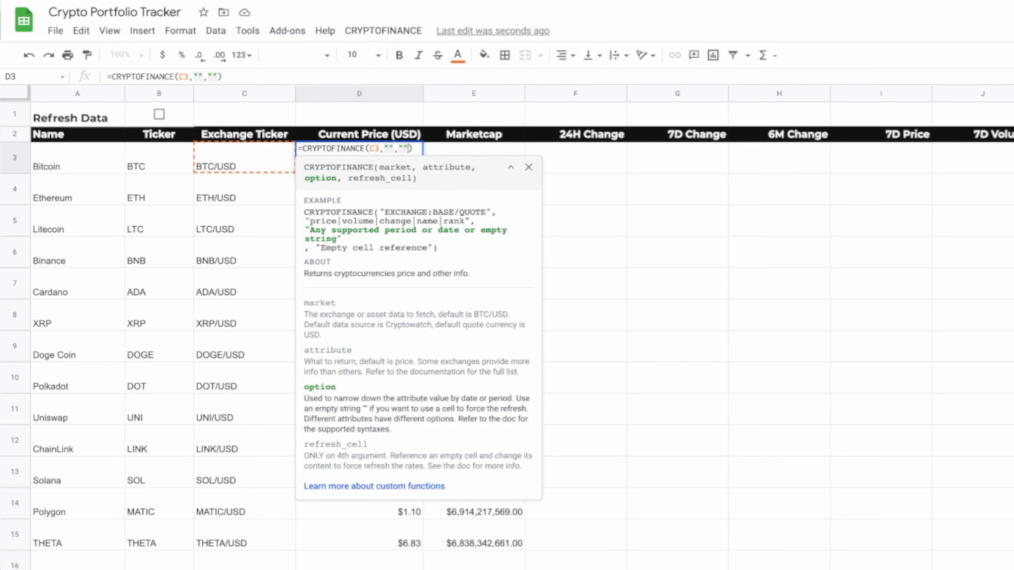
{"action": "type", "text": ","}
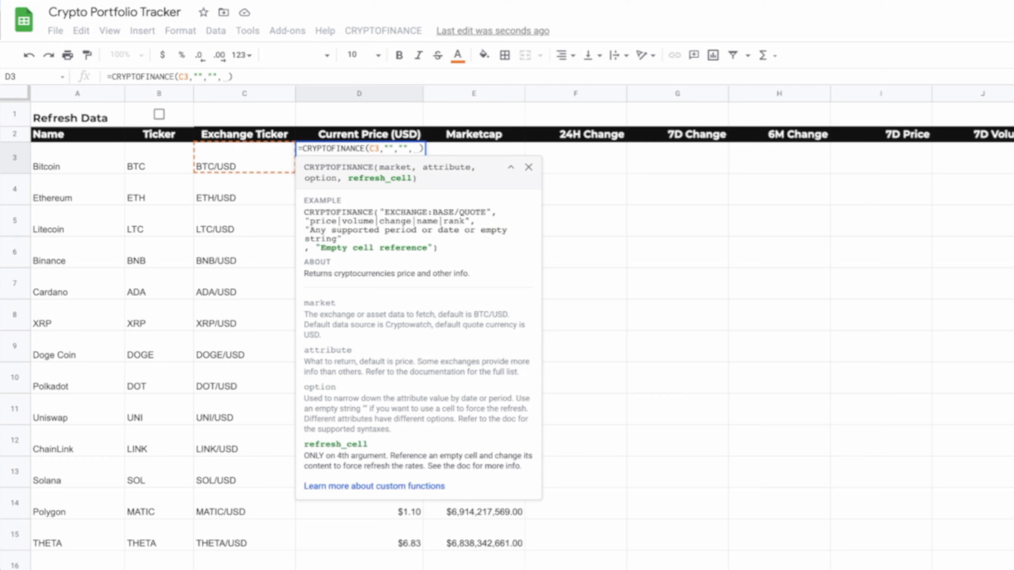
Step: Complete the D3 price formula with the refresh checkbox cell as absolute reference $B$1 and fill it down the Current Price column for all coins
{"action": "left_click", "coordinate": [172, 114]}
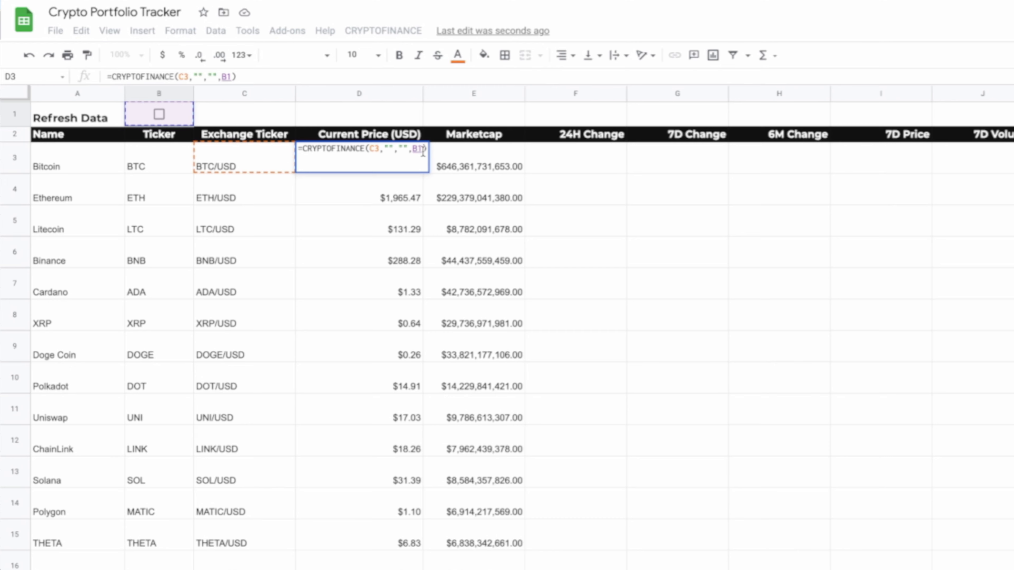
{"action": "key", "text": "F4"}
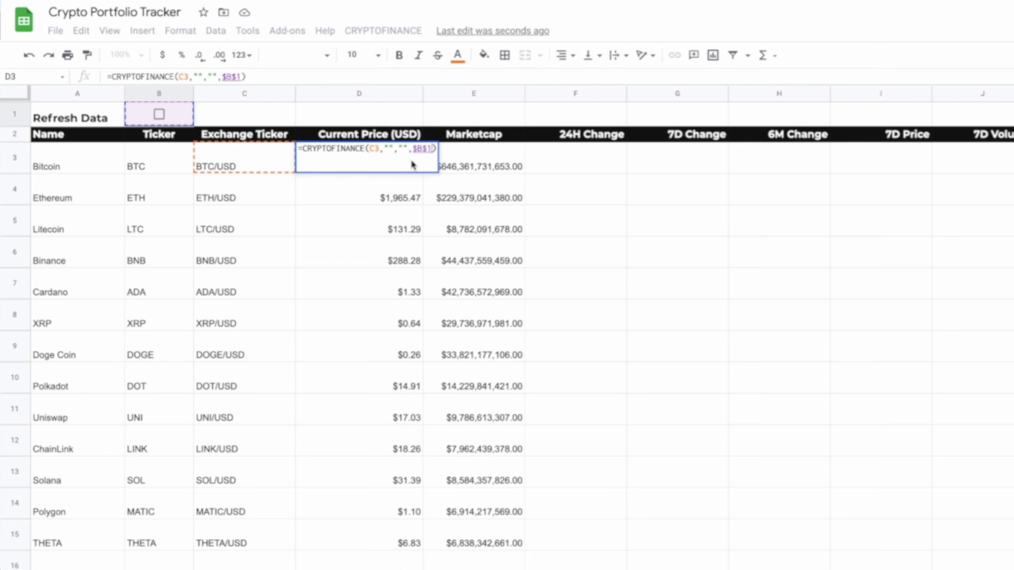
{"action": "key", "text": "Return"}
{"action": "left_click", "coordinate": [386, 167]}
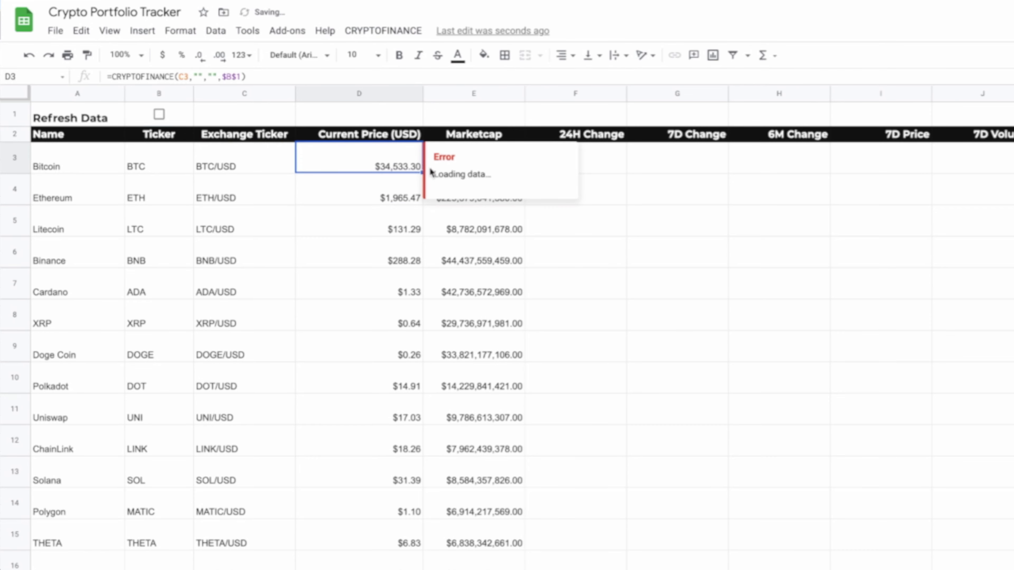
{"action": "left_click_drag", "start_coordinate": [422, 173], "coordinate": [423, 569]}
Step: Inspect the filled price formulas from D4 to D8 for their exchange ticker and refresh cell references
{"action": "double_click", "coordinate": [391, 200]}
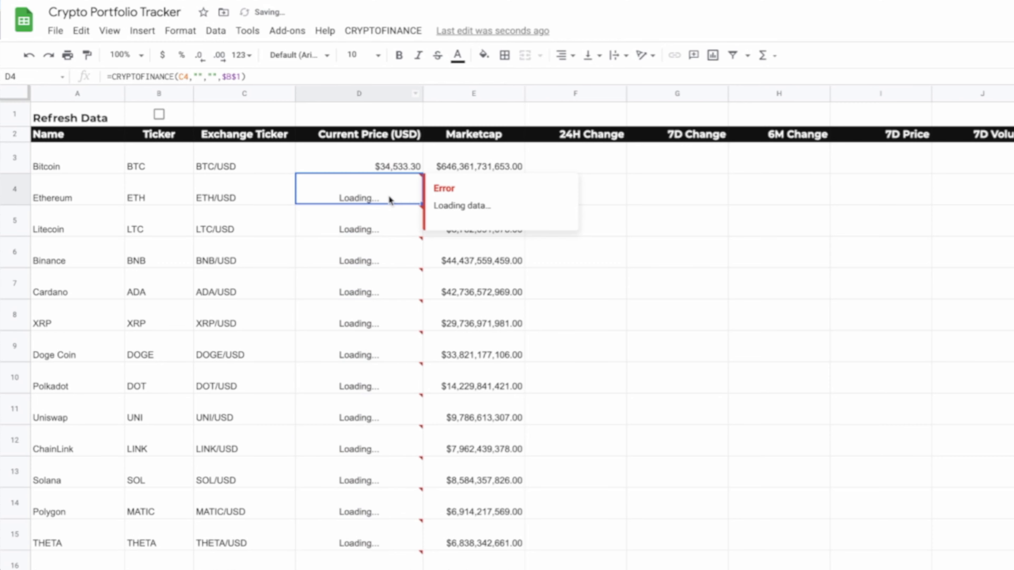
{"action": "double_click", "coordinate": [387, 229]}
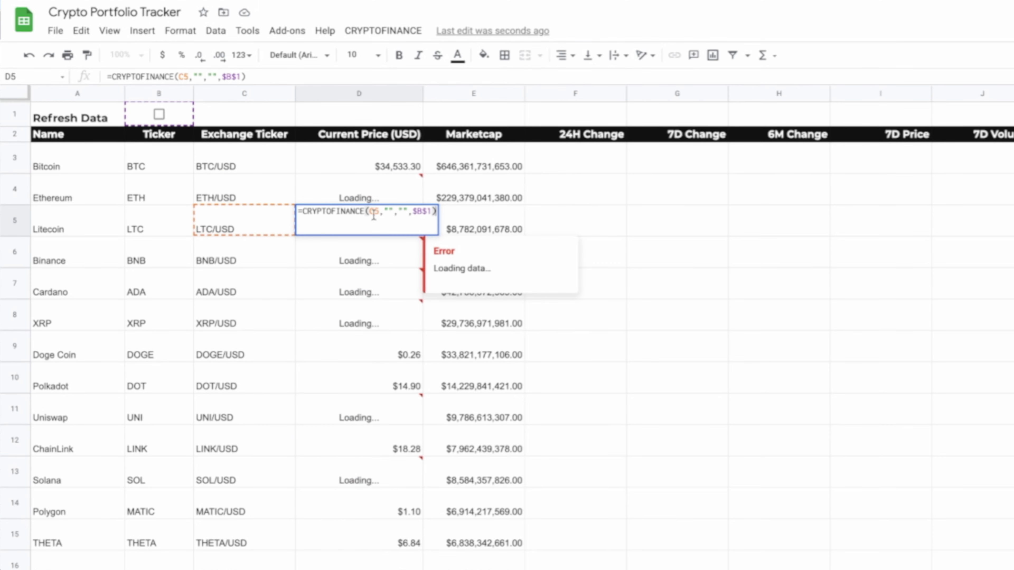
{"action": "left_click", "coordinate": [380, 264]}
{"action": "double_click", "coordinate": [379, 259]}
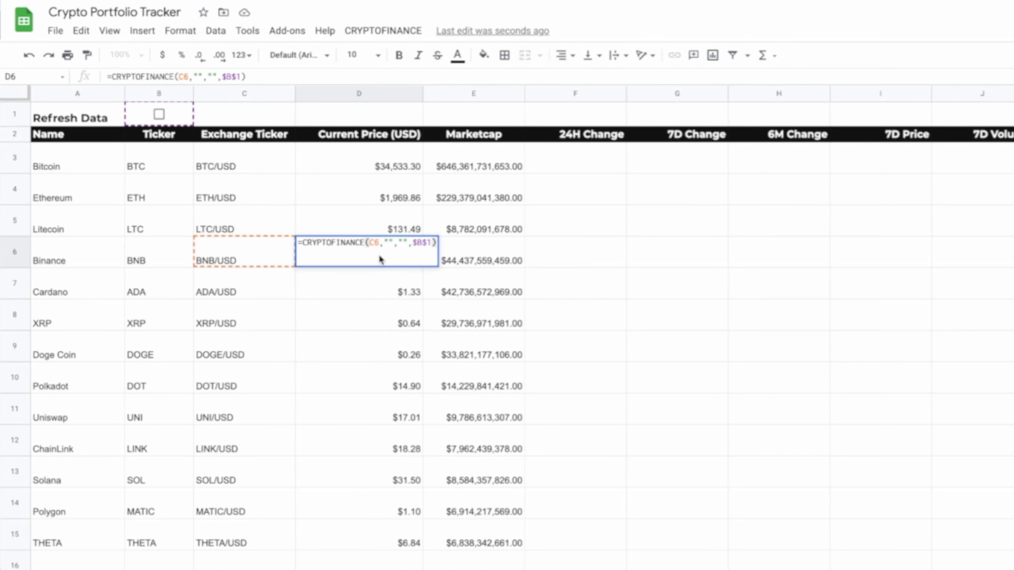
{"action": "key", "text": "Return"}
{"action": "key", "text": "Return"}
{"action": "key", "text": "Return"}
{"action": "key", "text": "Return"}
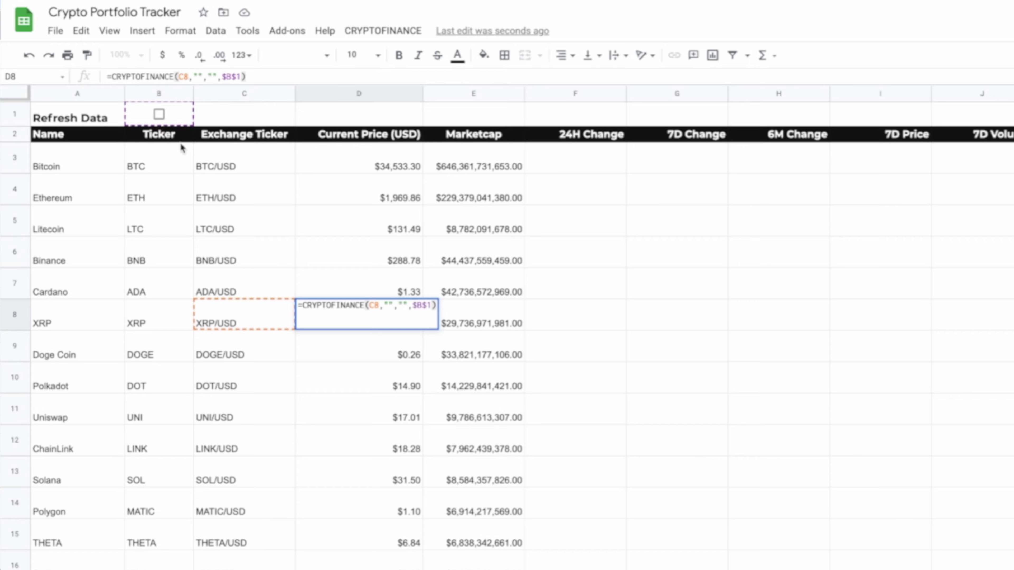
{"action": "key", "text": "Return"}
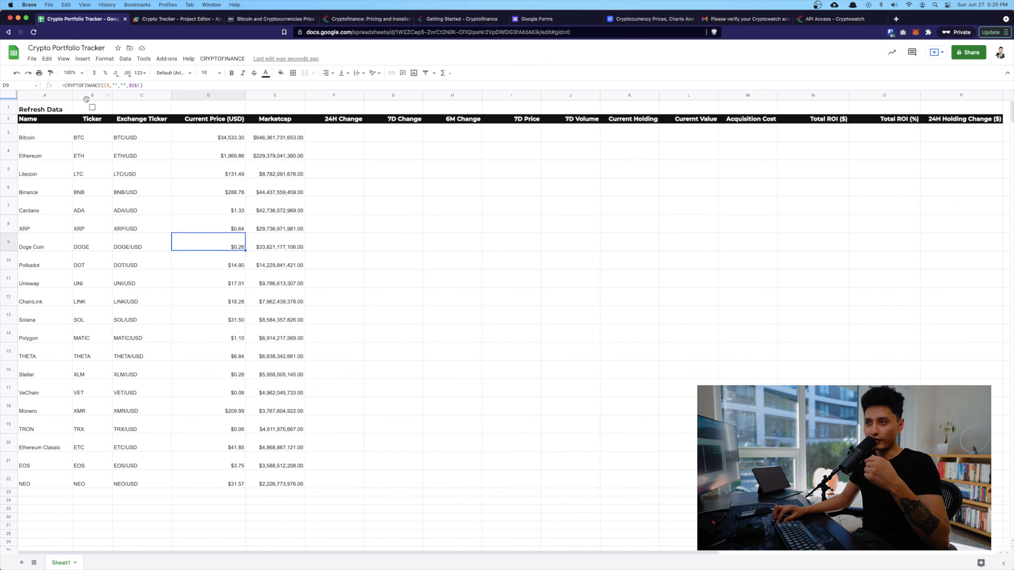
Step: Toggle the Refresh Data checkbox on and off to reload the current prices
{"action": "left_click", "coordinate": [92, 108]}
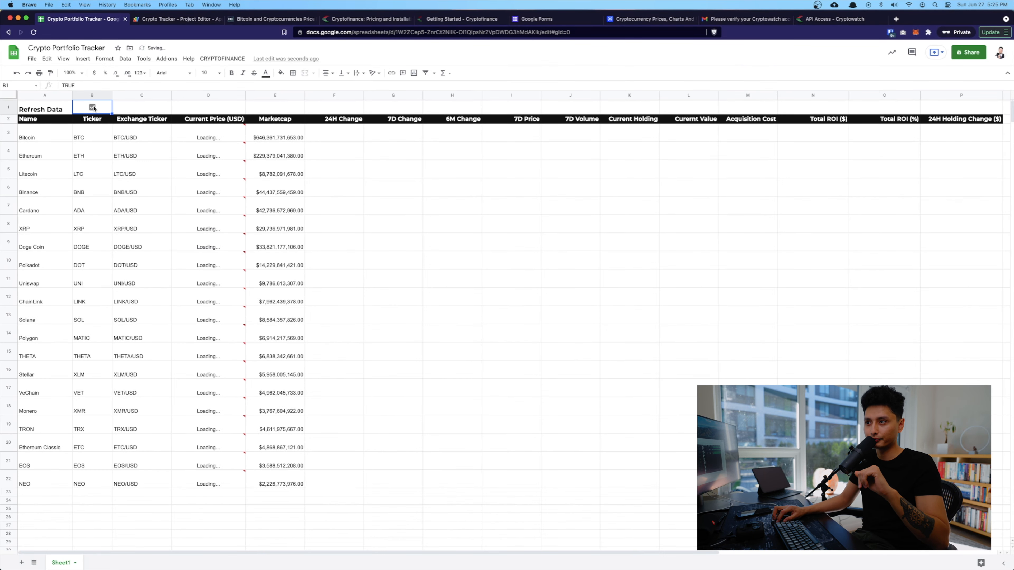
{"action": "left_click", "coordinate": [92, 108]}
{"action": "mouse_move", "coordinate": [217, 133]}
Step: Change the market cap formula in E3 to =CRYPTOFINANCE(C3,"marketcap","",$B$1) and fill it down to E22
{"action": "left_click", "coordinate": [279, 134]}
{"action": "double_click", "coordinate": [279, 133]}
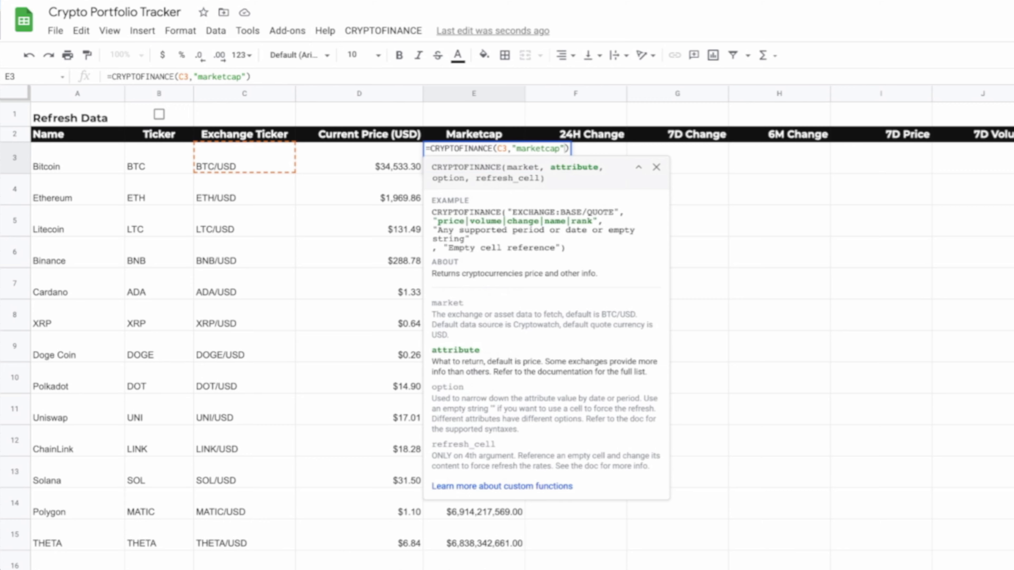
{"action": "type", "text": ","}
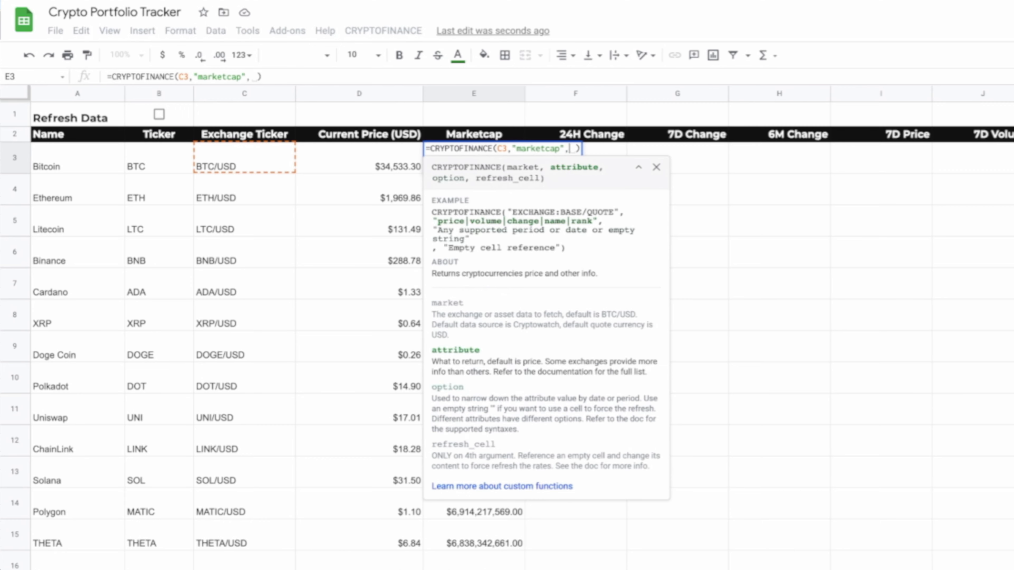
{"action": "key", "text": "BackSpace"}
{"action": "type", "text": "\"\""}
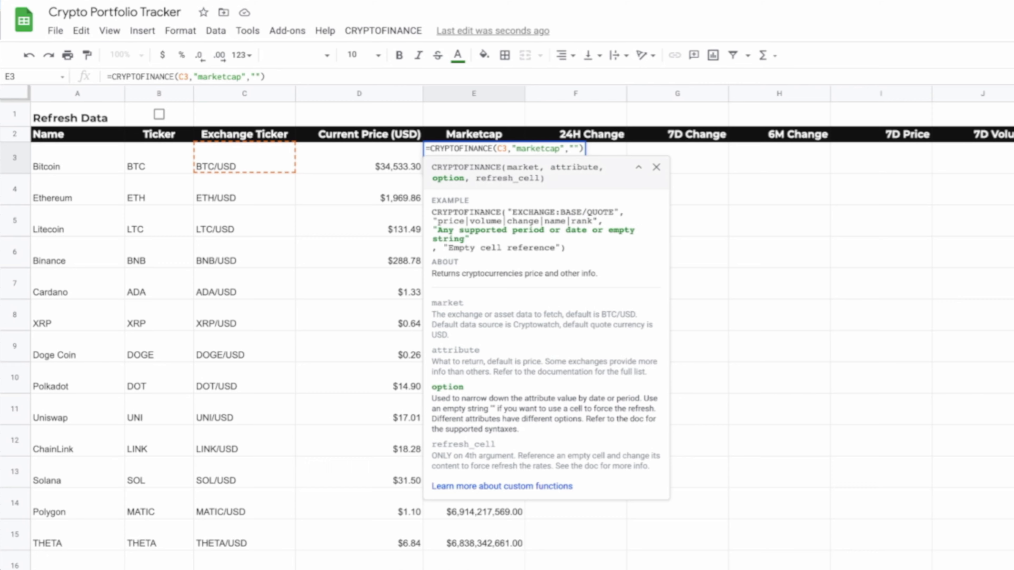
{"action": "type", "text": ","}
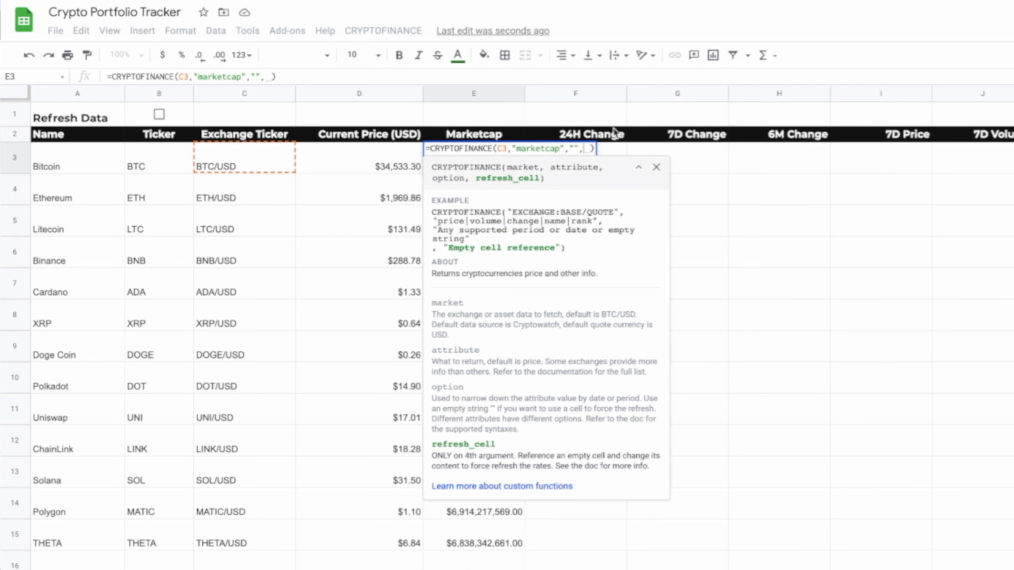
{"action": "left_click", "coordinate": [172, 117]}
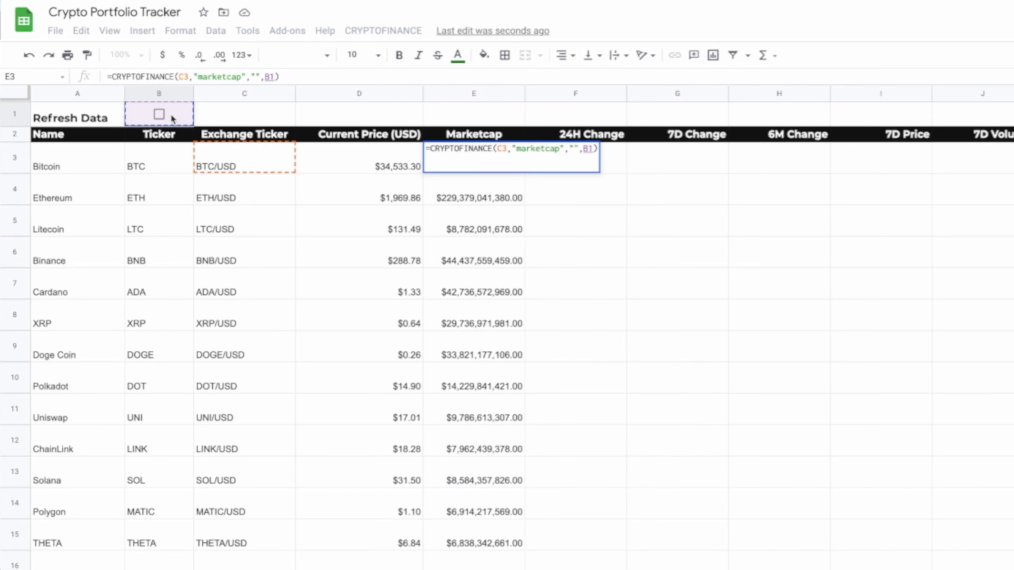
{"action": "key", "text": "F4"}
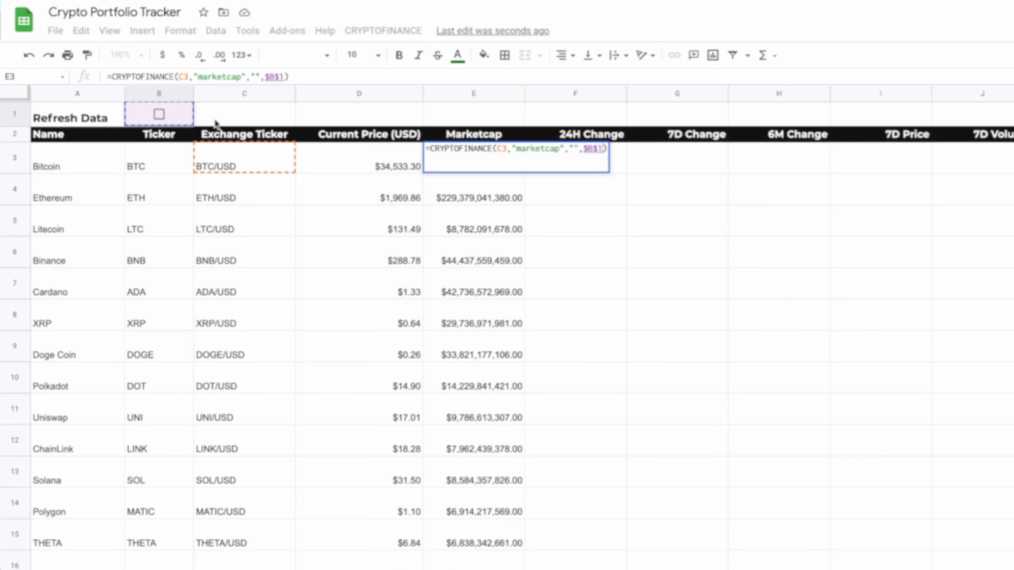
{"action": "key", "text": "Return"}
{"action": "left_click", "coordinate": [502, 167]}
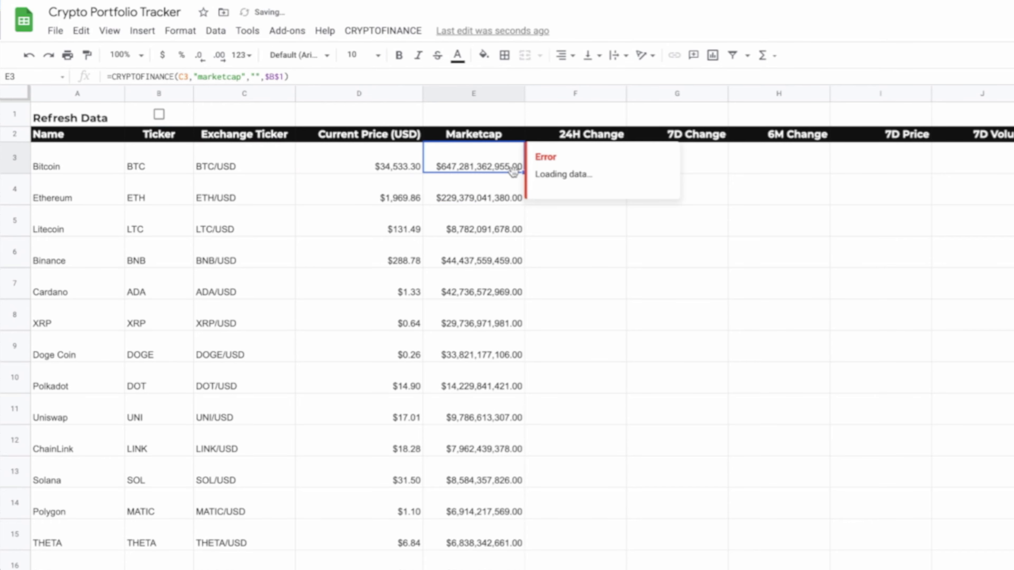
{"action": "left_click_drag", "start_coordinate": [524, 172], "coordinate": [306, 482]}
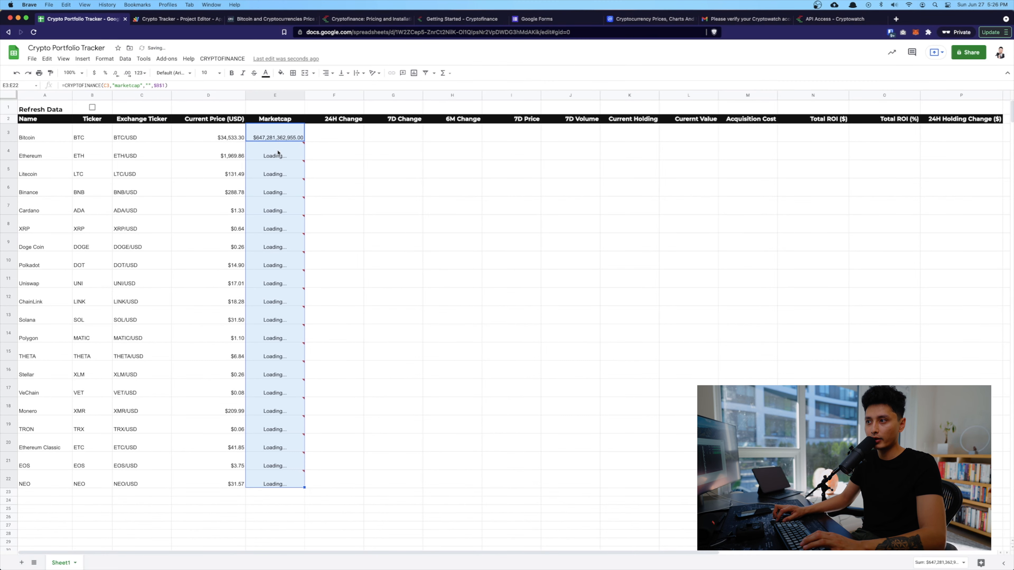
Step: Check the filled market cap formulas in E6 and E9, and toggle the Refresh Data checkbox on and off to reload both columns
{"action": "left_click", "coordinate": [275, 191]}
{"action": "double_click", "coordinate": [275, 192]}
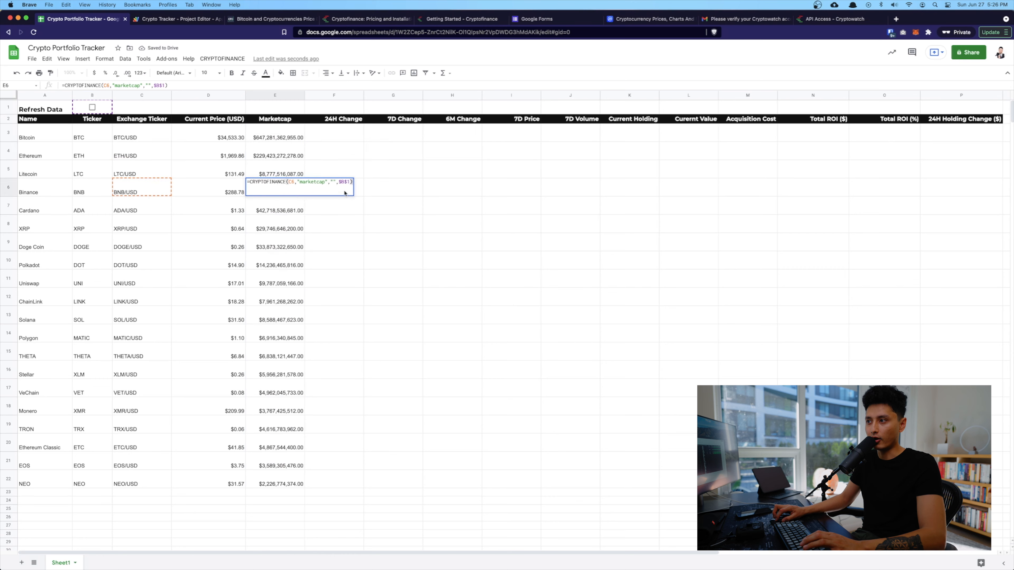
{"action": "double_click", "coordinate": [274, 239]}
{"action": "left_click", "coordinate": [335, 305]}
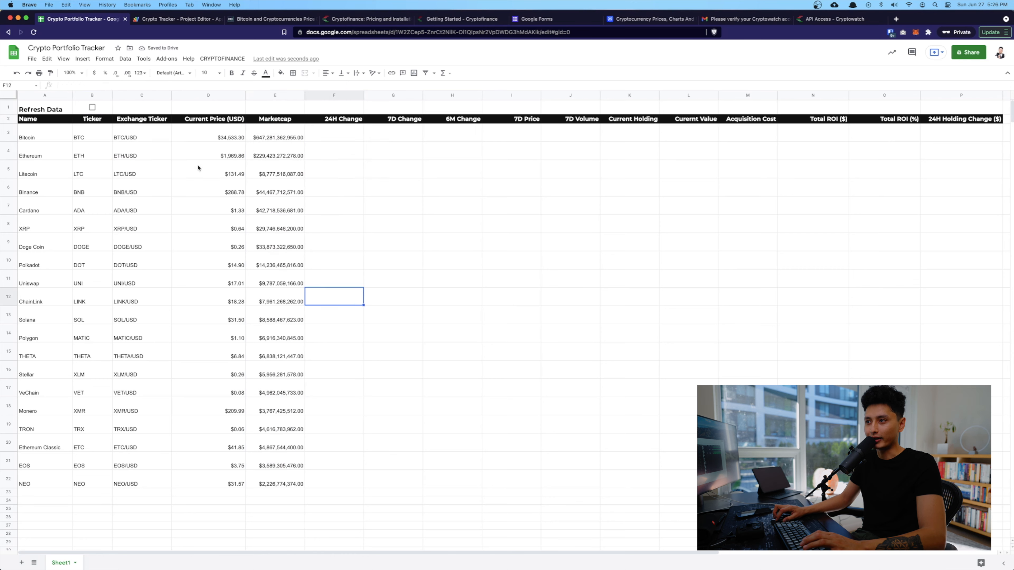
{"action": "left_click", "coordinate": [93, 107]}
{"action": "left_click", "coordinate": [93, 108]}
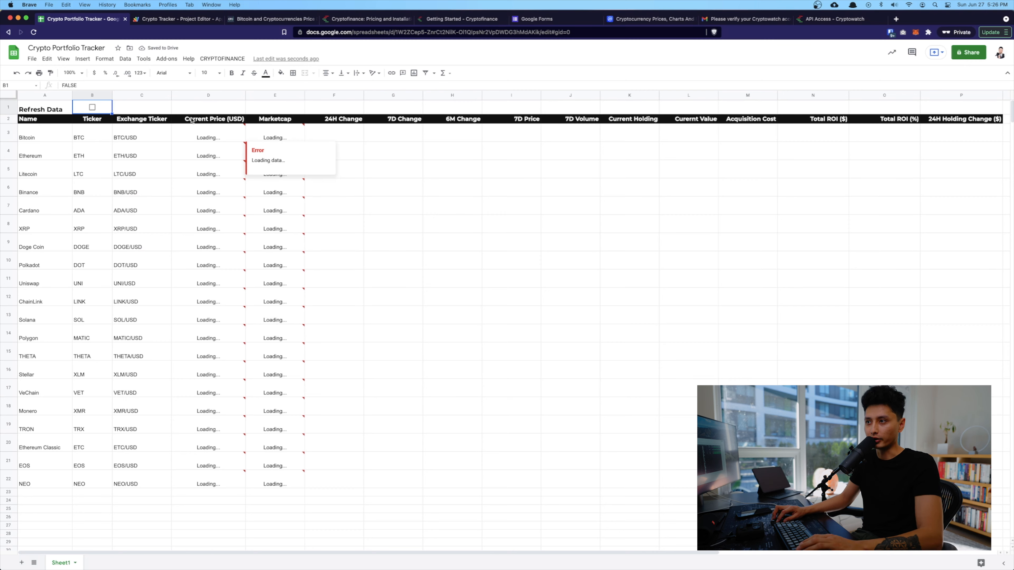
Step: Enter =CRYPTOFINANCE(C3, "change", "24h",$B$1) in F3 for Bitcoin's 24H Change
{"action": "left_click", "coordinate": [338, 128]}
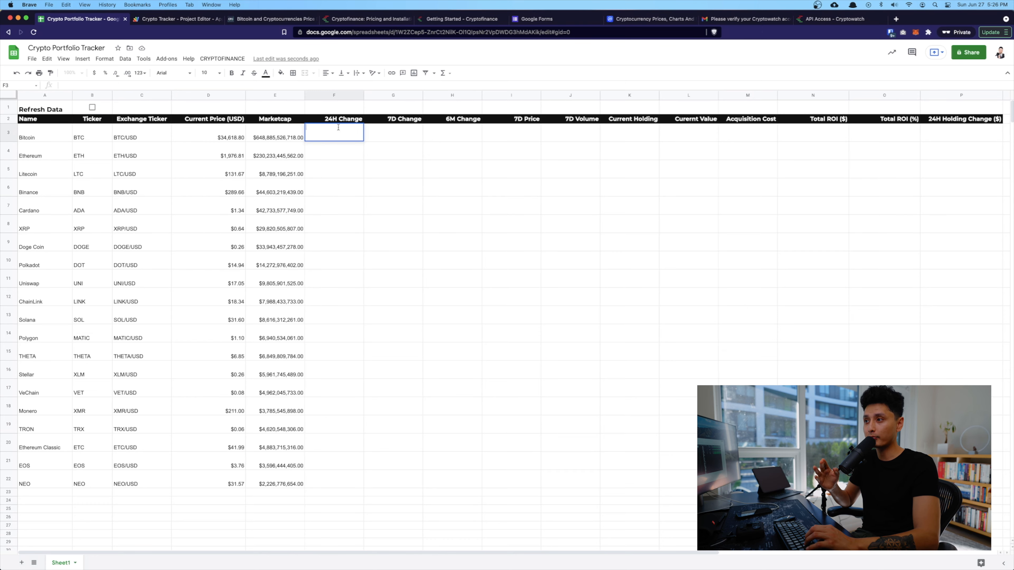
{"action": "type", "text": "=CRYPTOFINANCE(C3, \"change\", \"24h\",$B$1)"}
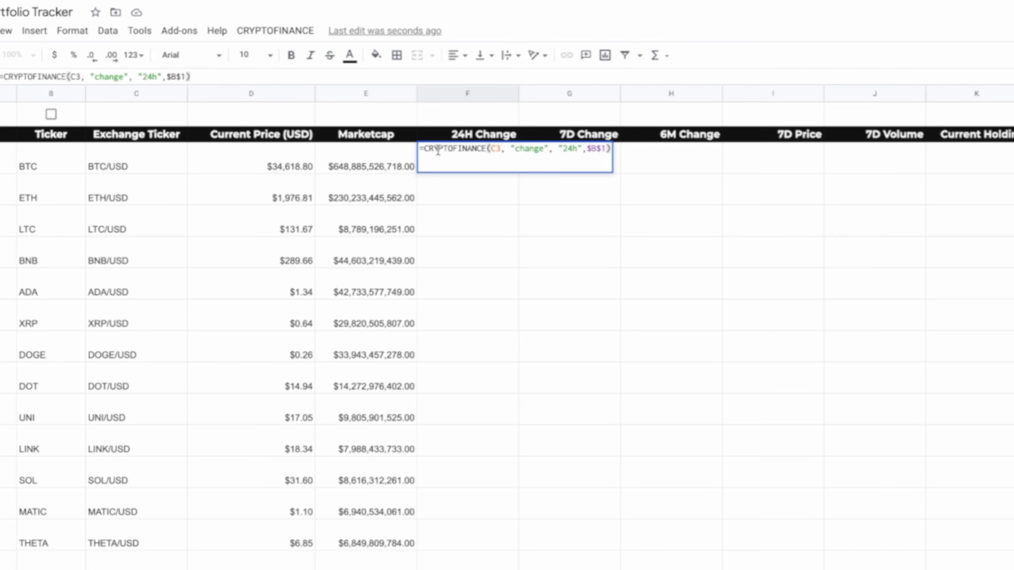
Step: Replace the C3 reference in the F3 change formula with the literal ticker "BTC/USD"
{"action": "left_click", "coordinate": [497, 149]}
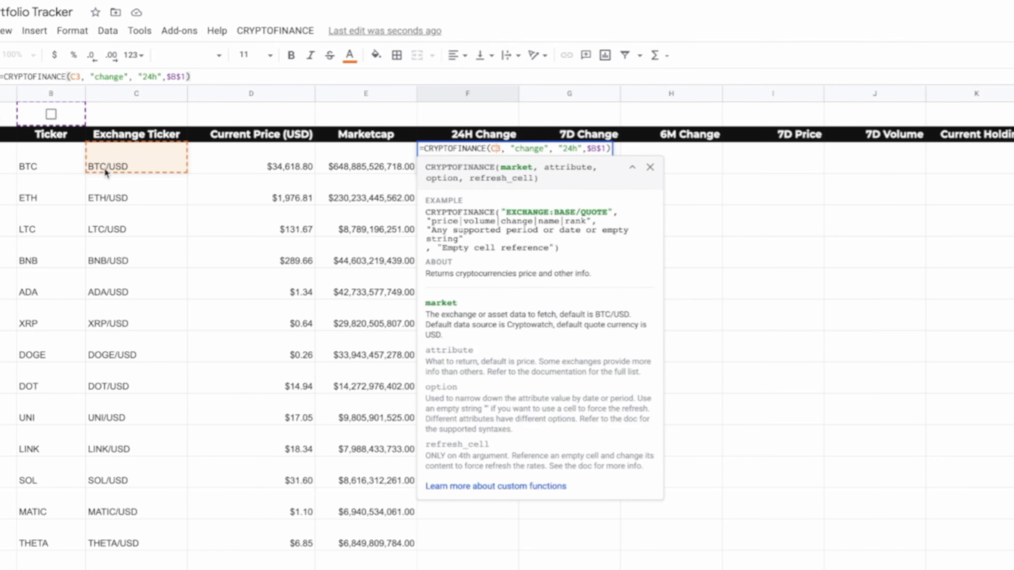
{"action": "key", "text": "BackSpace"}
{"action": "key", "text": "BackSpace"}
{"action": "type", "text": "\"\""}
{"action": "key", "text": "Left"}
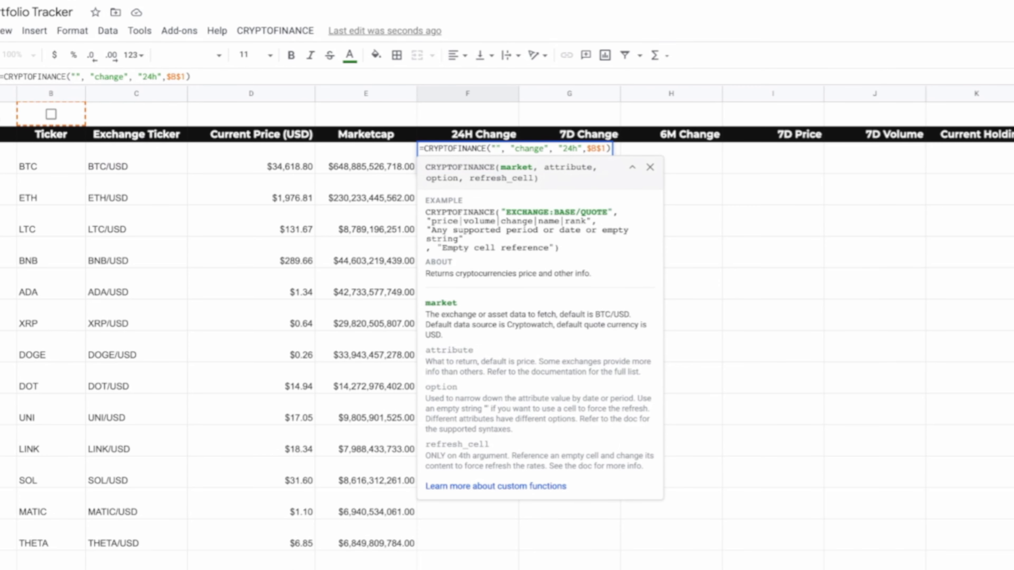
{"action": "type", "text": "BTC/USD"}
{"action": "key", "text": "Return"}
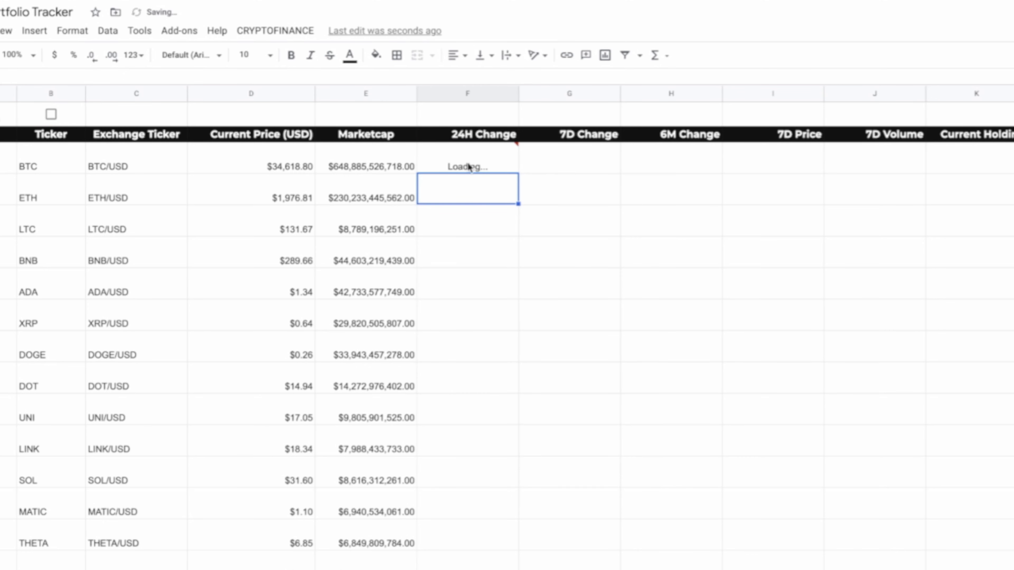
Step: Replace the literal "BTC/USD" in F3 with a reference to C3, making the formula =CRYPTOFINANCE(C3, "change", "24h",$B$1)
{"action": "left_click", "coordinate": [495, 166]}
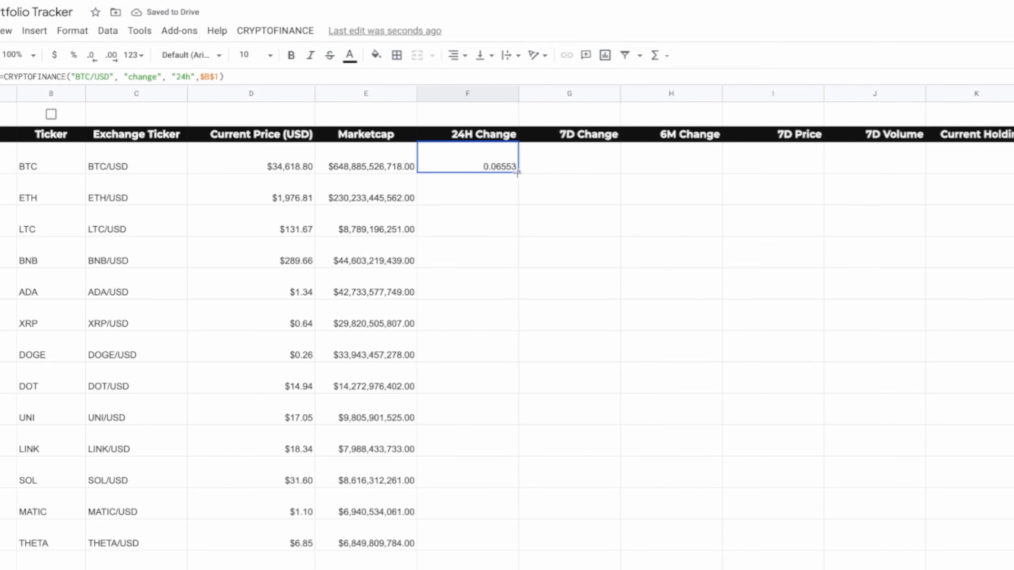
{"action": "double_click", "coordinate": [499, 167]}
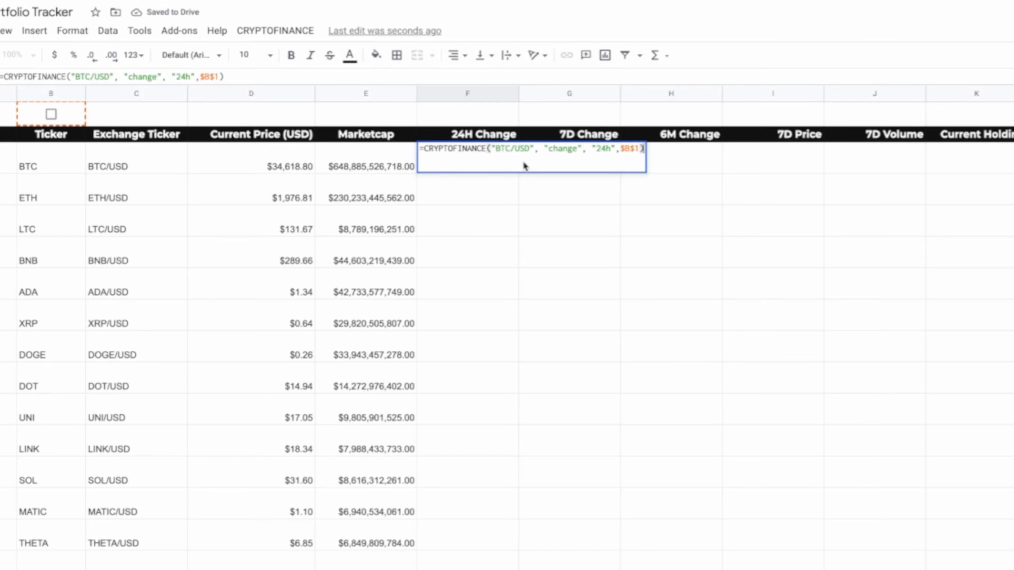
{"action": "left_click", "coordinate": [534, 149]}
{"action": "left_click_drag", "start_coordinate": [533, 150], "coordinate": [488, 151]}
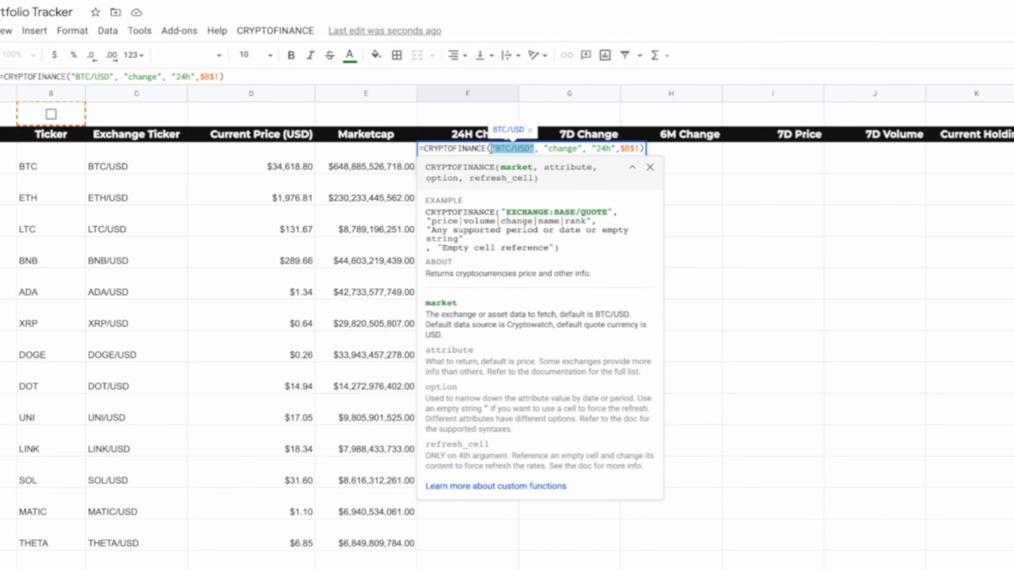
{"action": "key", "text": "BackSpace"}
{"action": "left_click", "coordinate": [145, 166]}
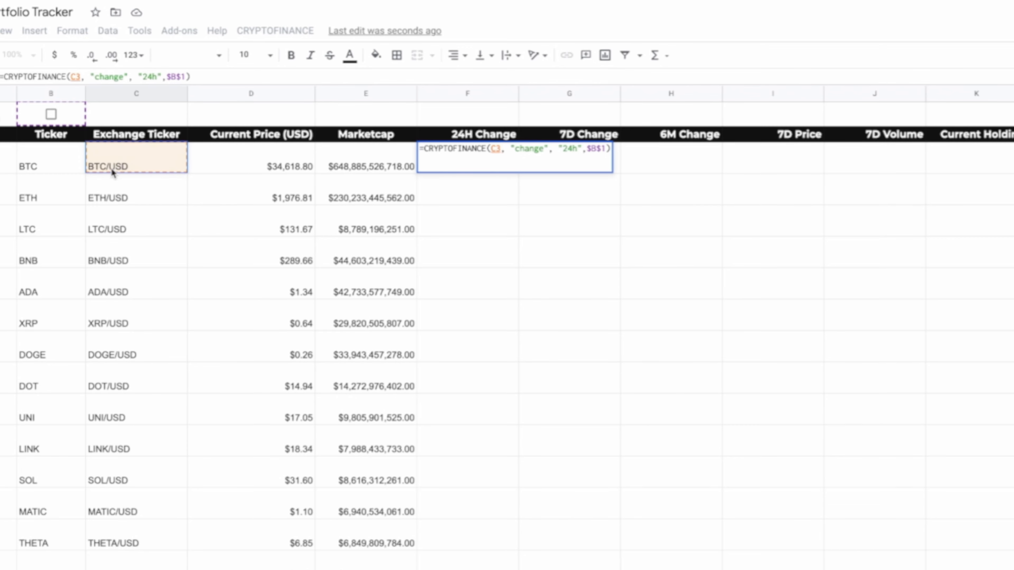
{"action": "left_click", "coordinate": [523, 148]}
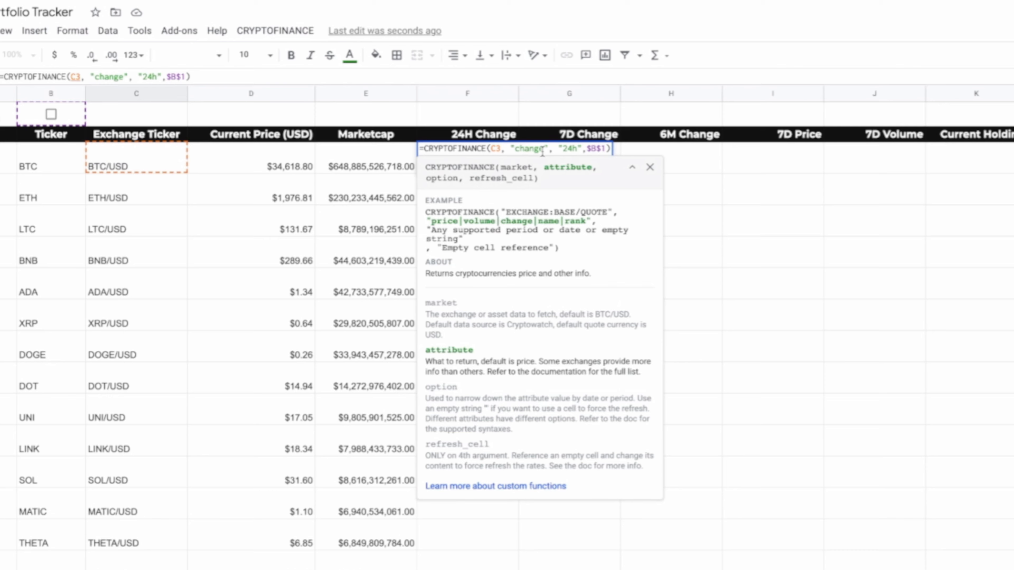
{"action": "left_click", "coordinate": [565, 149]}
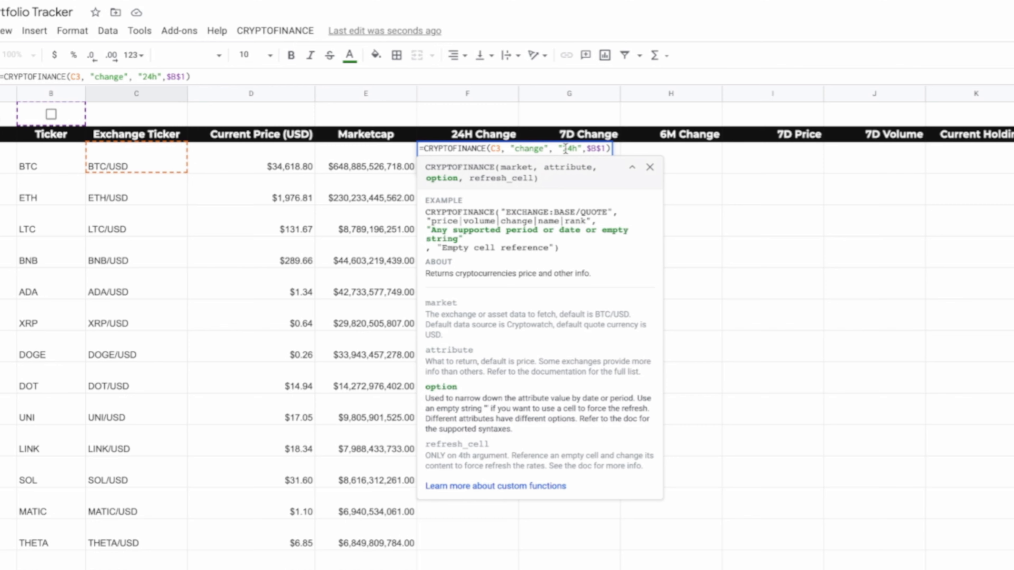
{"action": "left_click", "coordinate": [590, 149]}
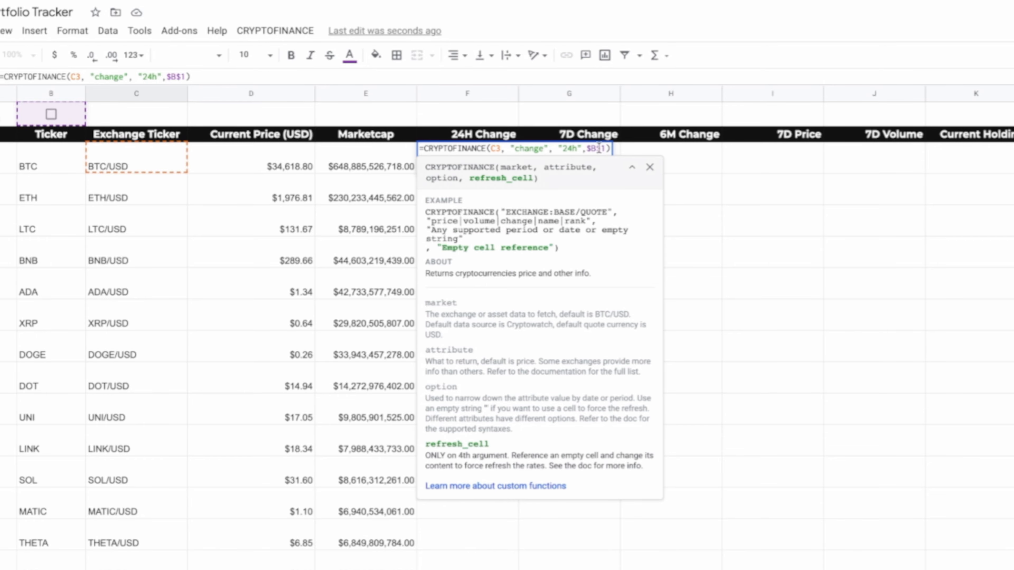
{"action": "key", "text": "Return"}
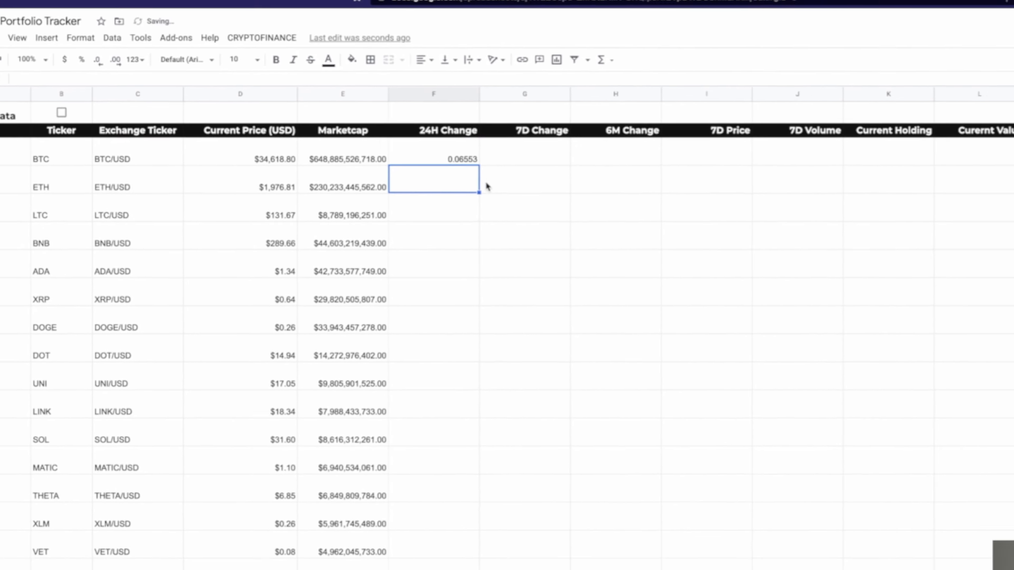
Step: Fill the 24H Change formula from F3 down to F22 and format column F as percent
{"action": "left_click", "coordinate": [504, 164]}
{"action": "left_click_drag", "start_coordinate": [367, 142], "coordinate": [348, 490]}
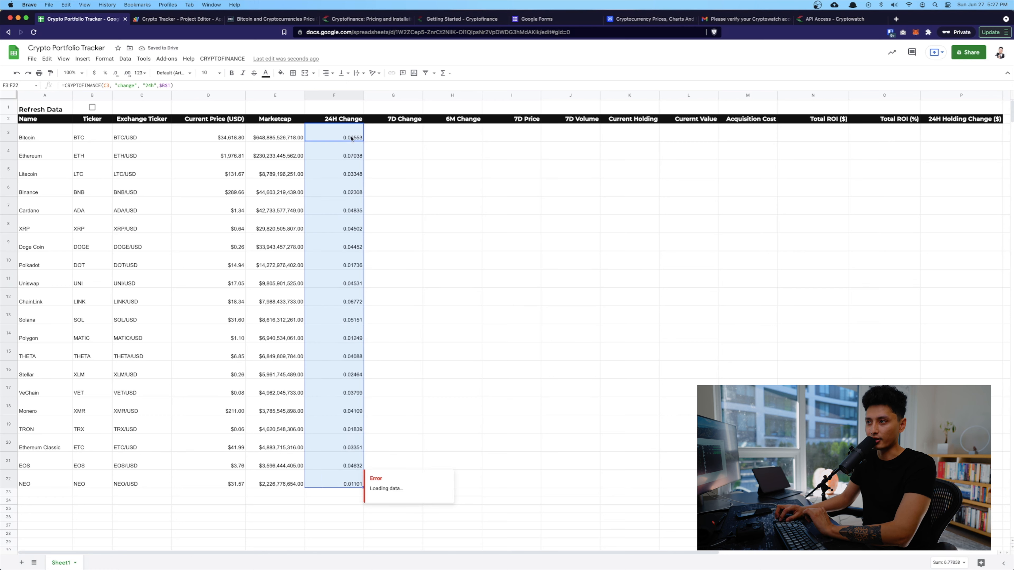
{"action": "left_click", "coordinate": [334, 95]}
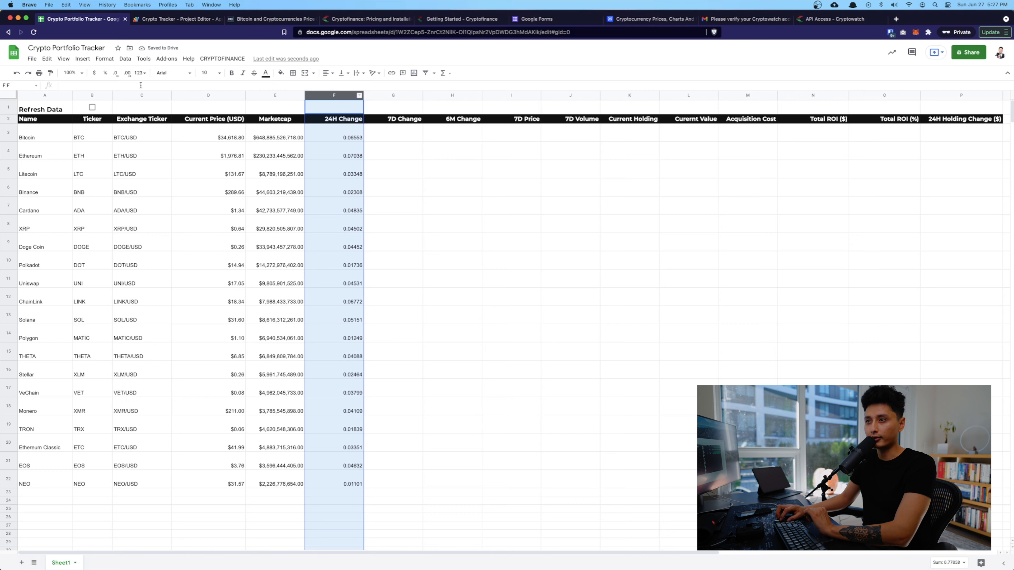
{"action": "left_click", "coordinate": [106, 73]}
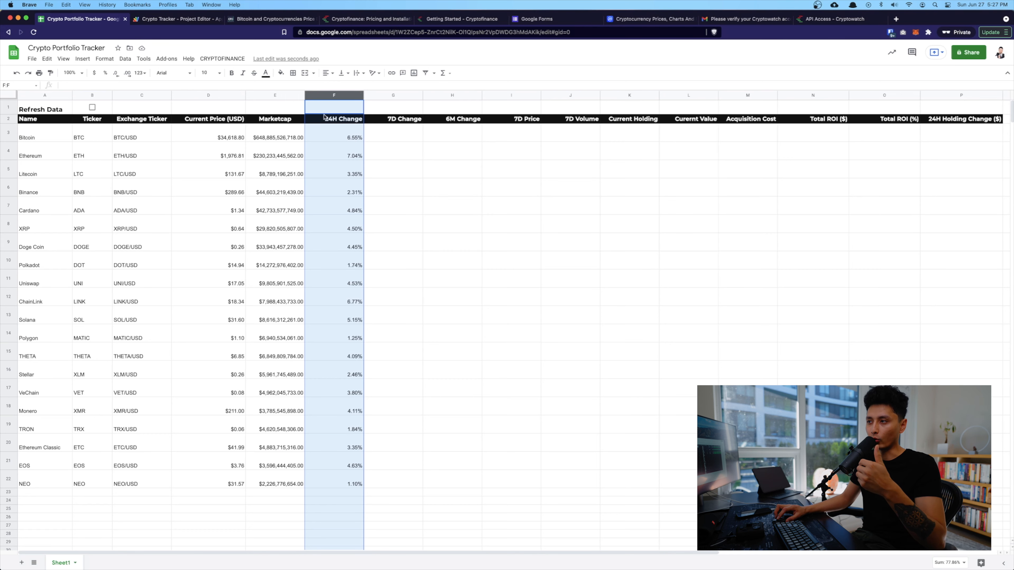
Step: Enter =CRYPTOFINANCE(C3, "change", "1w",$B$1) in G3 for Bitcoin's 7D Change
{"action": "double_click", "coordinate": [390, 136]}
{"action": "type", "text": "=CRYPTOFINANCE(C3, \"change\", \"1w\",$B$1)"}
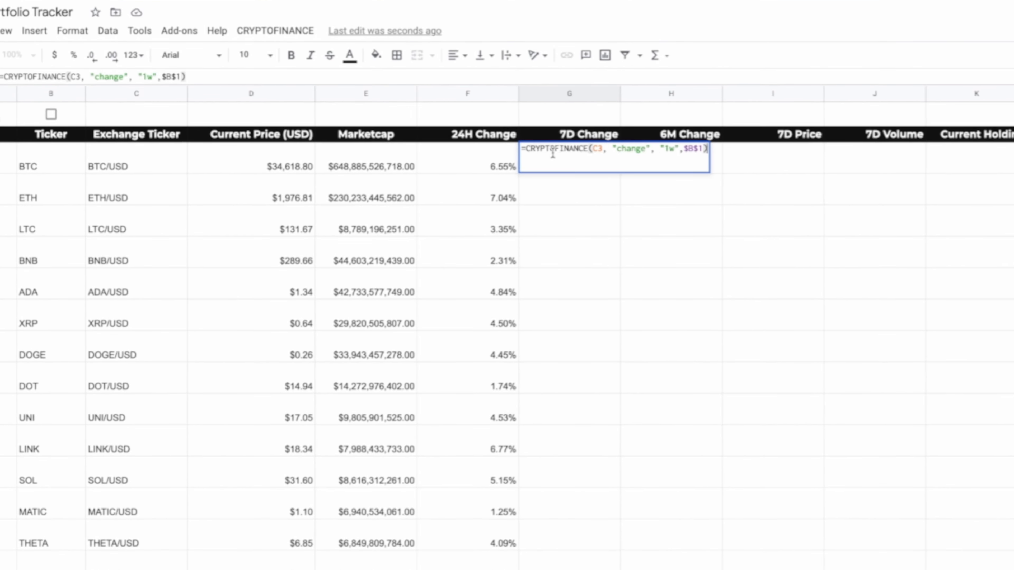
{"action": "left_click", "coordinate": [596, 152]}
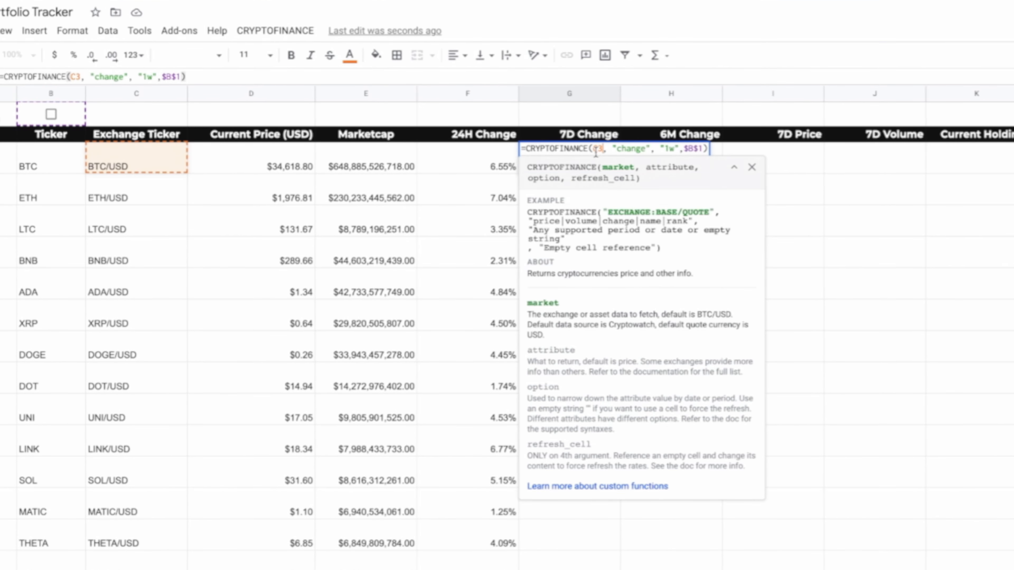
{"action": "left_click", "coordinate": [632, 147]}
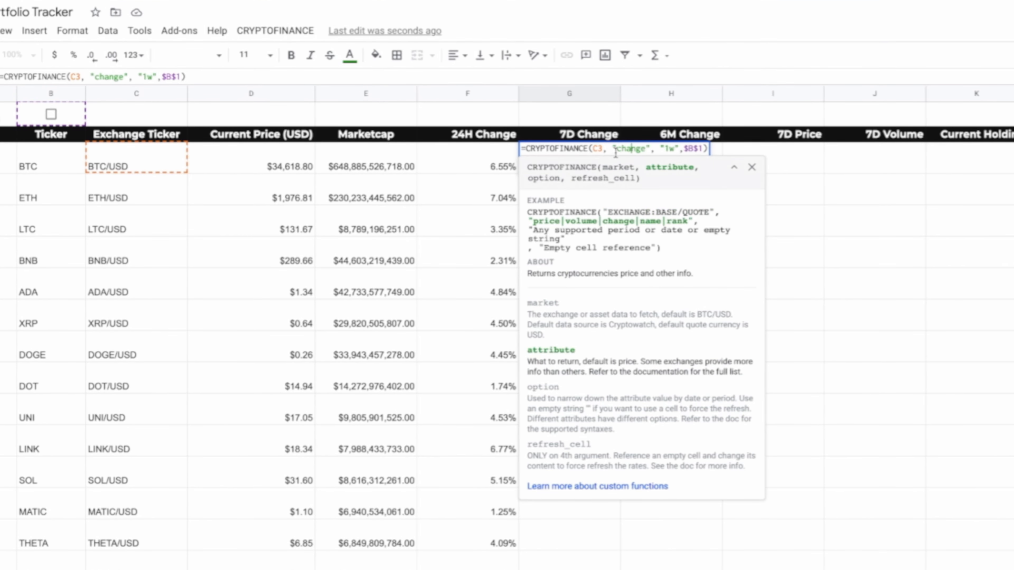
{"action": "left_click", "coordinate": [671, 149]}
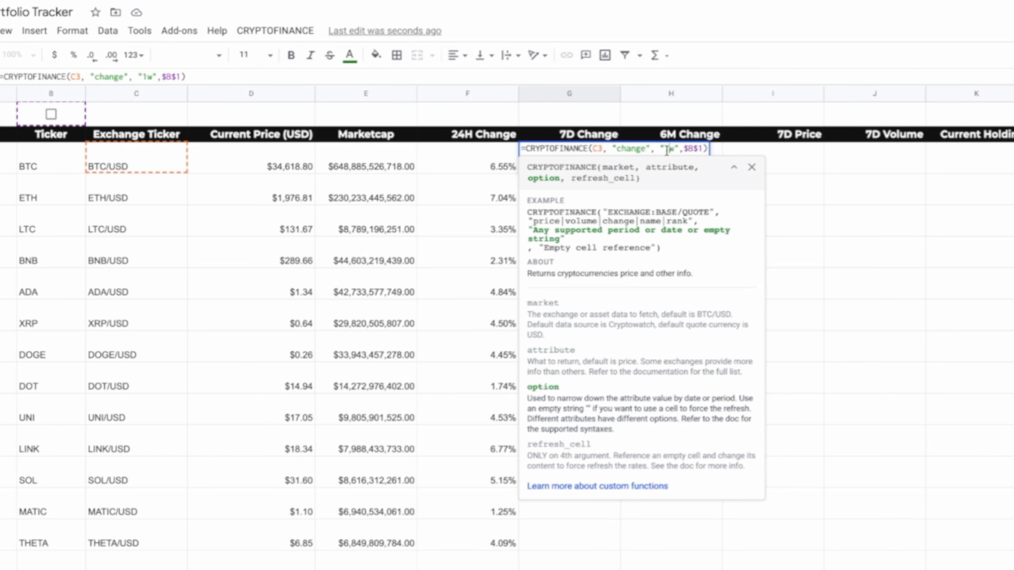
{"action": "left_click", "coordinate": [702, 149]}
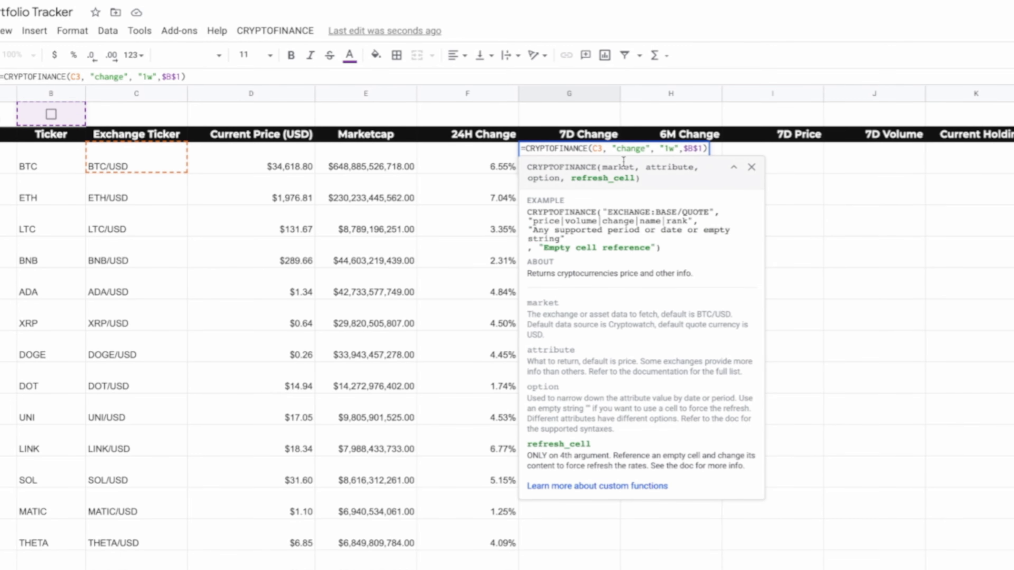
{"action": "key", "text": "Return"}
Step: Fill the 7D Change formula from G3 down to G22 and format column G as percent
{"action": "key", "text": "Up"}
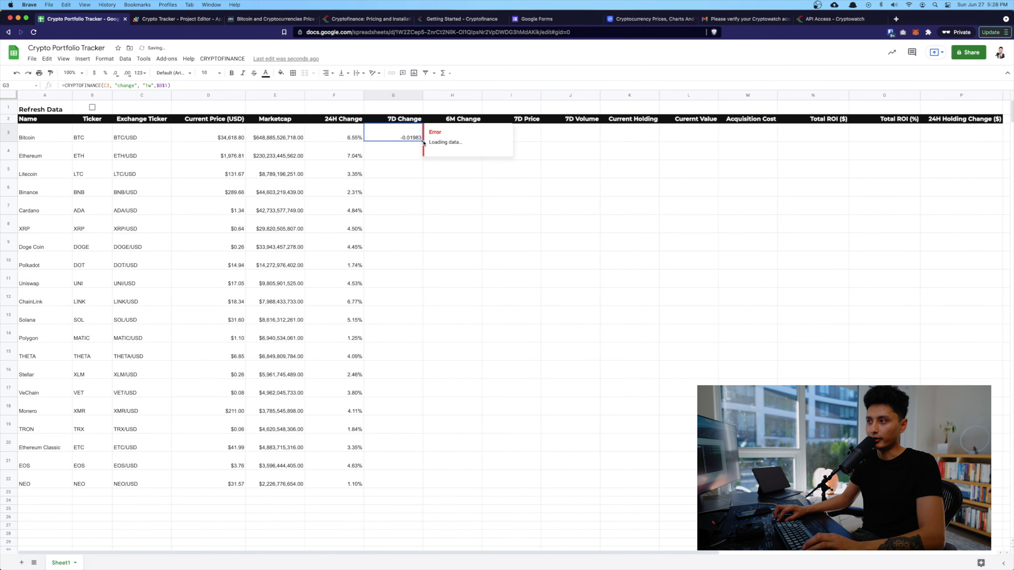
{"action": "left_click_drag", "start_coordinate": [421, 141], "coordinate": [397, 480]}
{"action": "left_click", "coordinate": [397, 95]}
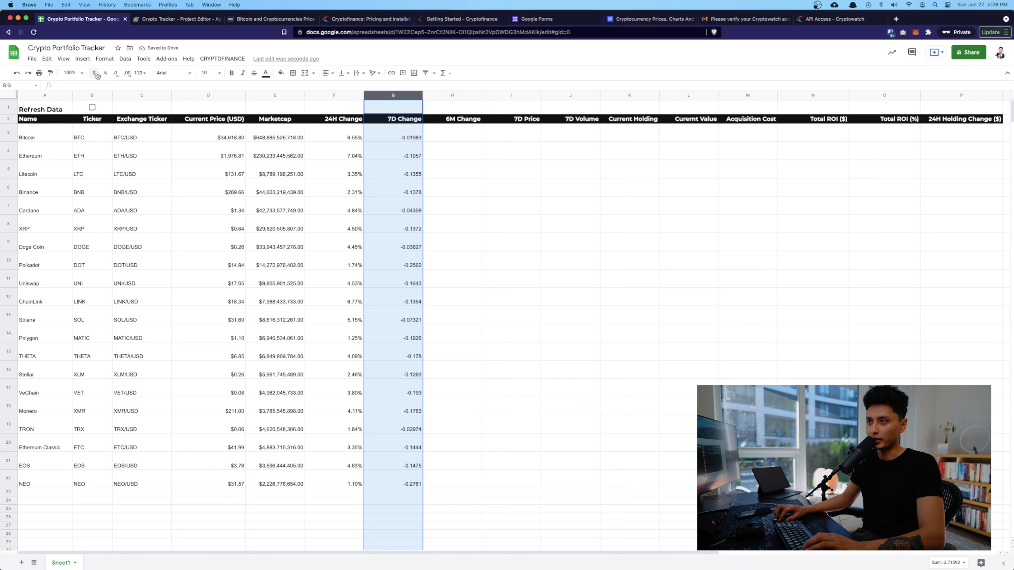
{"action": "left_click", "coordinate": [105, 72]}
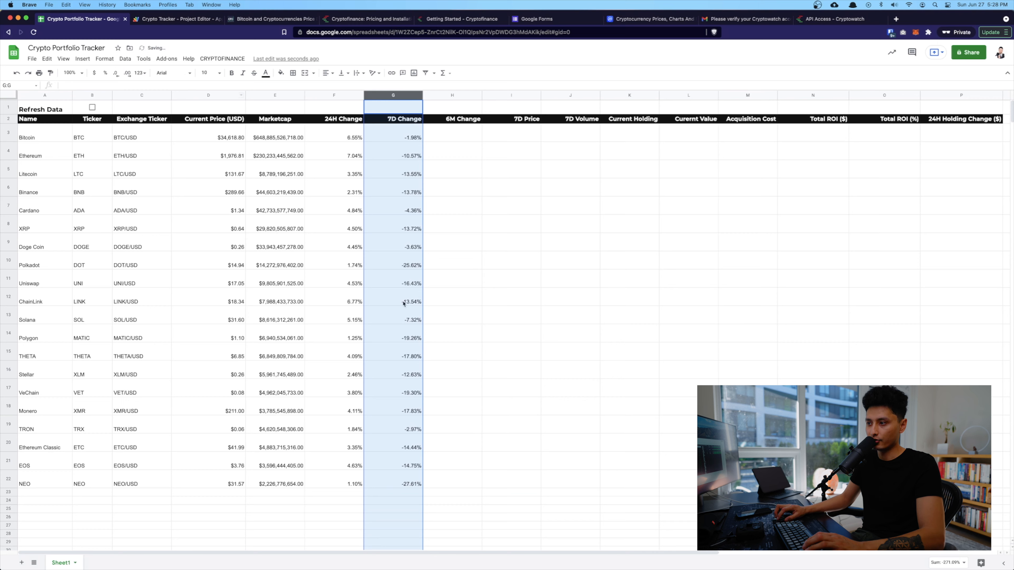
Step: Enter =CRYPTOFINANCE(C3, "change", "6m",$B$1) in H3 for Bitcoin's 6M Change
{"action": "double_click", "coordinate": [453, 138]}
{"action": "type", "text": "=CRYPTOFINANCE(C3, \"change\", \"6m\",$B$1)"}
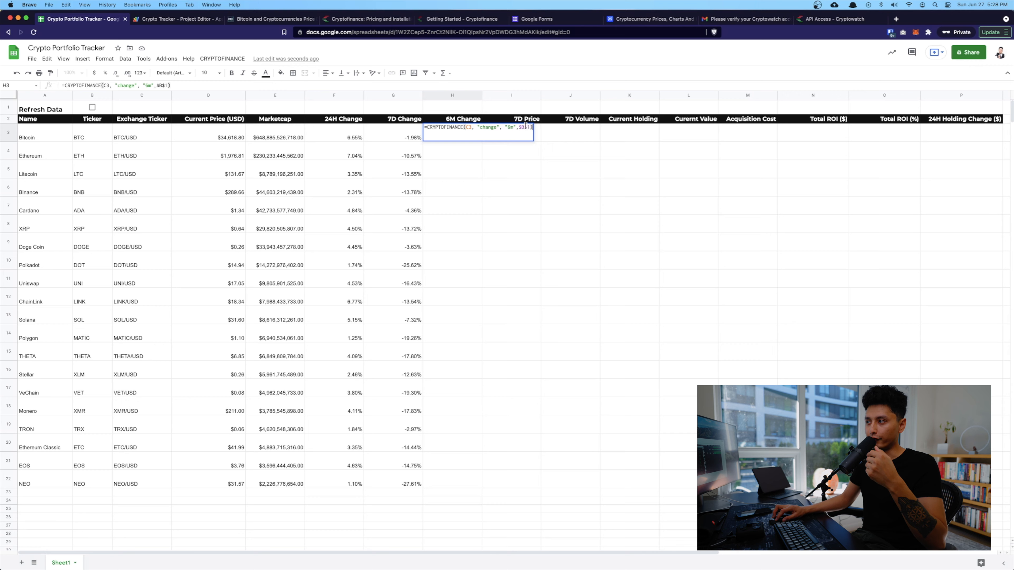
{"action": "key", "text": "Return"}
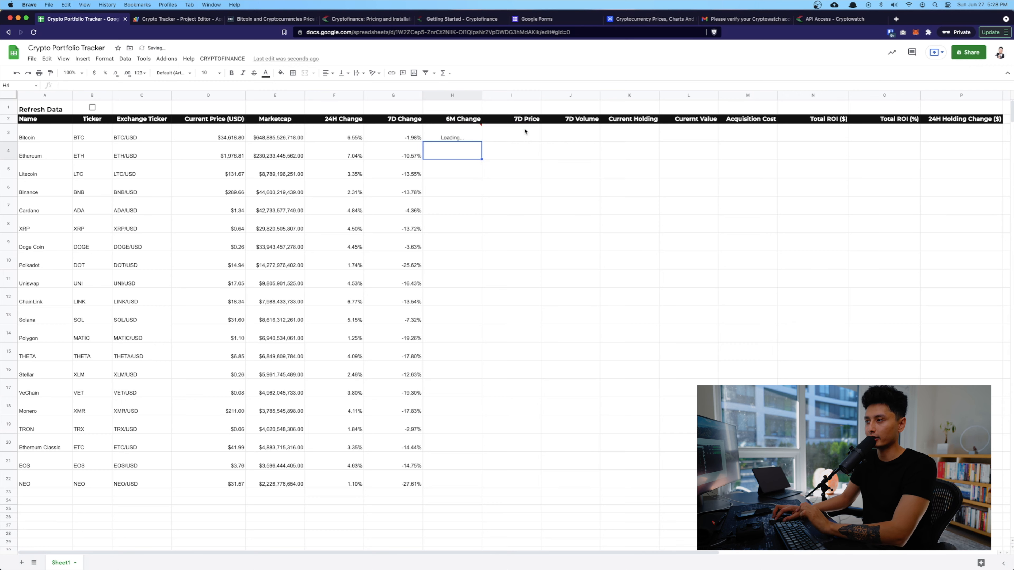
Step: Fill the 6M Change formula from H3 down to H22 and format column H as percent
{"action": "key", "text": "super+Return"}
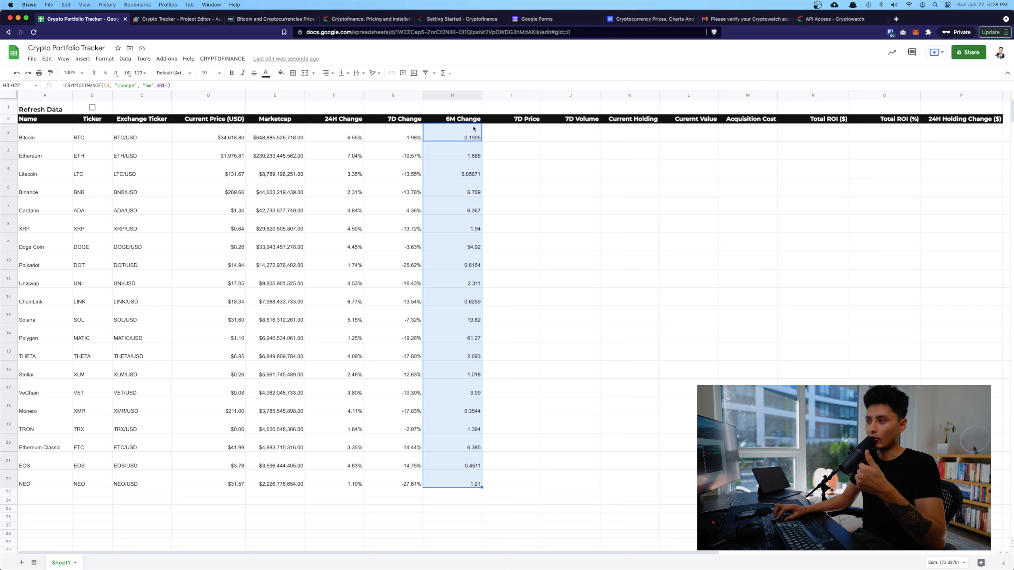
{"action": "left_click", "coordinate": [463, 97]}
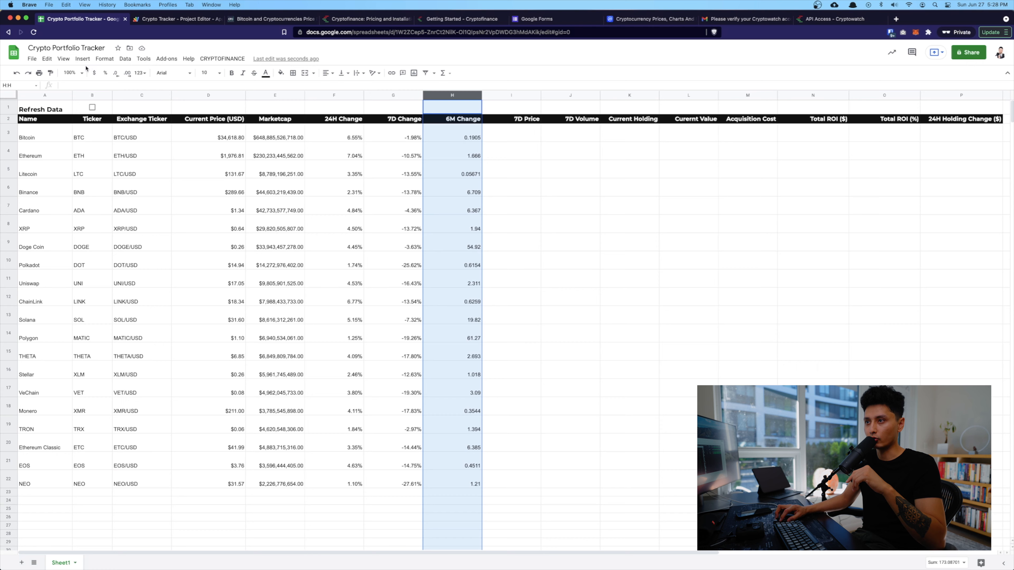
{"action": "left_click", "coordinate": [103, 73]}
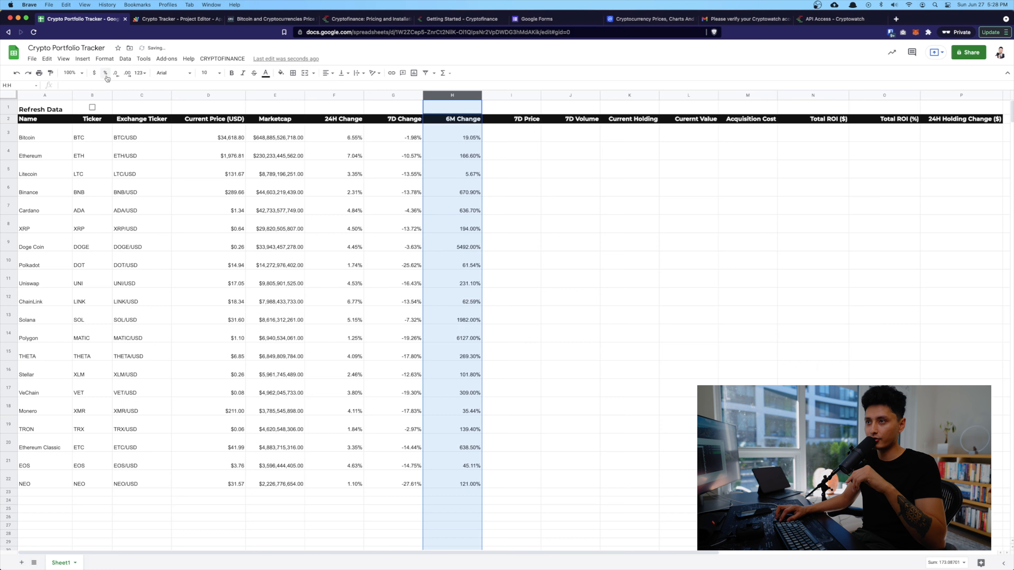
Step: Enter =IFS(G3<0,SPARKLINE(CRYPTOFINANCE(C3,"sparkline"),{"color","#ea4335"}),G3>=0,SPARKLINE(CRYPTOFINANCE(C3,"sparkline"),{"color","#34a853"})) in I3 for Bitcoin's 7D Price
{"action": "left_click", "coordinate": [497, 139]}
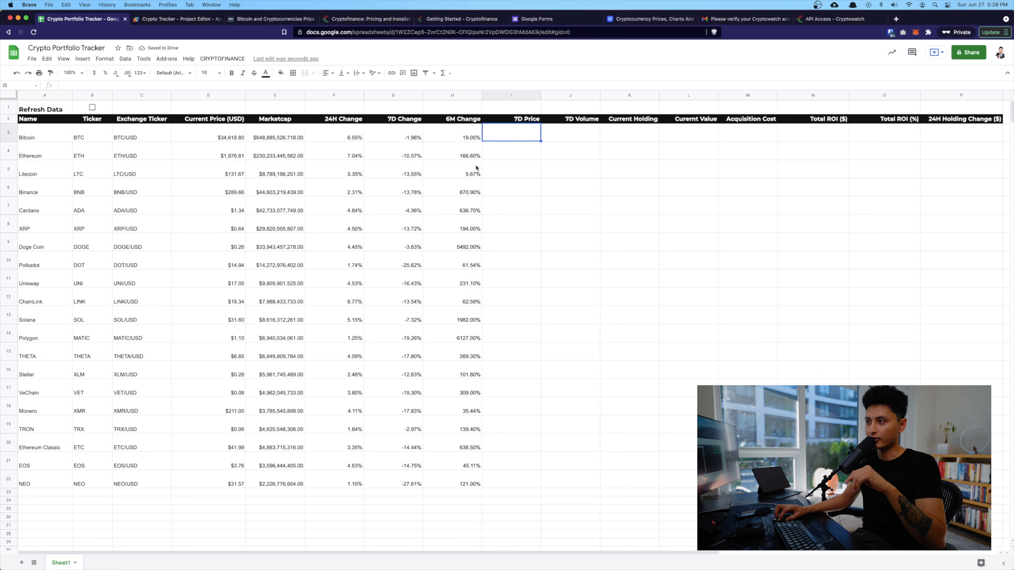
{"action": "left_click", "coordinate": [3, 186]}
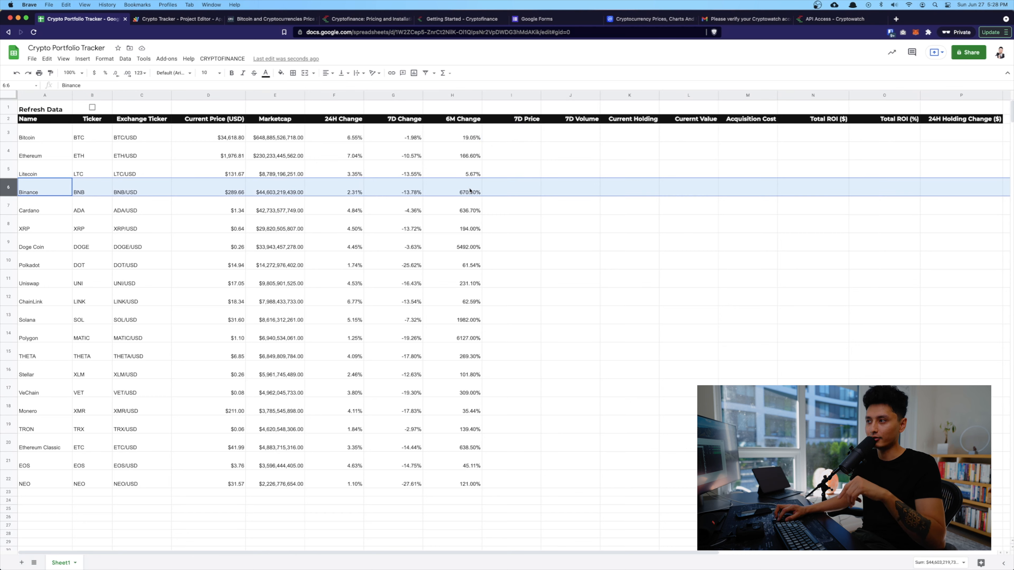
{"action": "double_click", "coordinate": [514, 135]}
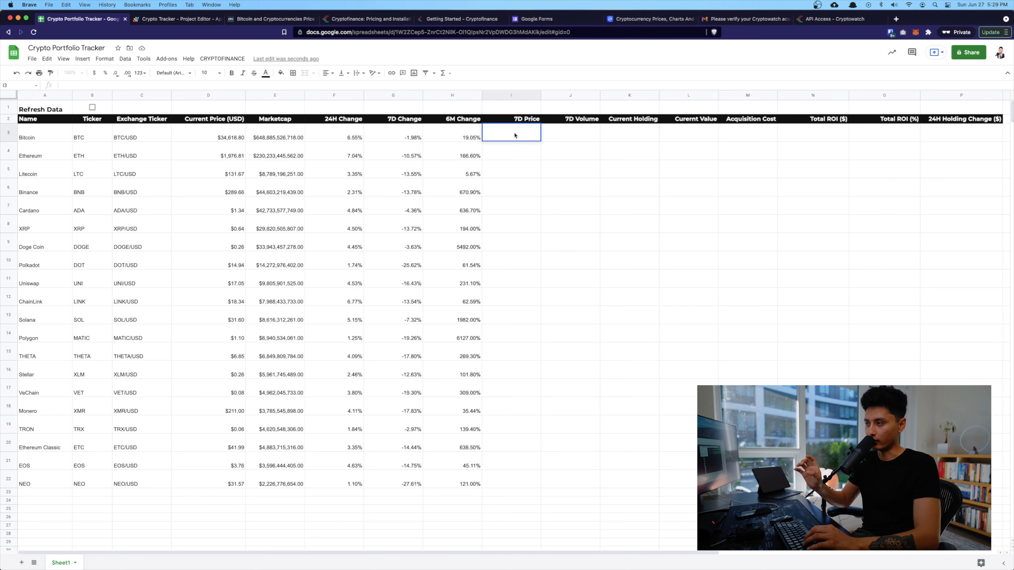
{"action": "type", "text": "=IFS(G3<0,SPARKLINE(CRYPTOFINANCE(C3,\"sparkline\"),{\"color\",\"#ea4335\"}),G3>=0,SPARKLINE(CRYPTOFINANCE(C3,\"sparkline\"),{\"color\",\"#34a853\"}))"}
{"action": "left_click_drag", "start_coordinate": [512, 127], "coordinate": [620, 127]}
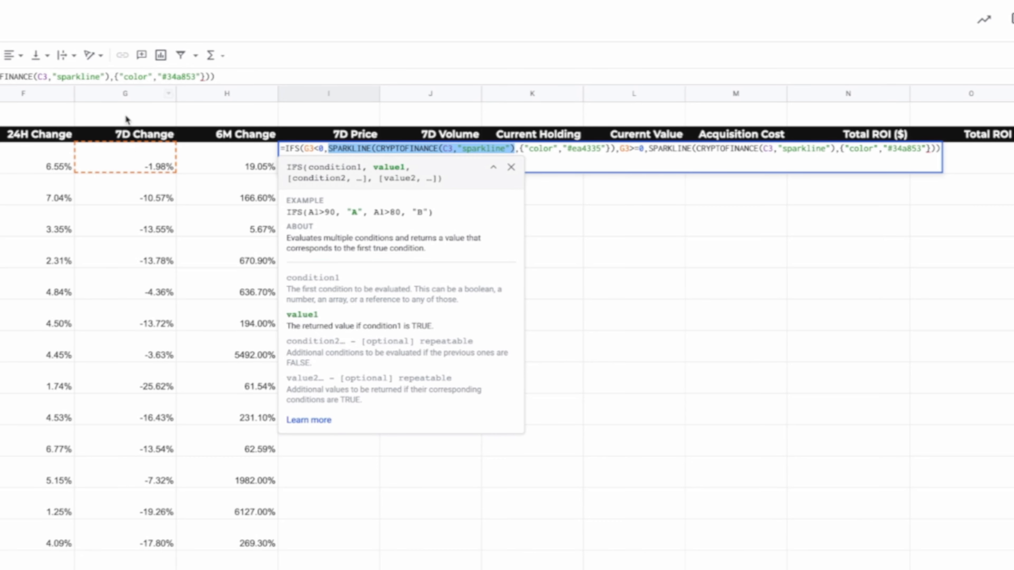